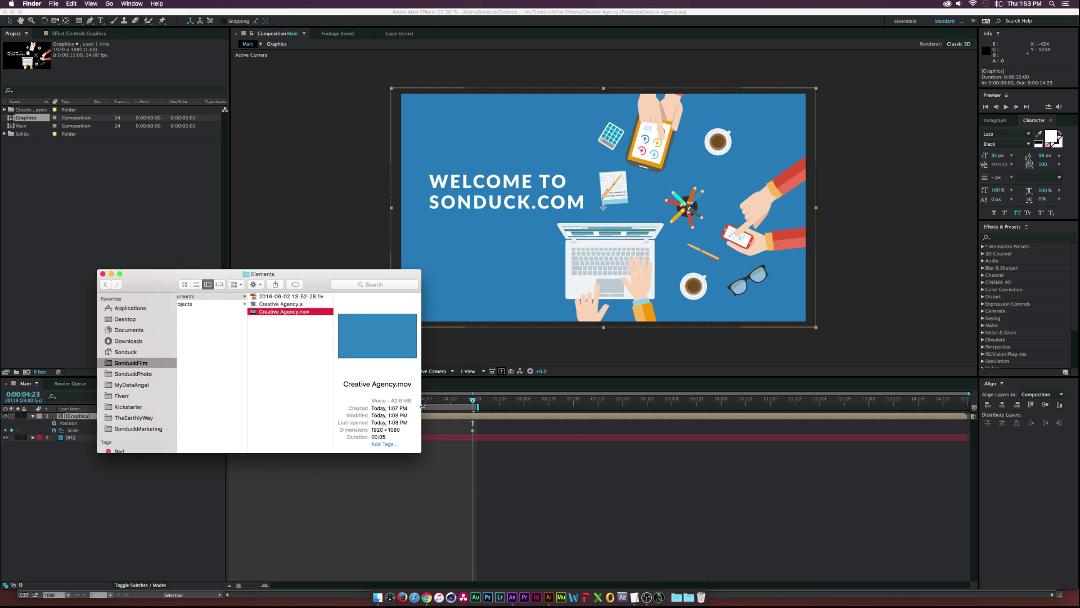
- Preview Creative Agency.mov in Quick Look, pausing and scrubbing back and forth through the intro
{"action": "key", "text": "space"}
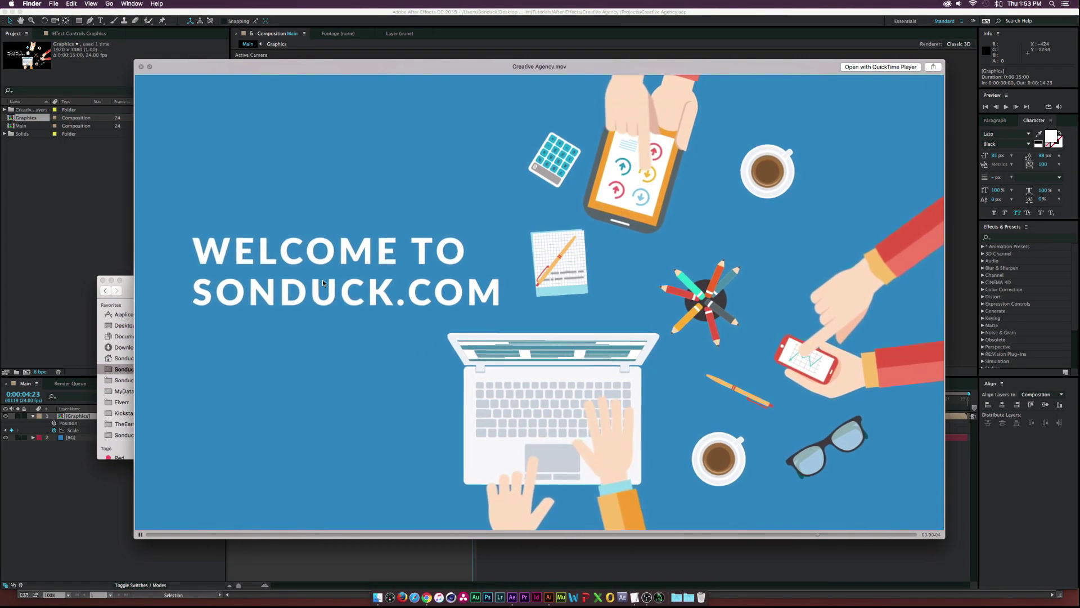
{"action": "left_click", "coordinate": [544, 533]}
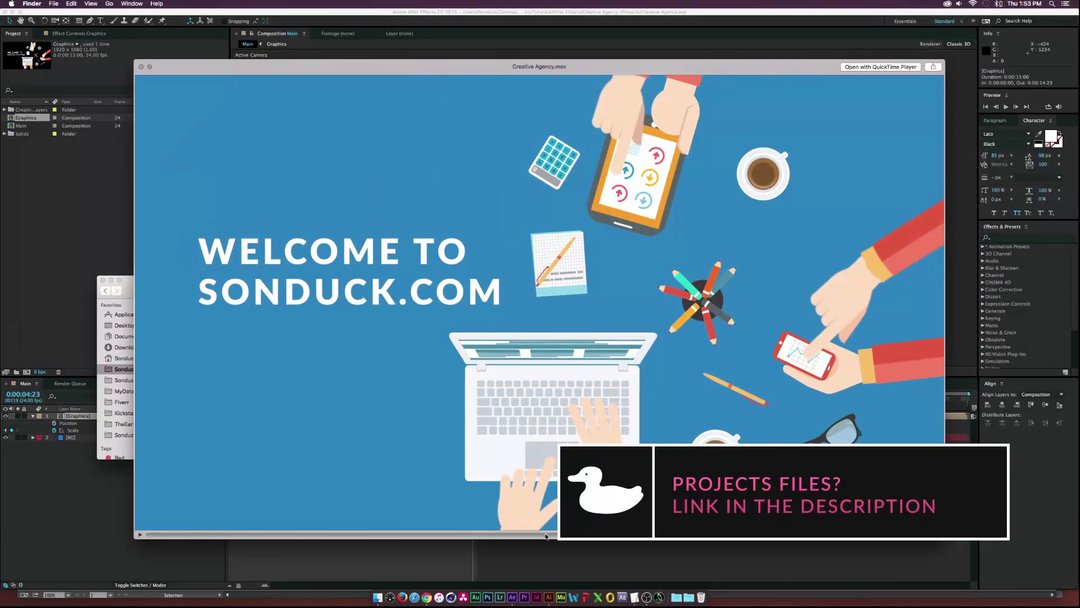
{"action": "left_click_drag", "start_coordinate": [545, 535], "coordinate": [659, 537]}
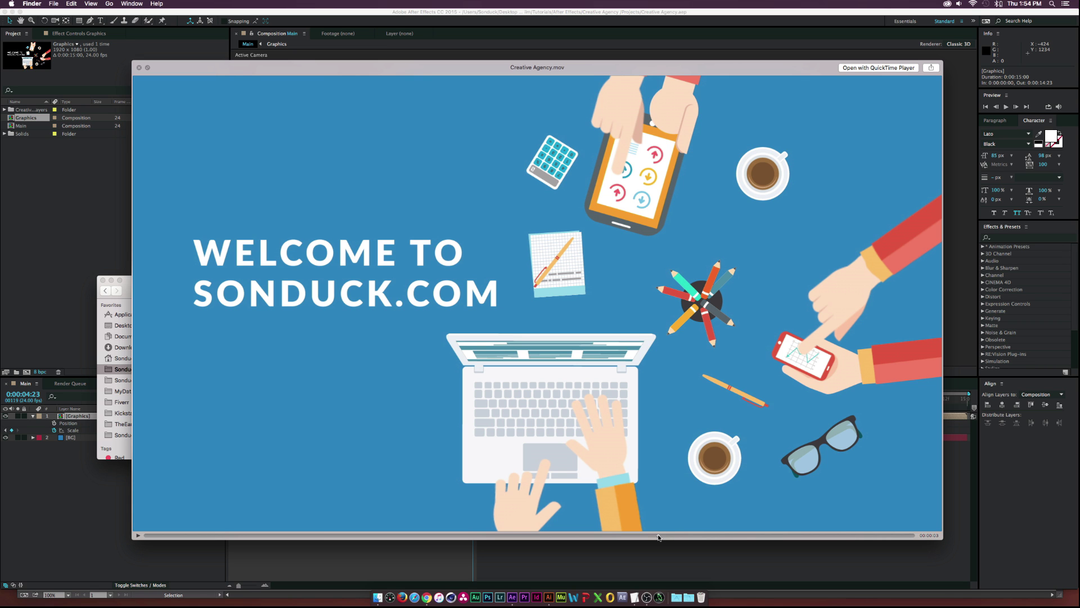
{"action": "left_click_drag", "start_coordinate": [658, 537], "coordinate": [535, 515]}
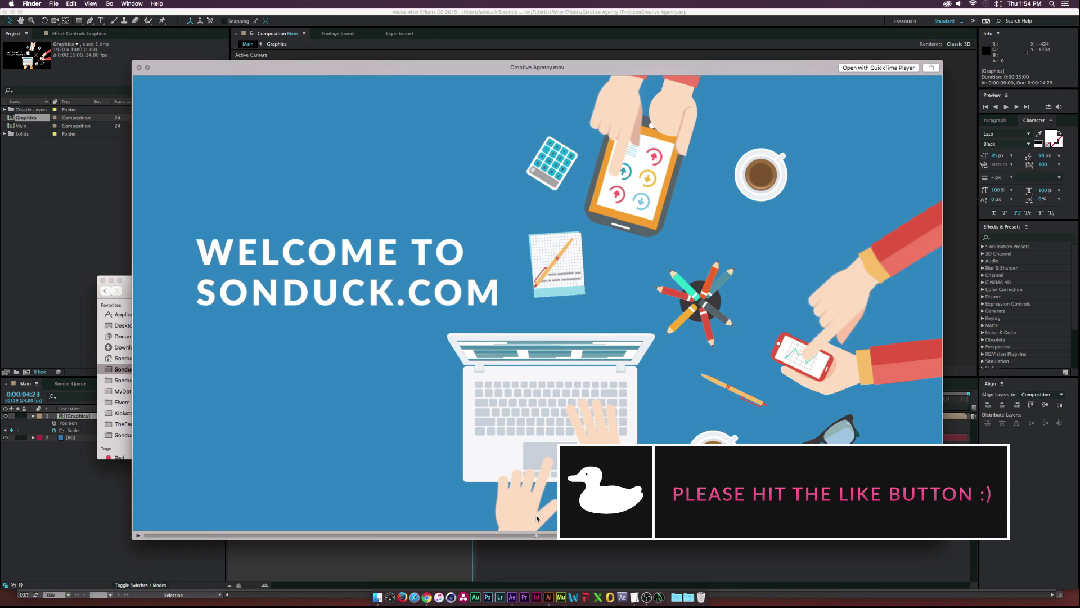
- Compare the original Vector.ai artwork with Creative Agency.ai in Illustrator, ending on Creative Agency.ai
{"action": "key", "text": "space"}
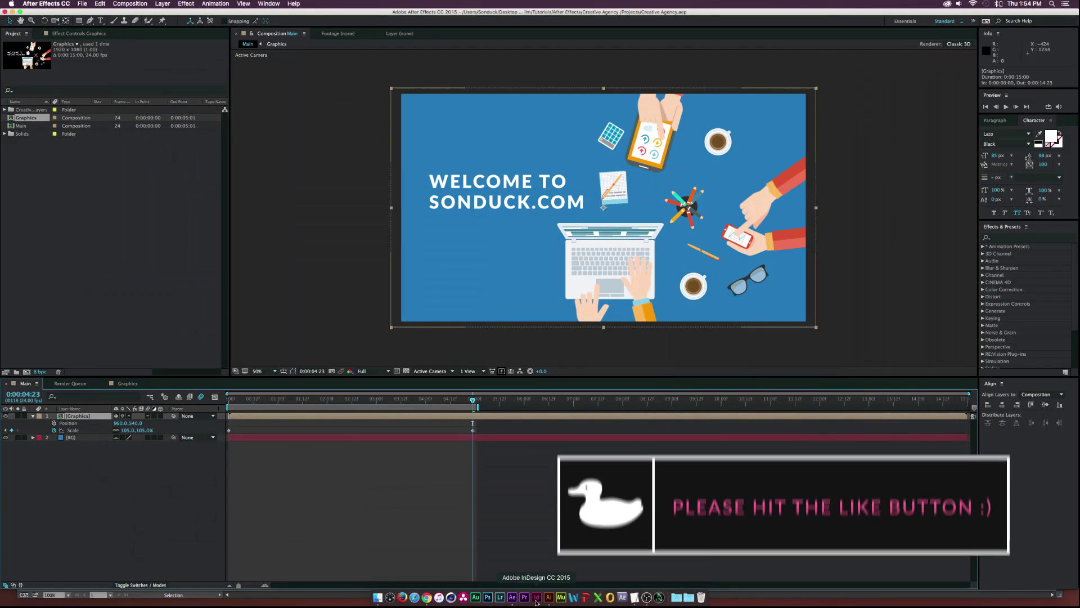
{"action": "left_click", "coordinate": [548, 596]}
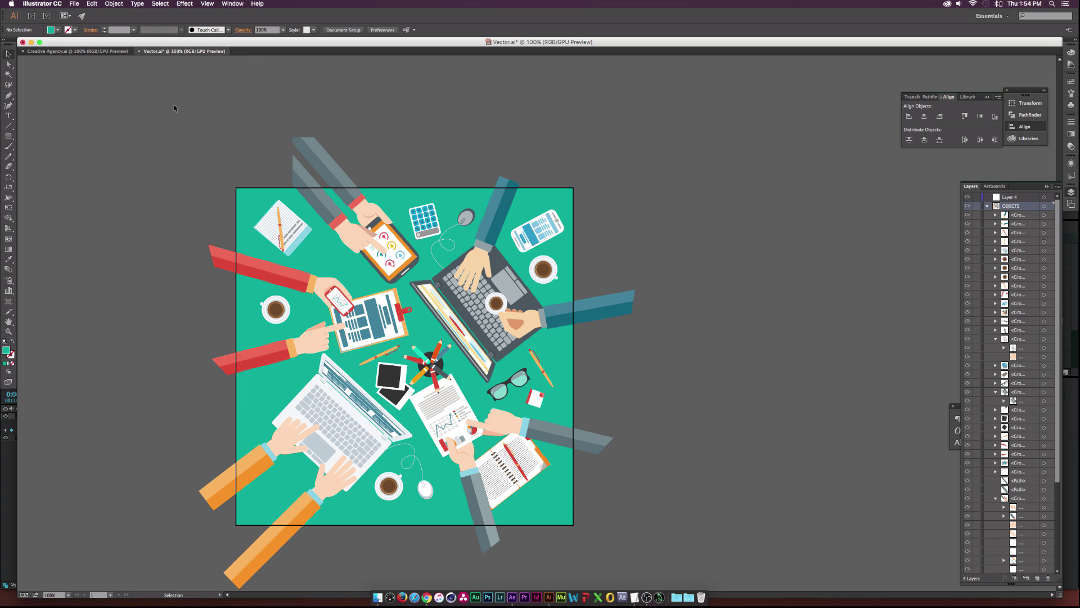
{"action": "left_click", "coordinate": [108, 51]}
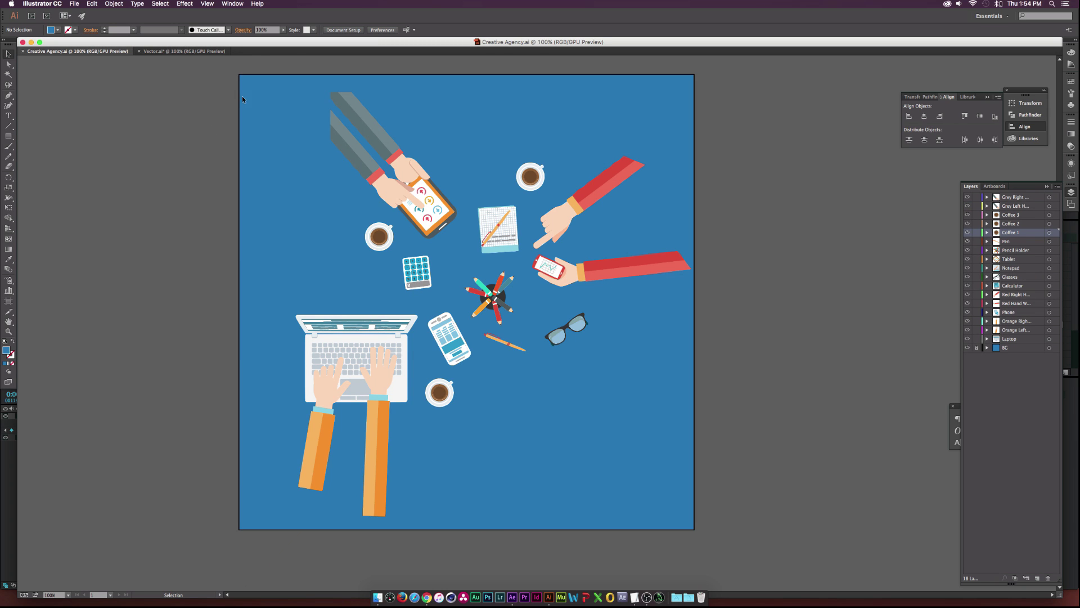
{"action": "left_click", "coordinate": [188, 51]}
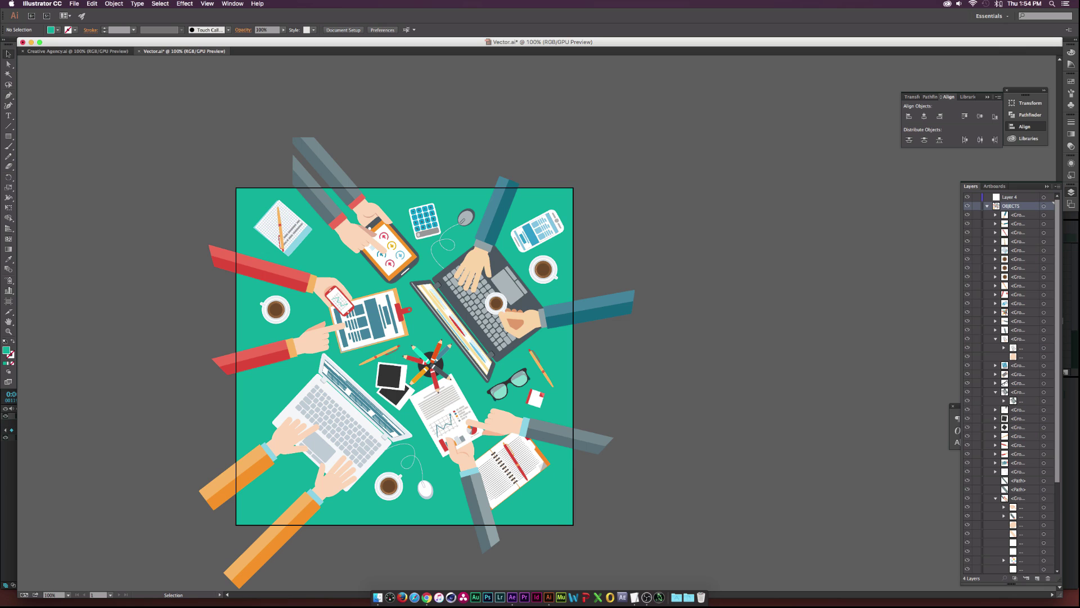
{"action": "left_click", "coordinate": [110, 51]}
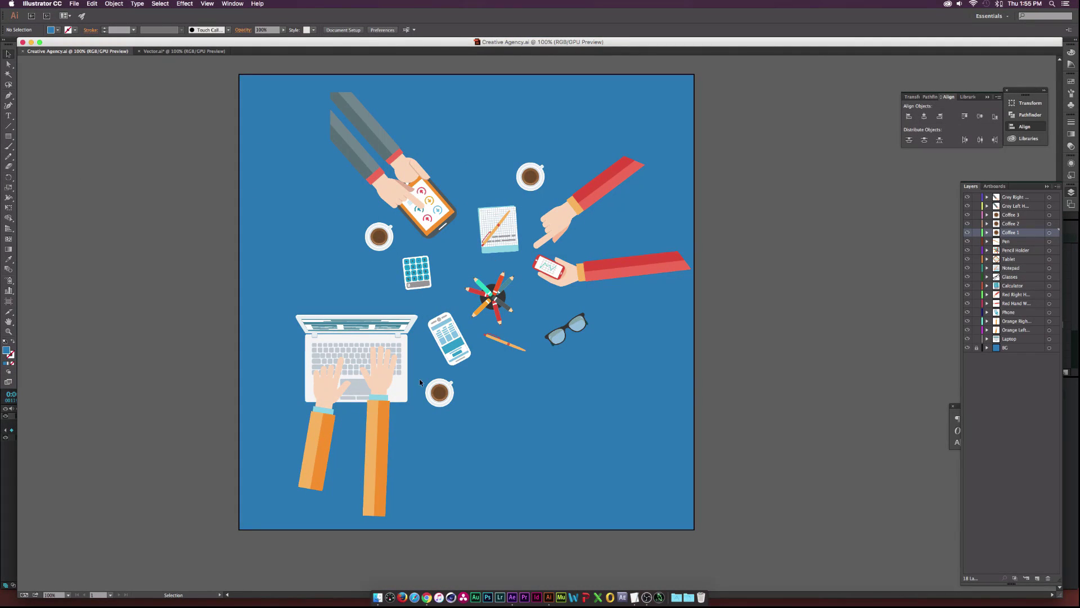
{"action": "left_click", "coordinate": [199, 52]}
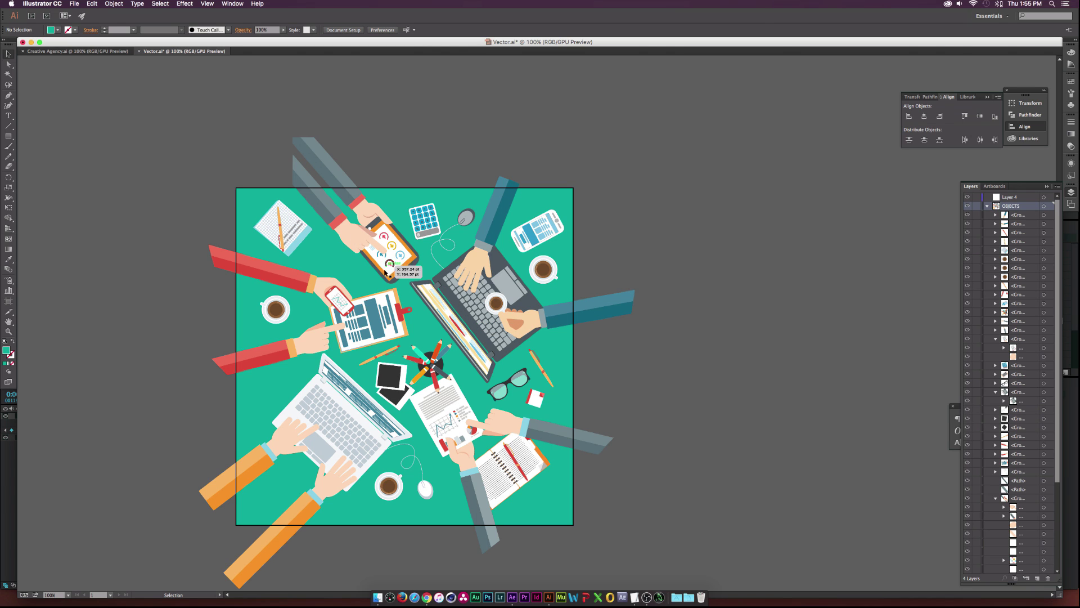
{"action": "left_click", "coordinate": [90, 52]}
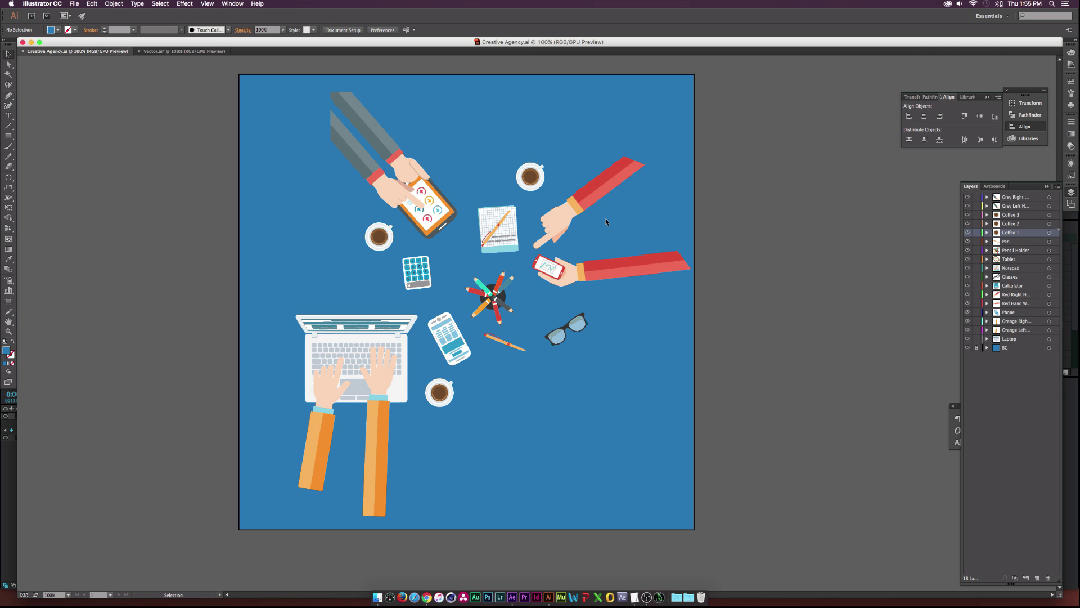
- Inspect the grey right hand, grey left hand, Coffee 1, Pencil Holder and Tablet layers
{"action": "left_click", "coordinate": [1002, 197]}
{"action": "left_click", "coordinate": [1005, 206]}
{"action": "left_click", "coordinate": [1003, 232]}
{"action": "left_click", "coordinate": [1007, 249]}
{"action": "left_click", "coordinate": [1005, 259]}
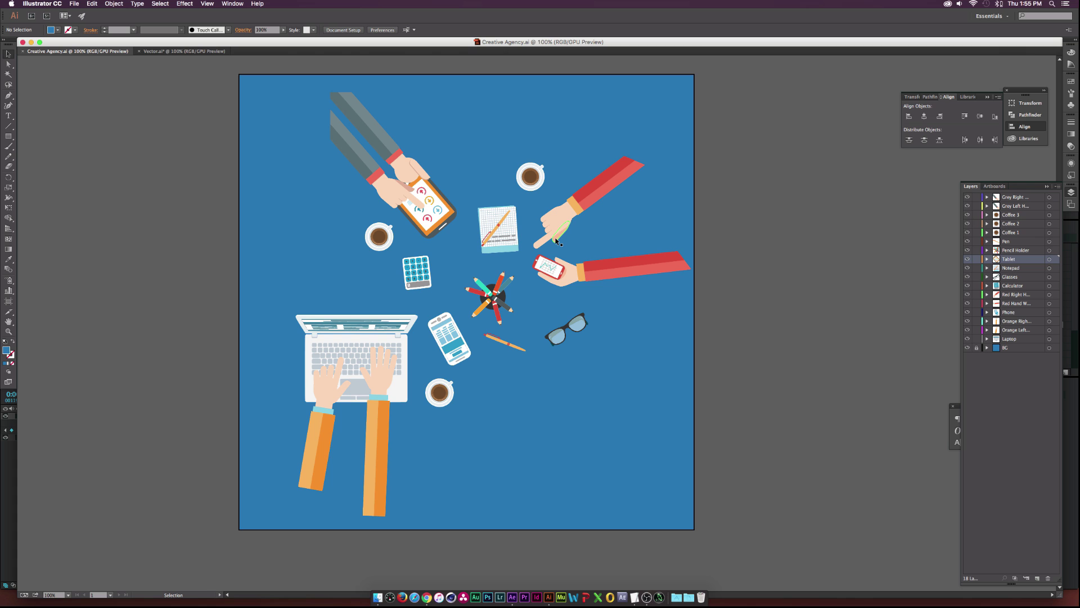
- Import Creative Agency.ai from the Elements folder as a Composition with Layer Size footage dimensions
{"action": "left_click", "coordinate": [512, 597]}
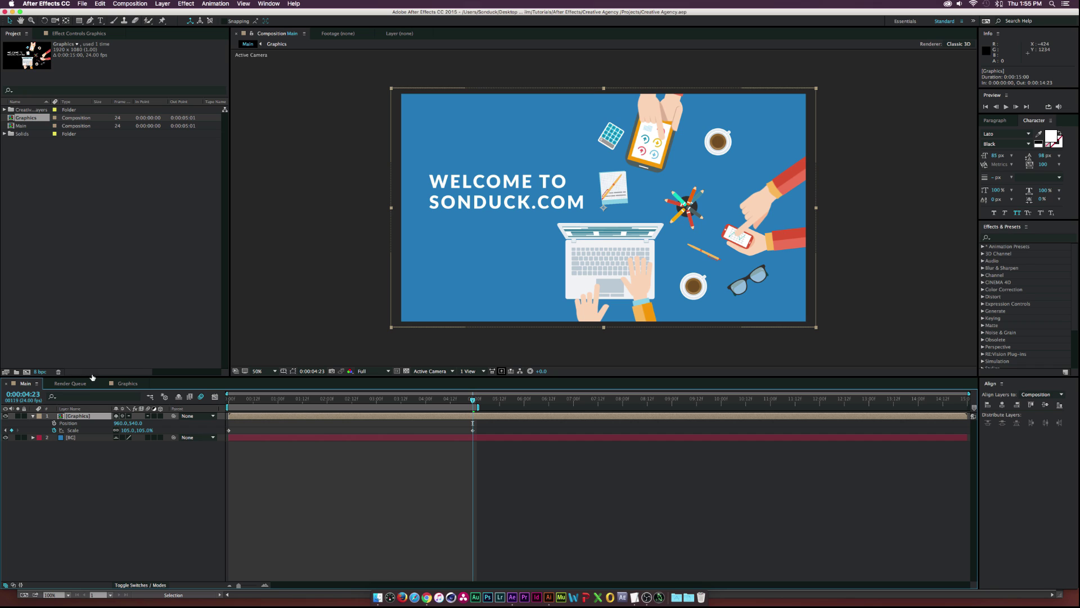
{"action": "left_click", "coordinate": [377, 597]}
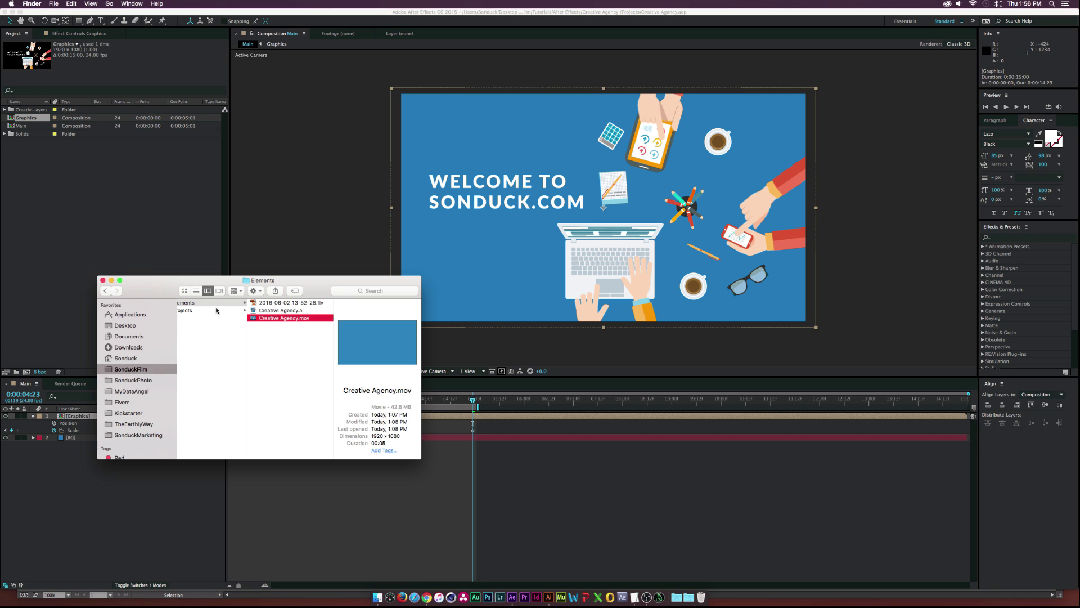
{"action": "key", "text": "Left"}
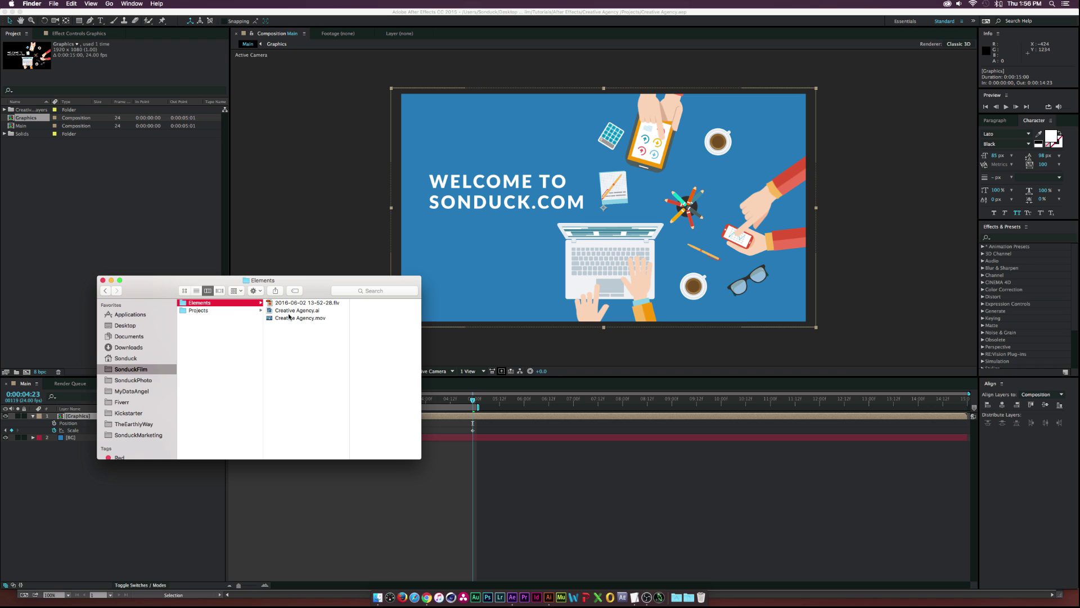
{"action": "left_click", "coordinate": [289, 310]}
{"action": "left_click_drag", "start_coordinate": [289, 312], "coordinate": [97, 201]}
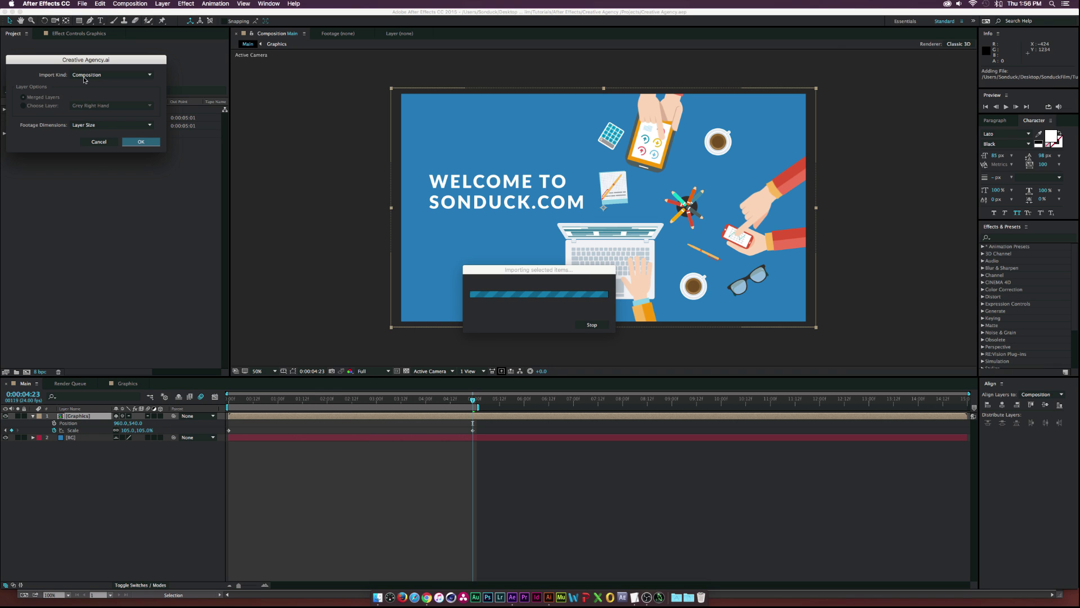
{"action": "left_click", "coordinate": [85, 77]}
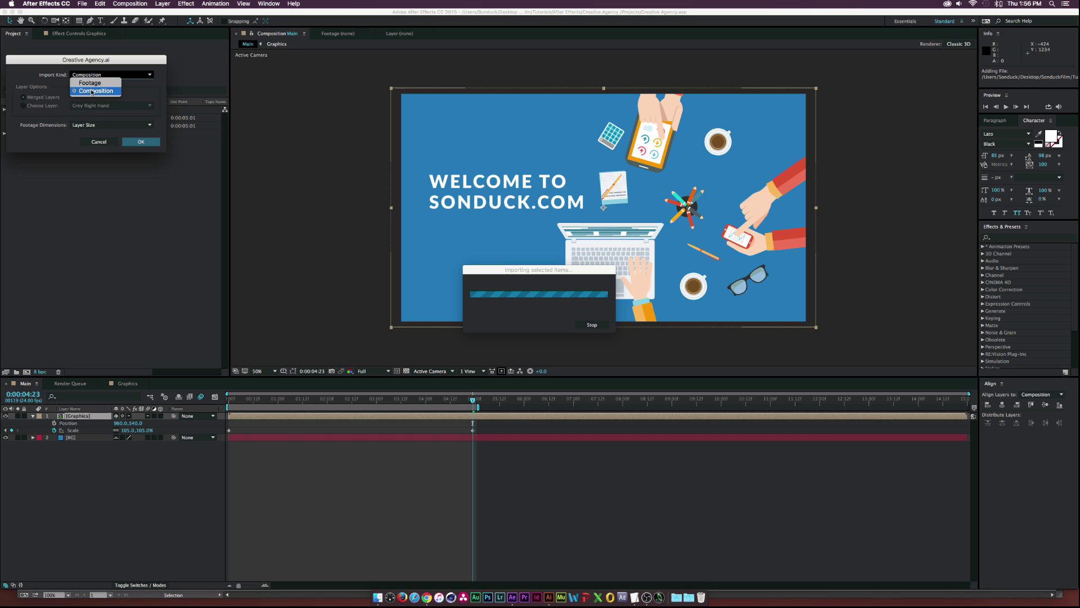
{"action": "left_click", "coordinate": [92, 91]}
{"action": "left_click", "coordinate": [90, 125]}
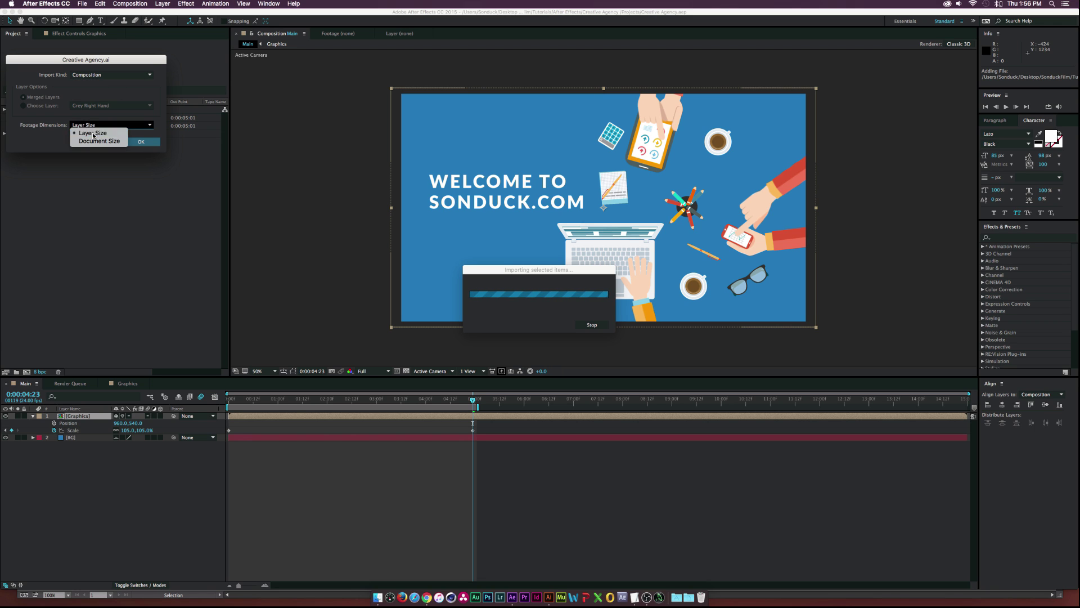
{"action": "left_click", "coordinate": [93, 134]}
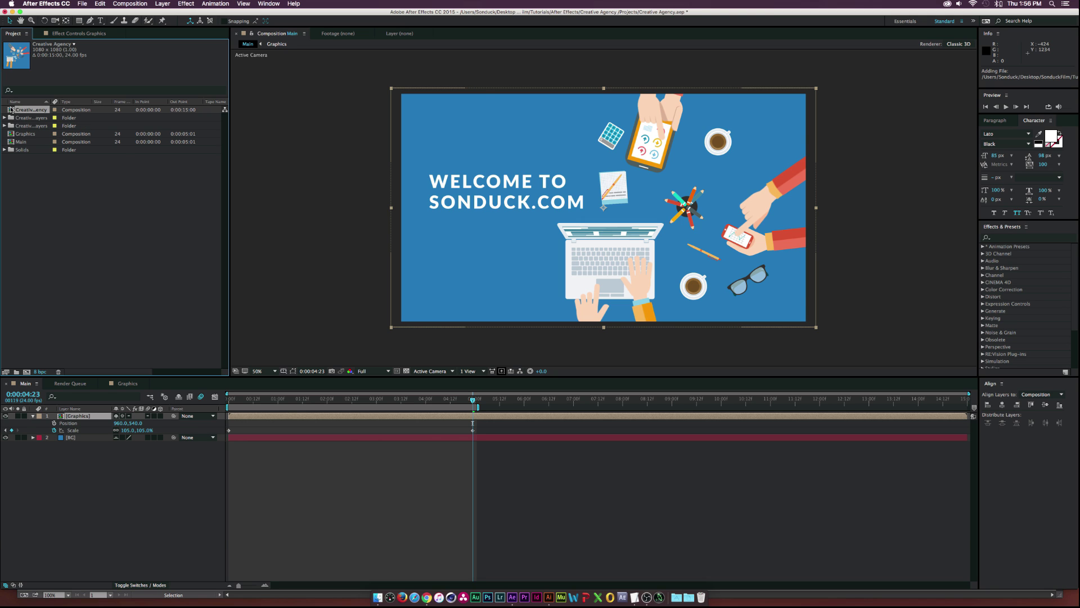
- Open the Creative Agency comp and set its width to 1920 for a 1920×1080 frame
{"action": "double_click", "coordinate": [11, 109]}
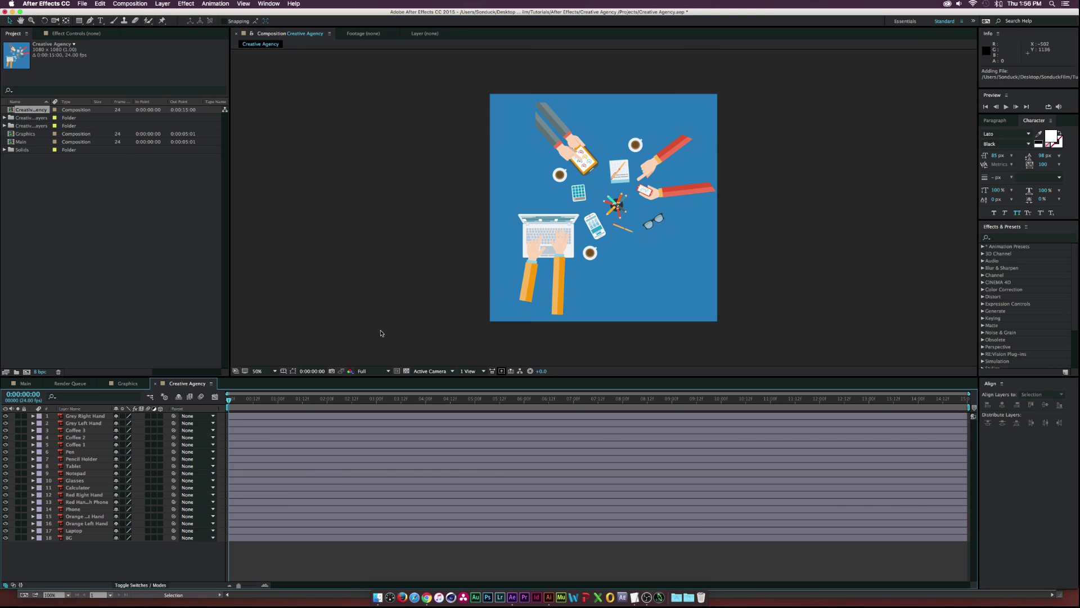
{"action": "left_click", "coordinate": [130, 4]}
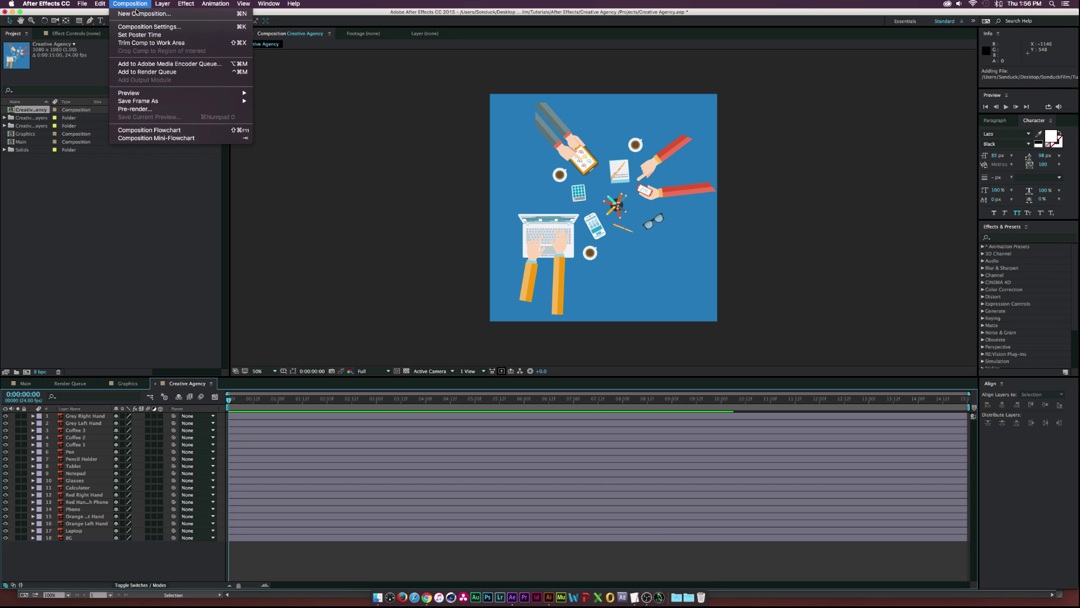
{"action": "left_click", "coordinate": [156, 28]}
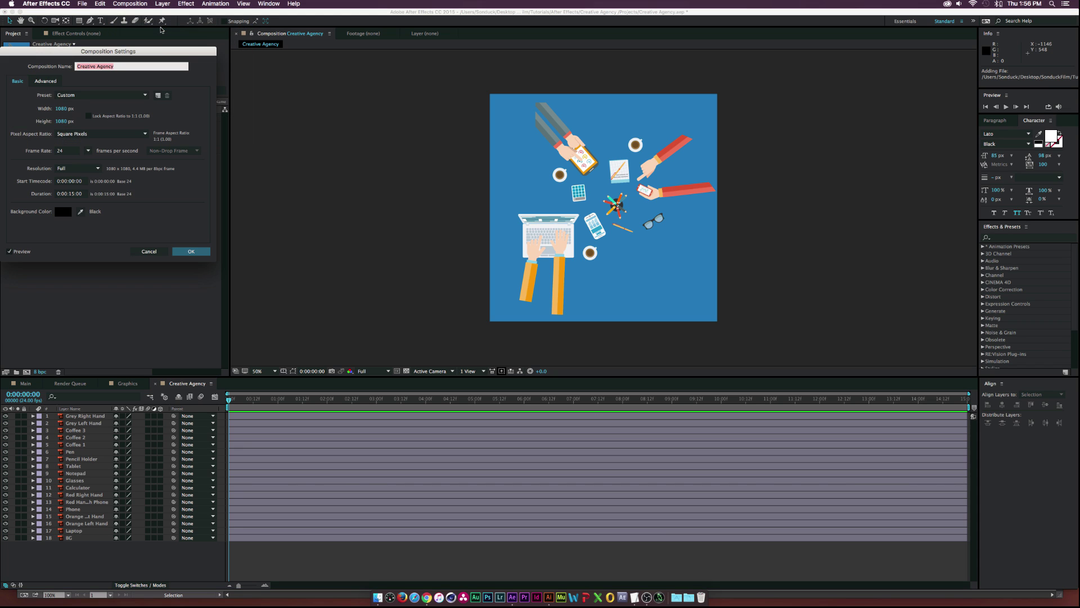
{"action": "left_click", "coordinate": [70, 107]}
{"action": "type", "text": "1920"}
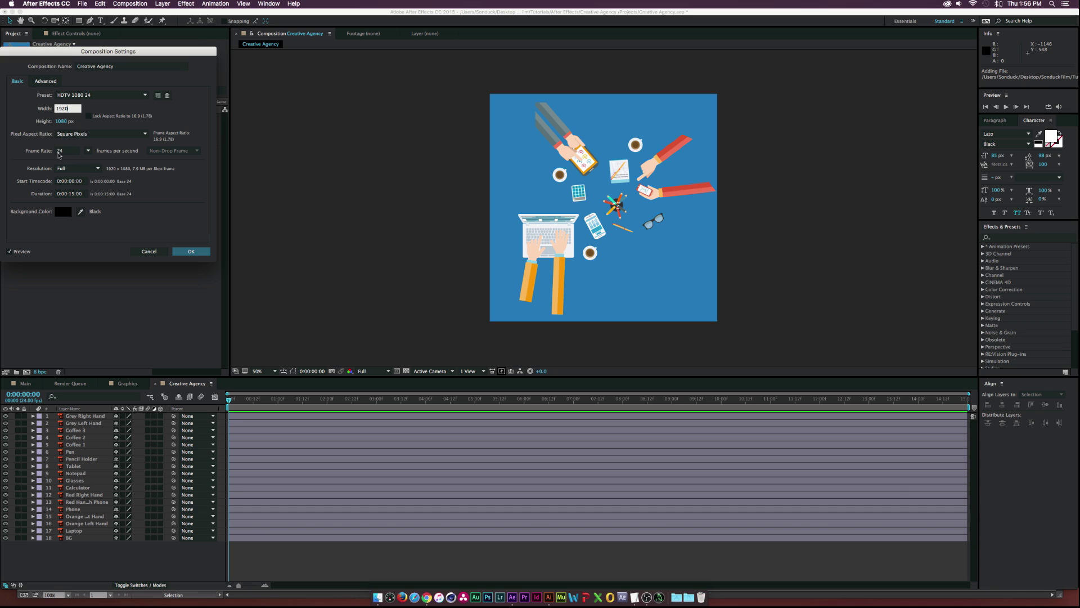
{"action": "left_click", "coordinate": [188, 251]}
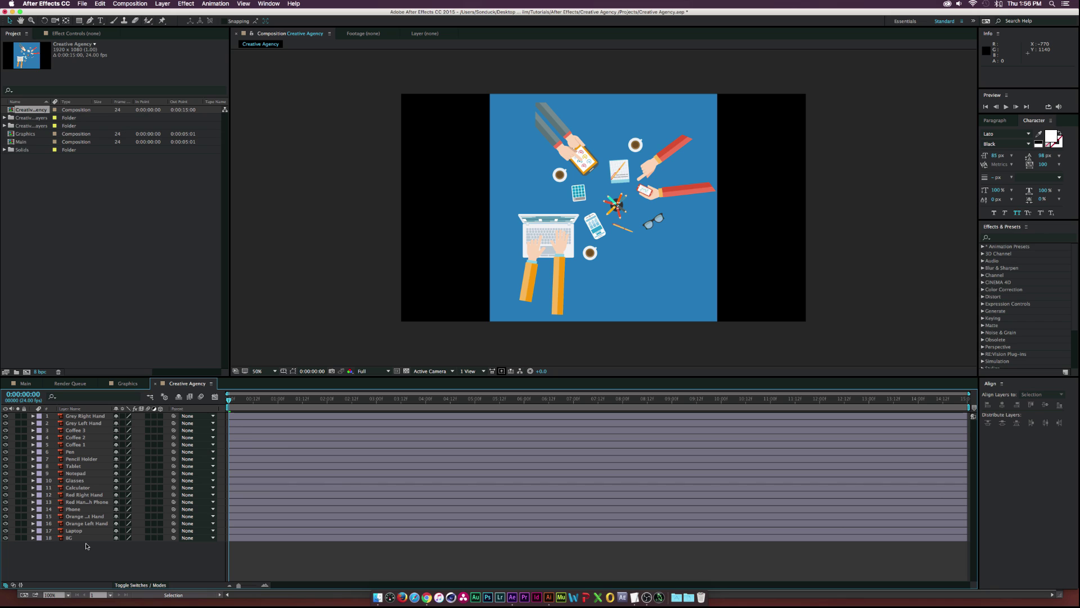
- Create a solid named BG in the artwork's sampled blue and move it to the bottom
{"action": "key", "text": "super+y"}
{"action": "left_click", "coordinate": [110, 190]}
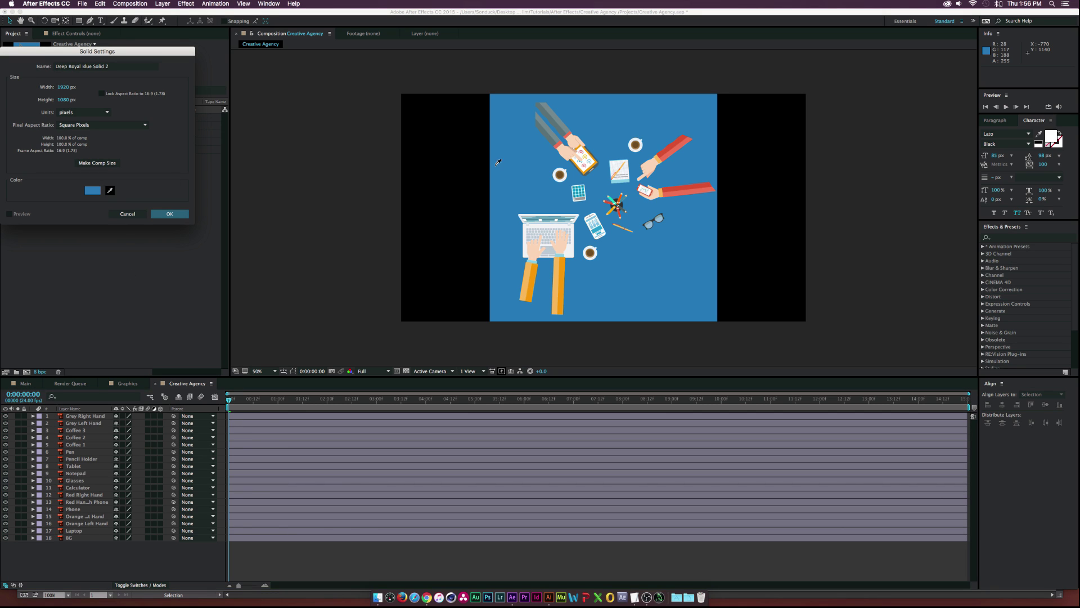
{"action": "left_click", "coordinate": [515, 155]}
{"action": "key", "text": "Tab"}
{"action": "type", "text": "BG"}
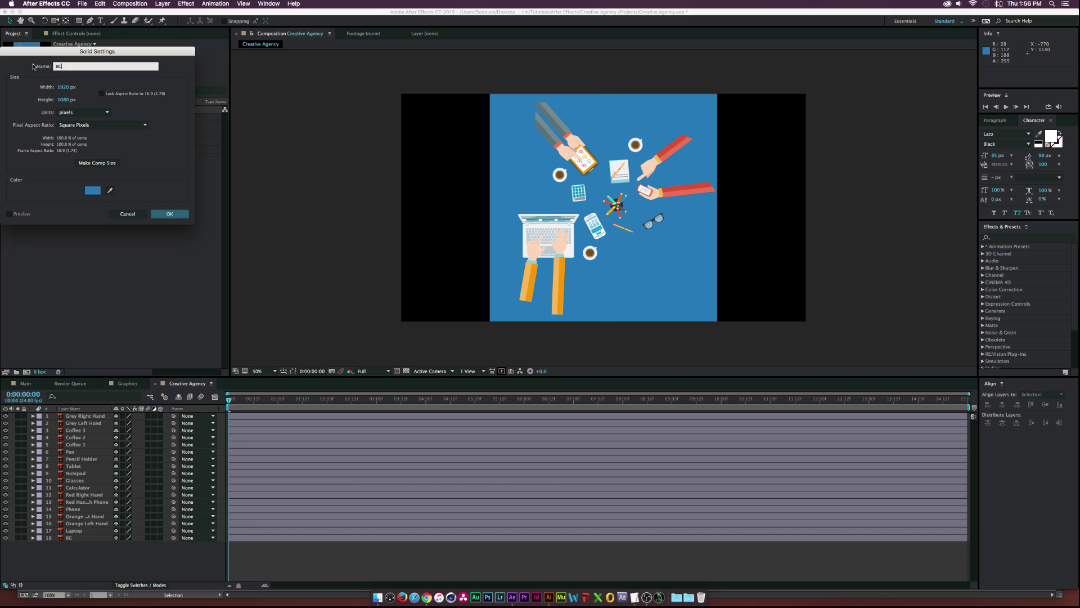
{"action": "key", "text": "Return"}
{"action": "left_click_drag", "start_coordinate": [79, 416], "coordinate": [77, 545]}
- Delete the original BG artwork layer, leaving the new-layer menu without adding anything
{"action": "left_click", "coordinate": [78, 538]}
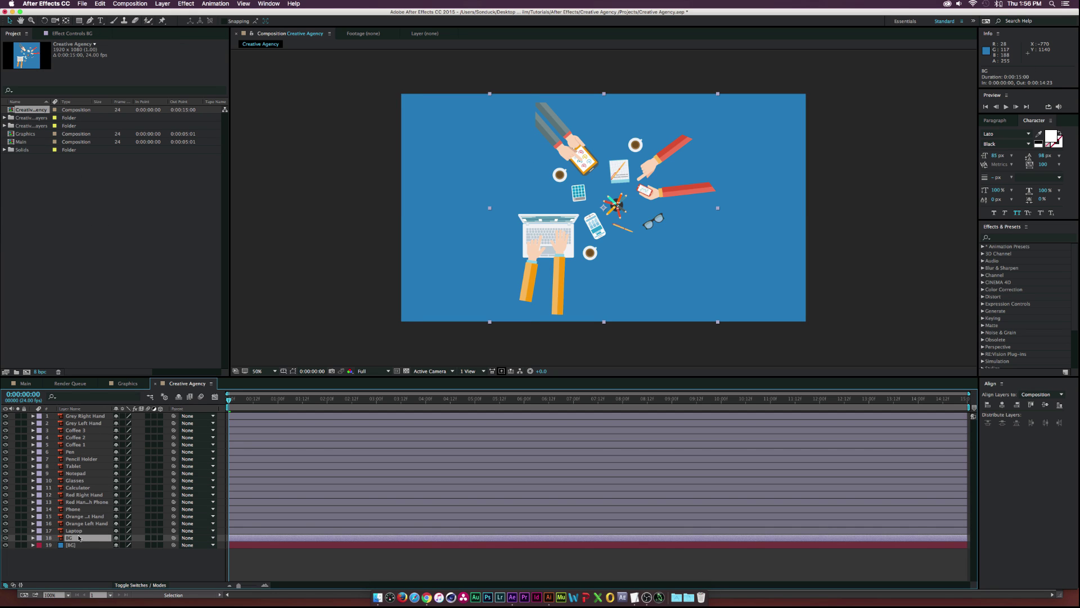
{"action": "key", "text": "Delete"}
{"action": "left_click", "coordinate": [72, 537]}
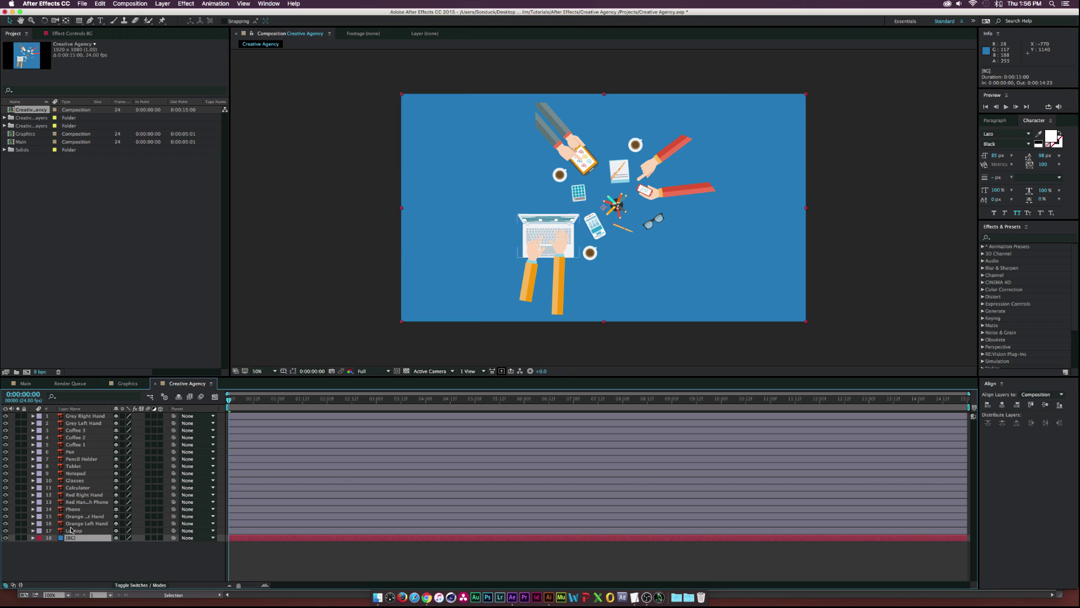
{"action": "left_click", "coordinate": [162, 3]}
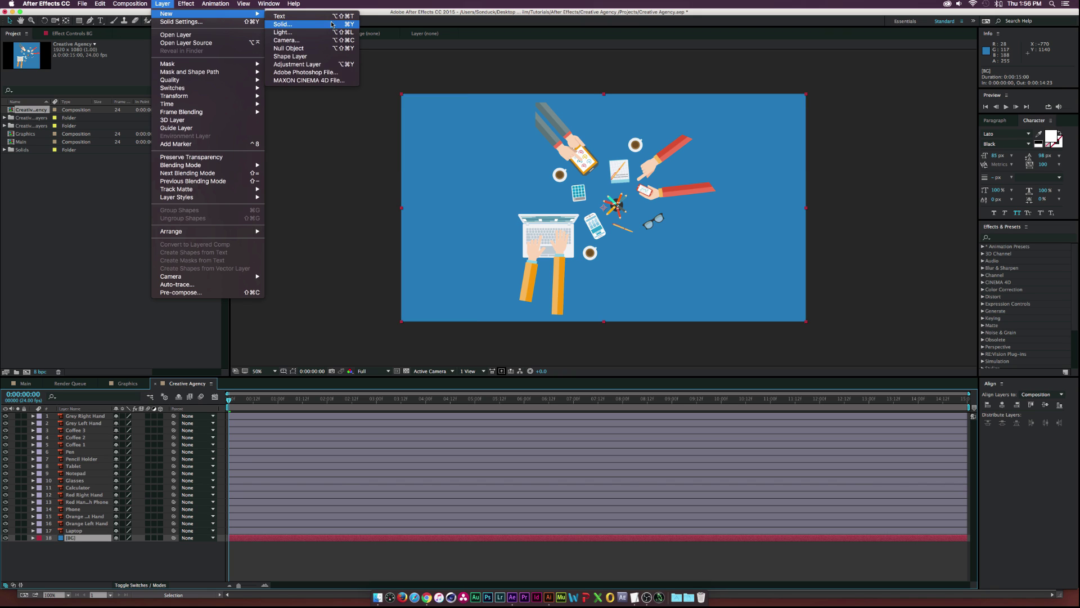
{"action": "left_click", "coordinate": [96, 582]}
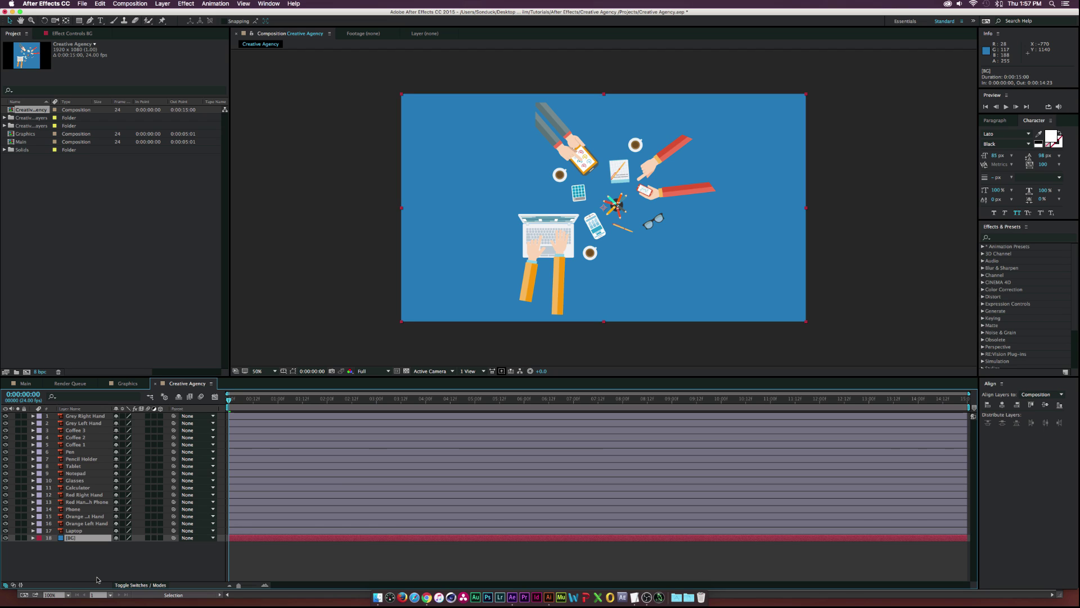
- Add a null object (Null 5) and parent the Tablet and both grey hand layers to it
{"action": "left_click", "coordinate": [97, 580]}
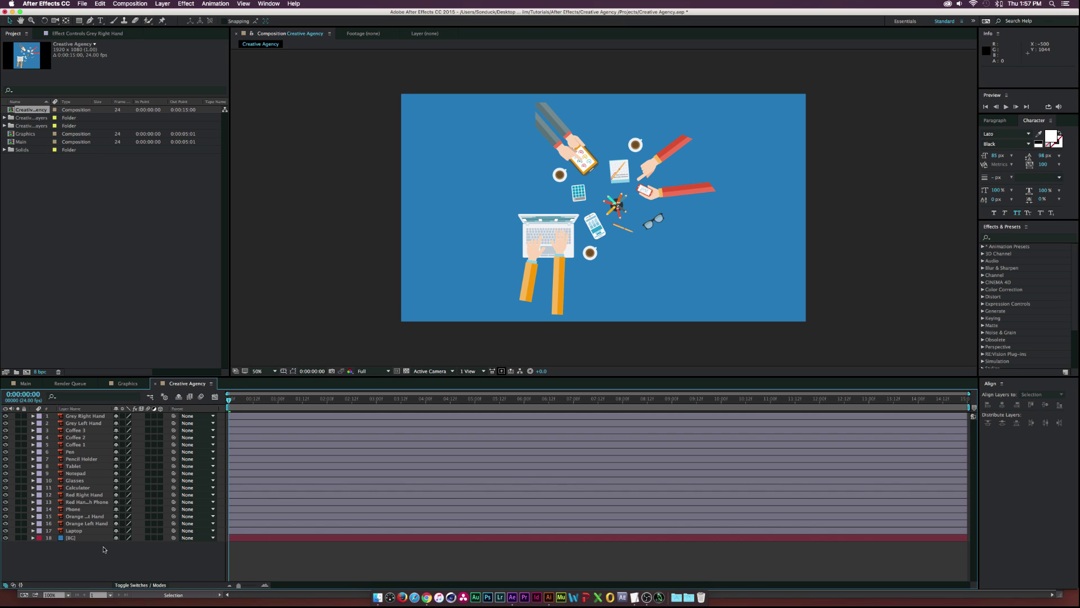
{"action": "left_click", "coordinate": [93, 416]}
{"action": "left_click", "coordinate": [87, 425], "text": "shift"}
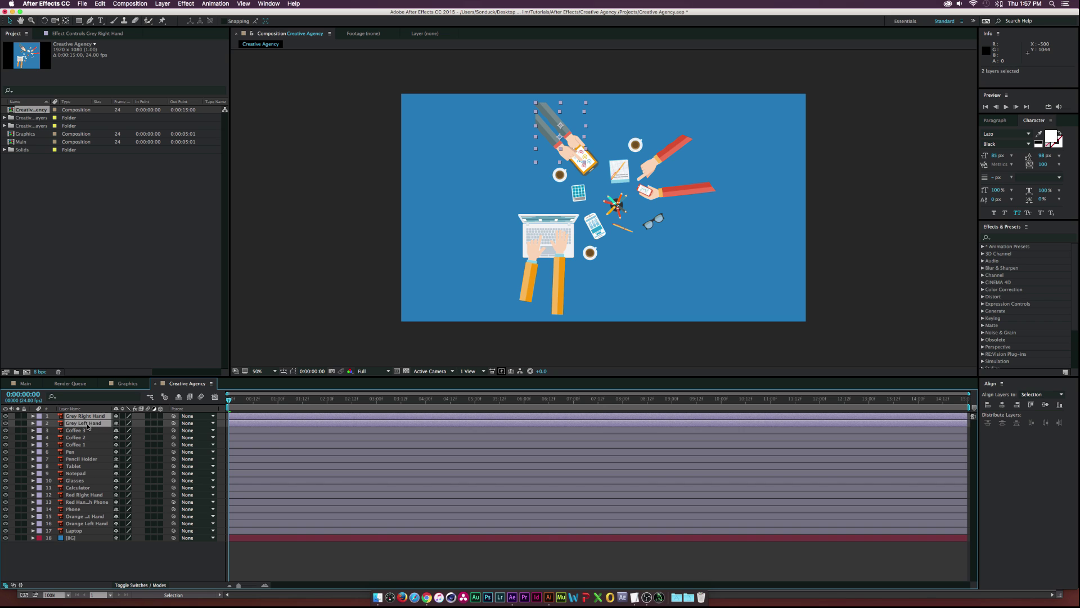
{"action": "left_click_drag", "start_coordinate": [78, 467], "coordinate": [79, 417]}
{"action": "left_click", "coordinate": [80, 430], "text": "shift"}
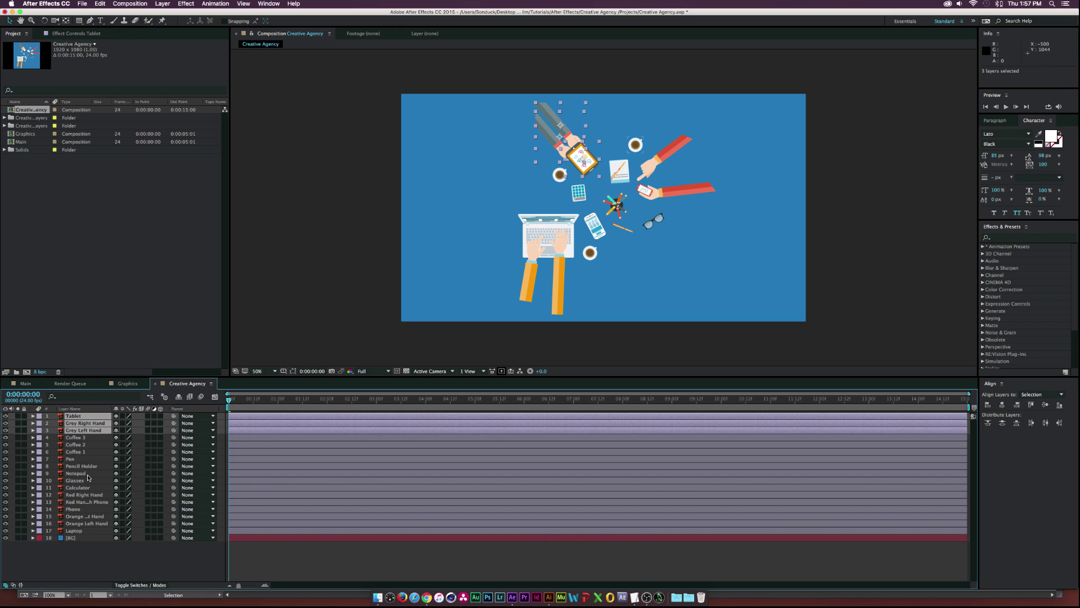
{"action": "left_click", "coordinate": [163, 4]}
{"action": "mouse_move", "coordinate": [169, 14]}
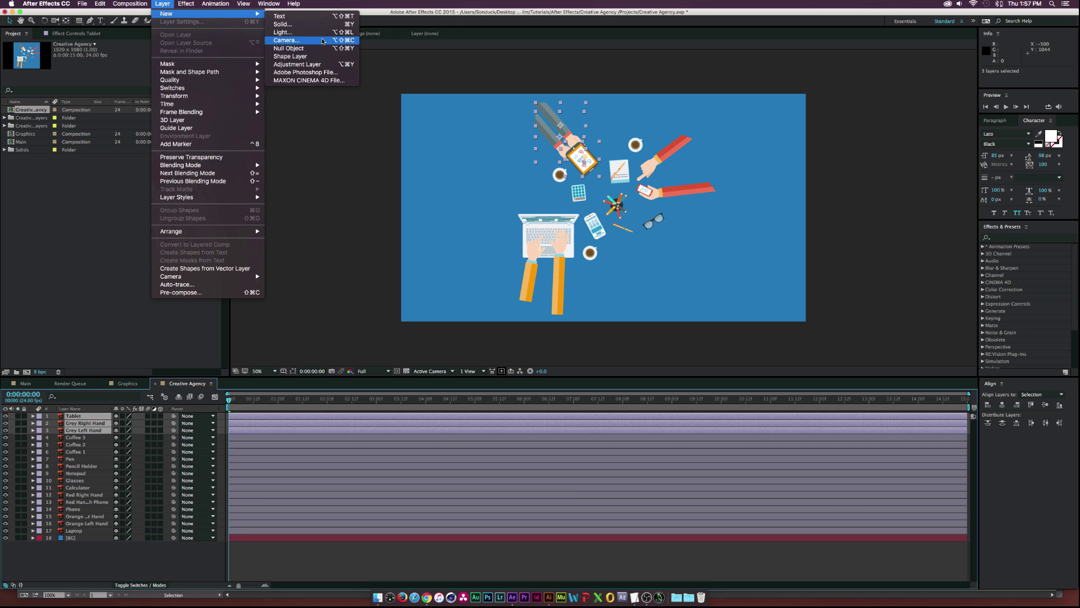
{"action": "key", "text": "Return"}
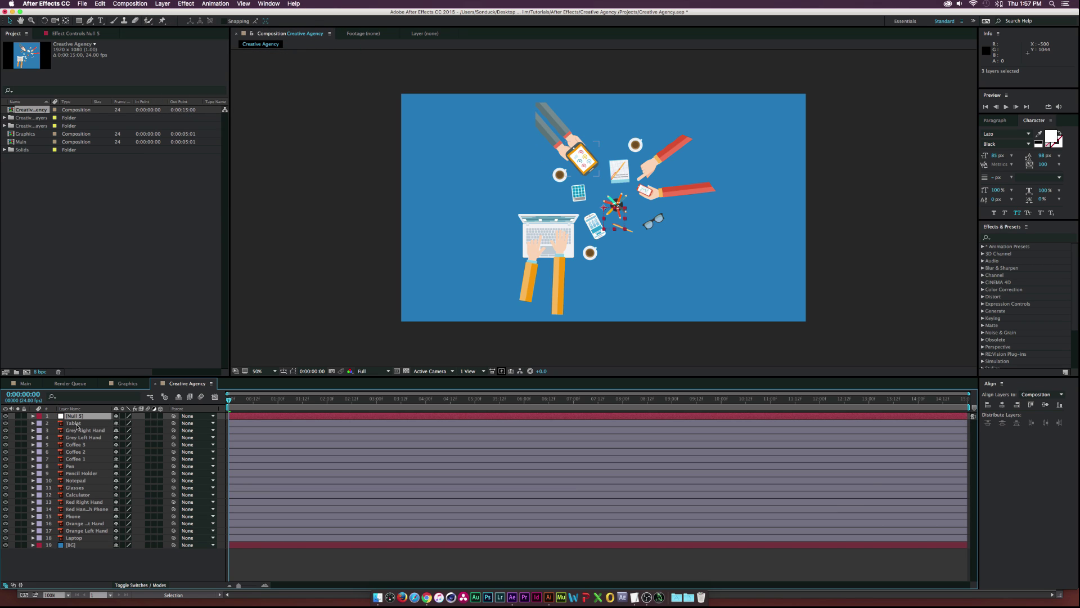
{"action": "left_click", "coordinate": [78, 423]}
{"action": "left_click", "coordinate": [79, 437], "text": "shift"}
{"action": "left_click_drag", "start_coordinate": [174, 430], "coordinate": [74, 417]}
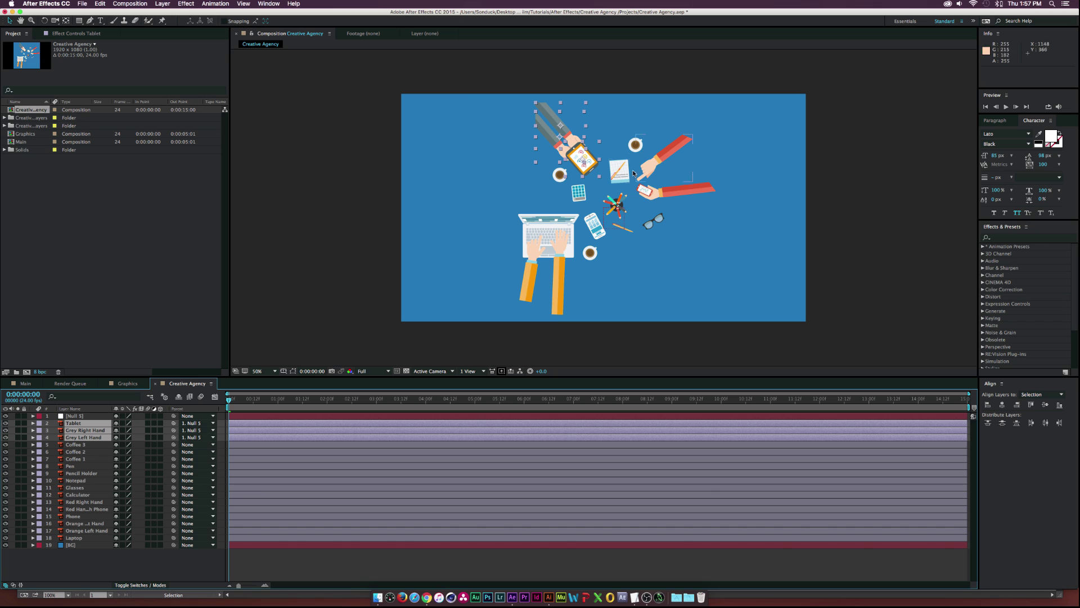
- Rename Null 5 to Grey Hand and nudge the grey hands and tablet slightly left
{"action": "left_click", "coordinate": [75, 416]}
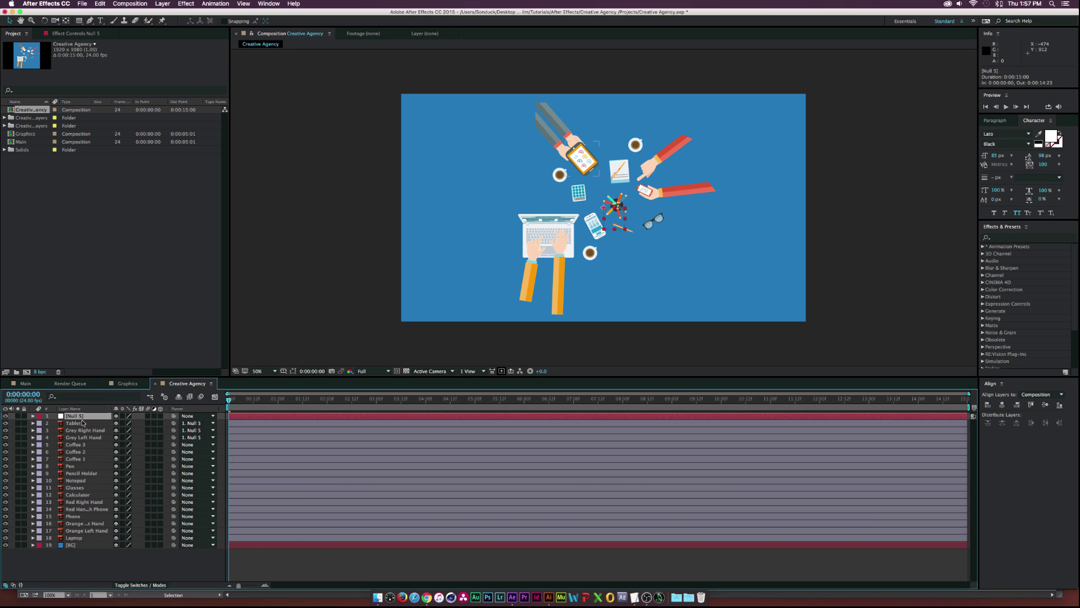
{"action": "key", "text": "Return"}
{"action": "type", "text": "C"}
{"action": "key", "text": "Return"}
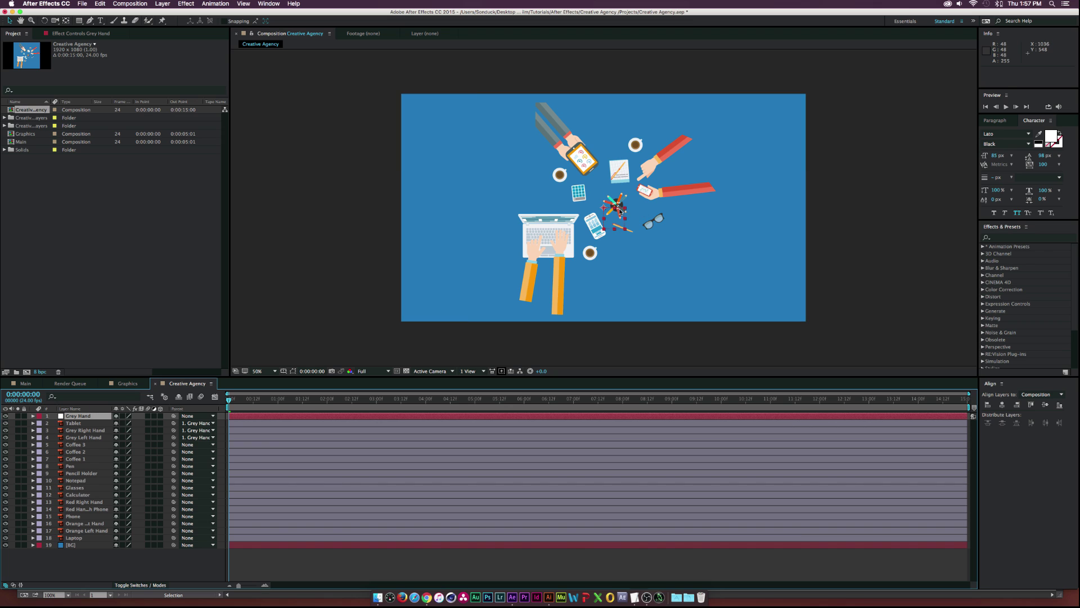
{"action": "left_click_drag", "start_coordinate": [625, 210], "coordinate": [623, 212]}
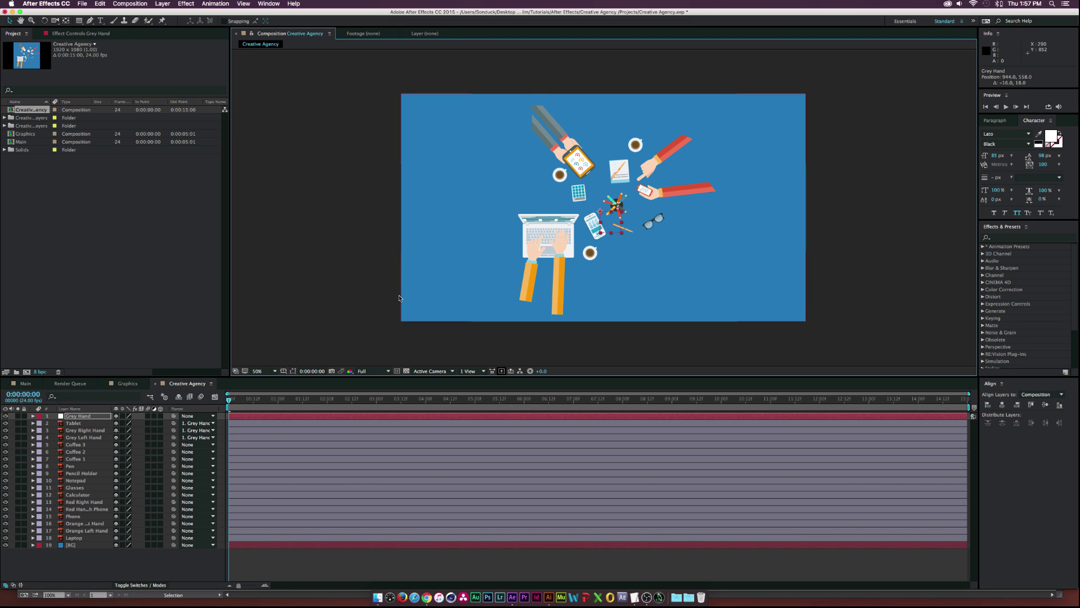
- Add Null 6 and parent the orange hands and laptop to it, placing them beneath it
{"action": "left_click", "coordinate": [74, 422]}
{"action": "left_click", "coordinate": [76, 443]}
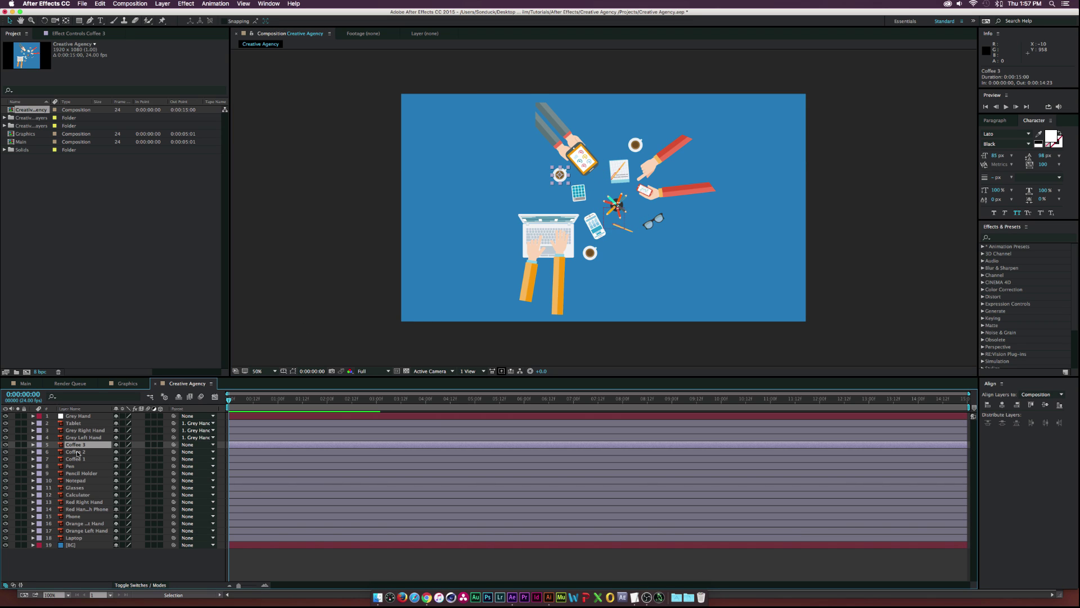
{"action": "left_click", "coordinate": [95, 562]}
{"action": "key", "text": "super+alt+shift+y"}
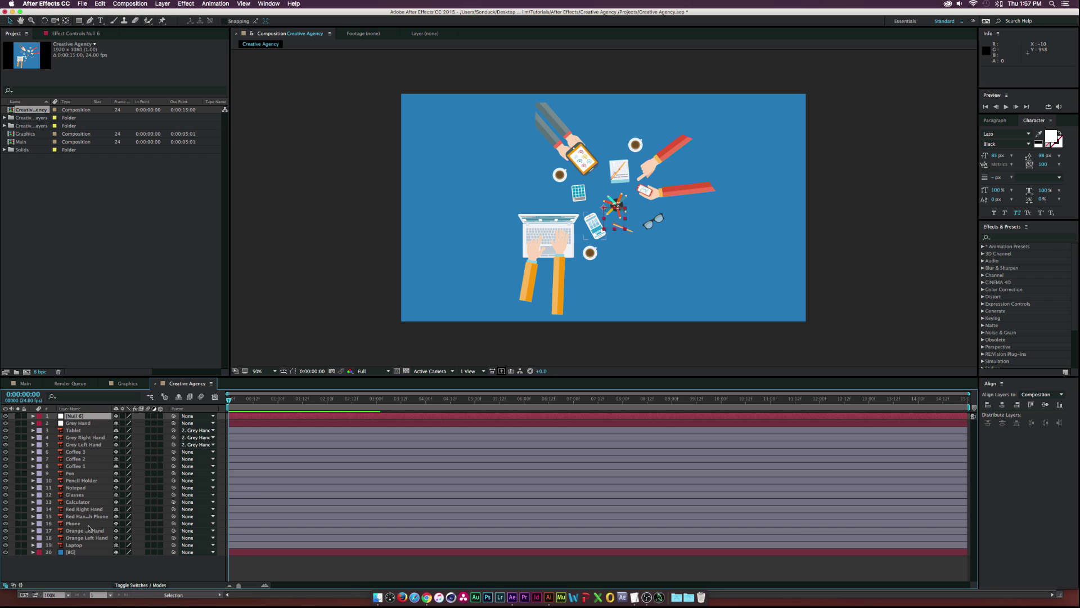
{"action": "left_click", "coordinate": [85, 538]}
{"action": "left_click", "coordinate": [78, 525], "text": "shift"}
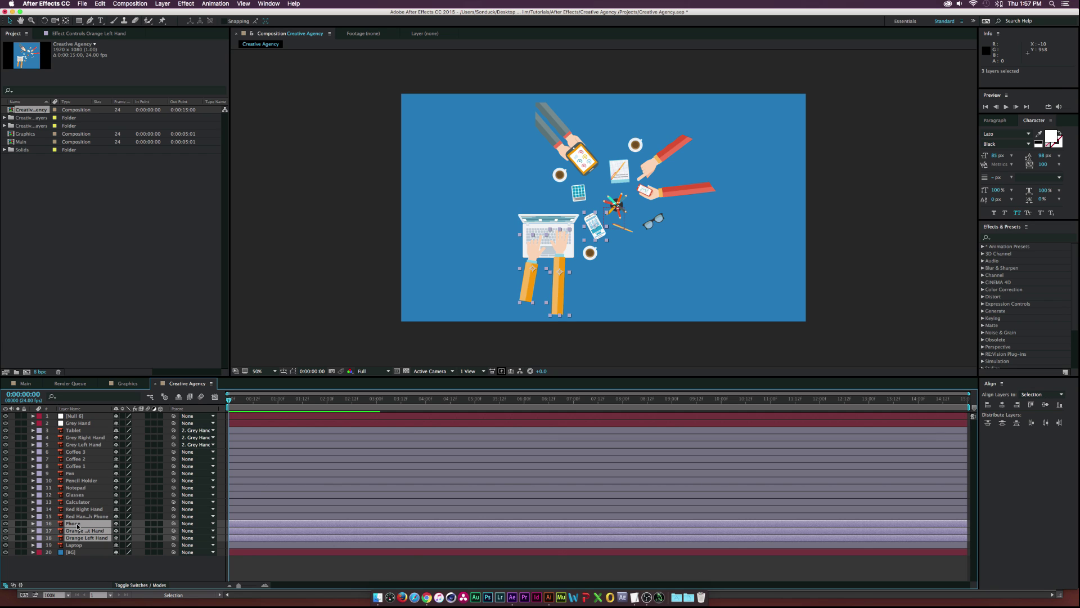
{"action": "left_click", "coordinate": [77, 524], "text": "super"}
{"action": "left_click", "coordinate": [74, 545], "text": "super"}
{"action": "left_click_drag", "start_coordinate": [174, 530], "coordinate": [74, 415]}
{"action": "left_click_drag", "start_coordinate": [73, 530], "coordinate": [74, 422]}
{"action": "left_click", "coordinate": [76, 416]}
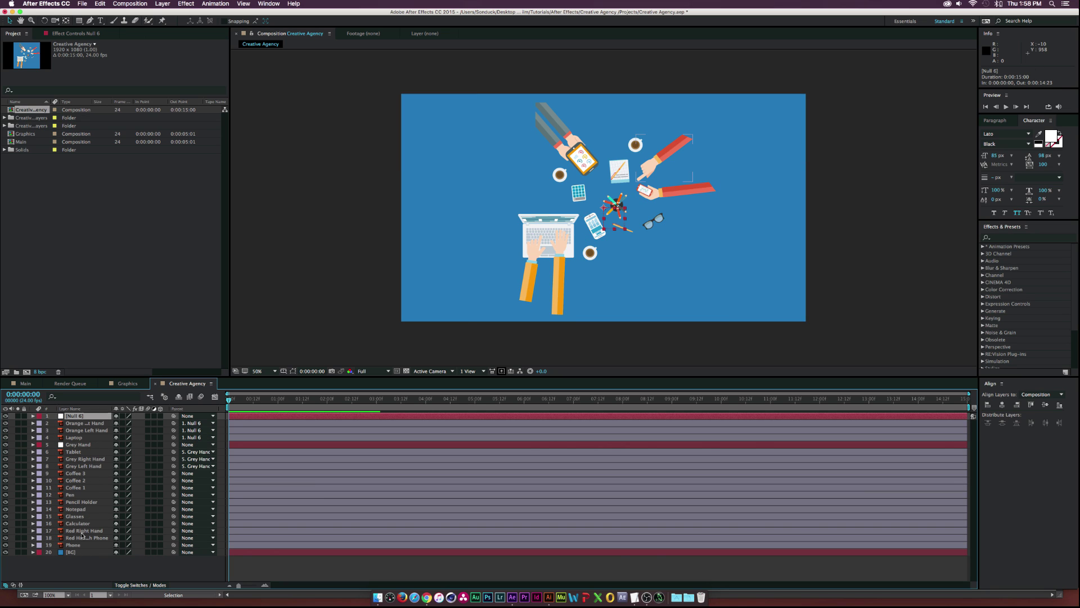
- Add Null 7 and parent the Red Hand With Phone and Red Right Hand layers to it
{"action": "key", "text": "super+alt+shift+y"}
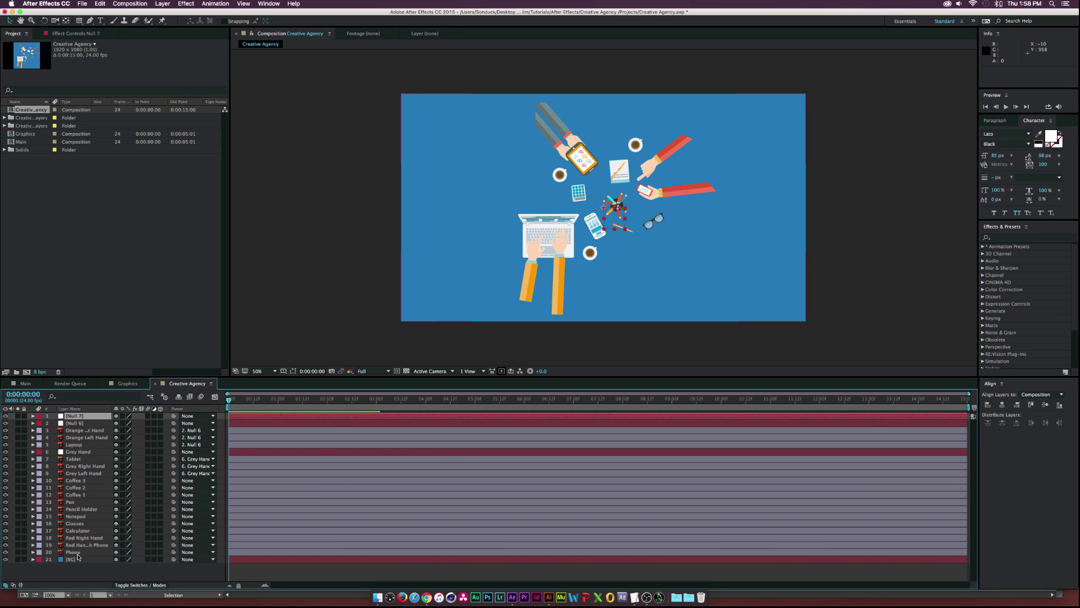
{"action": "left_click", "coordinate": [79, 545]}
{"action": "left_click", "coordinate": [83, 539], "text": "shift"}
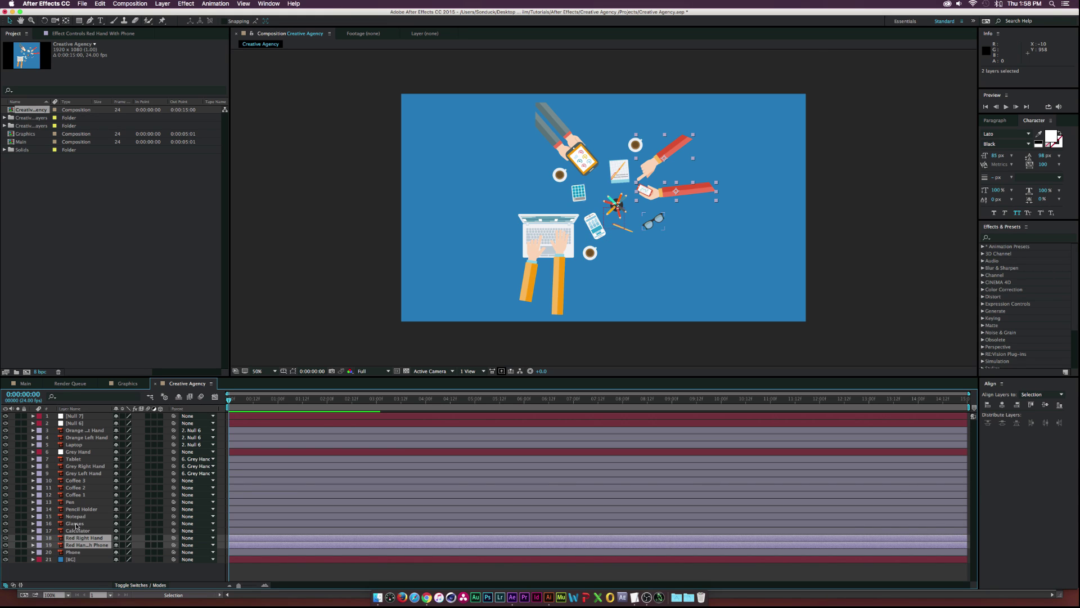
{"action": "left_click_drag", "start_coordinate": [76, 539], "coordinate": [76, 415]}
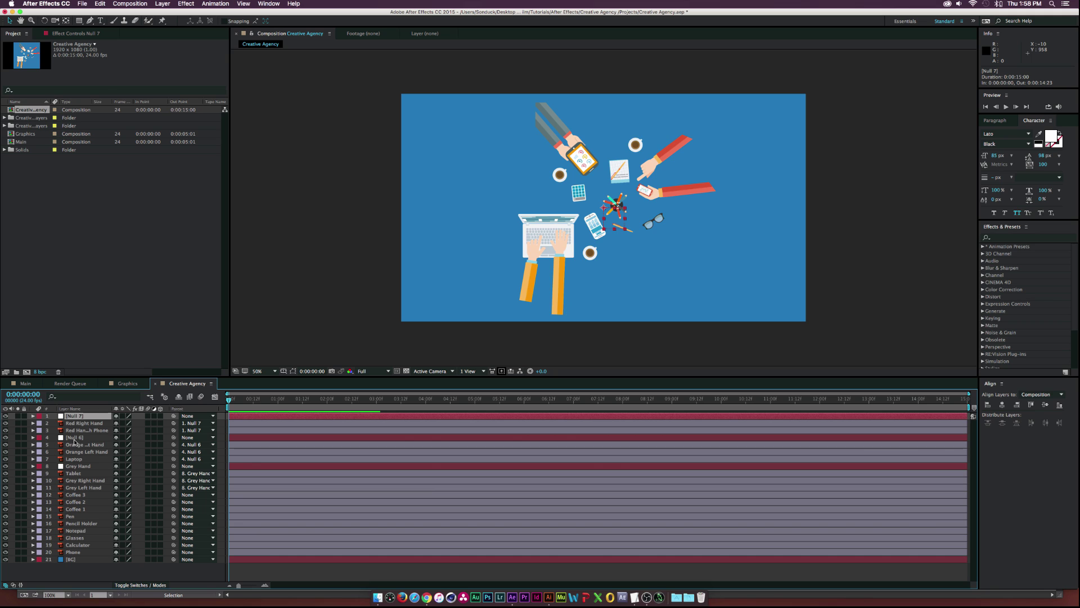
{"action": "left_click", "coordinate": [75, 439]}
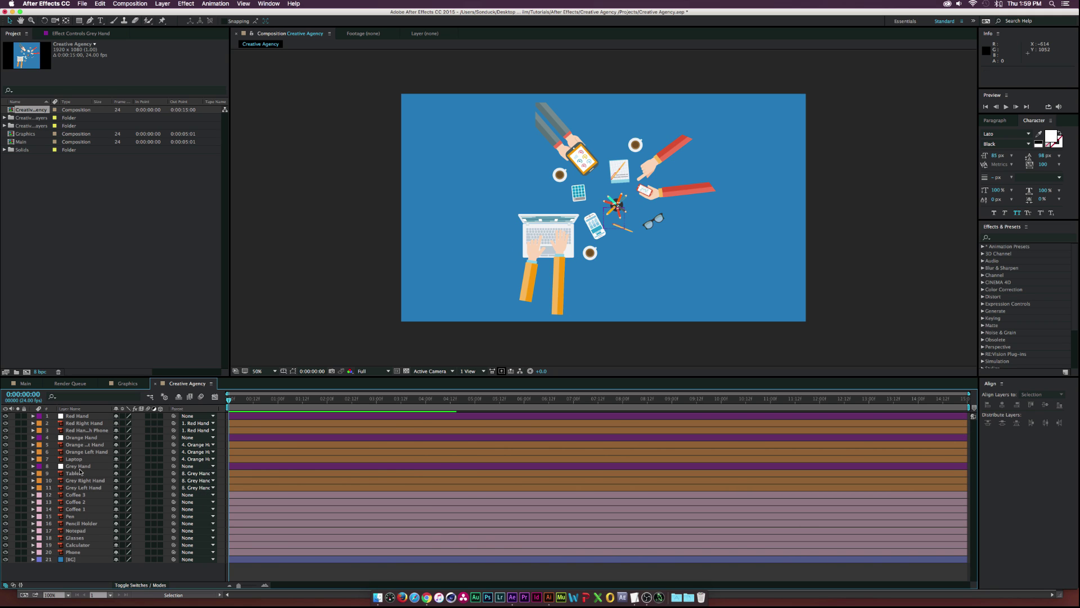
- Rotate the Grey Hand null to 58 degrees, enlarge it, and lower its position
{"action": "left_click", "coordinate": [78, 466]}
{"action": "key", "text": "r"}
{"action": "left_click_drag", "start_coordinate": [122, 473], "coordinate": [192, 473]}
{"action": "key", "text": "s"}
{"action": "key", "text": "p"}
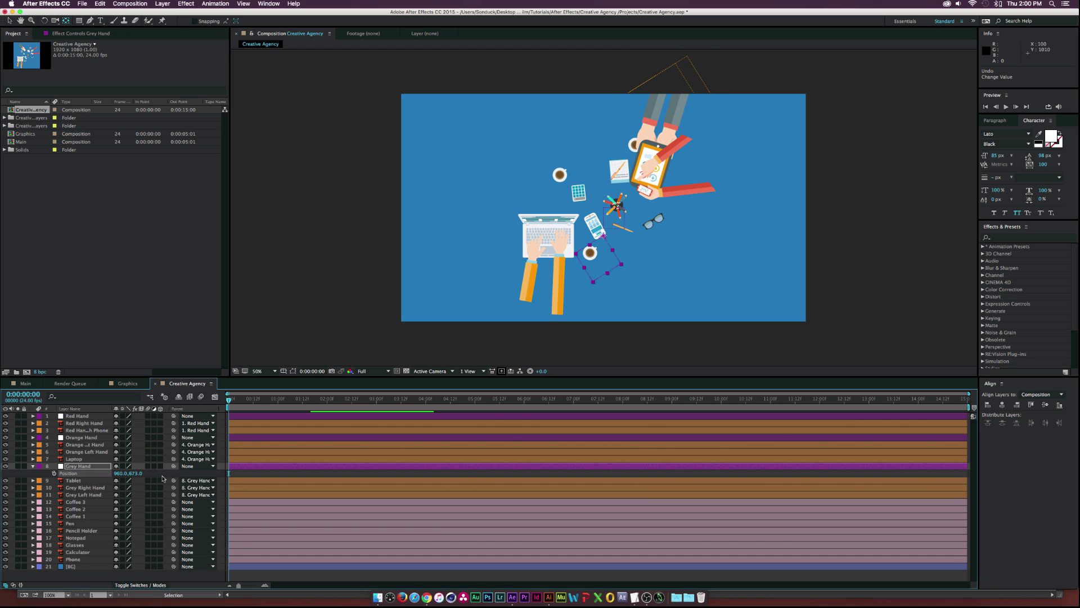
{"action": "left_click", "coordinate": [137, 474]}
- Enlarge the Red Hand group to 163%, move it down, and reorder Tablet below Grey Left Hand
{"action": "left_click", "coordinate": [75, 417]}
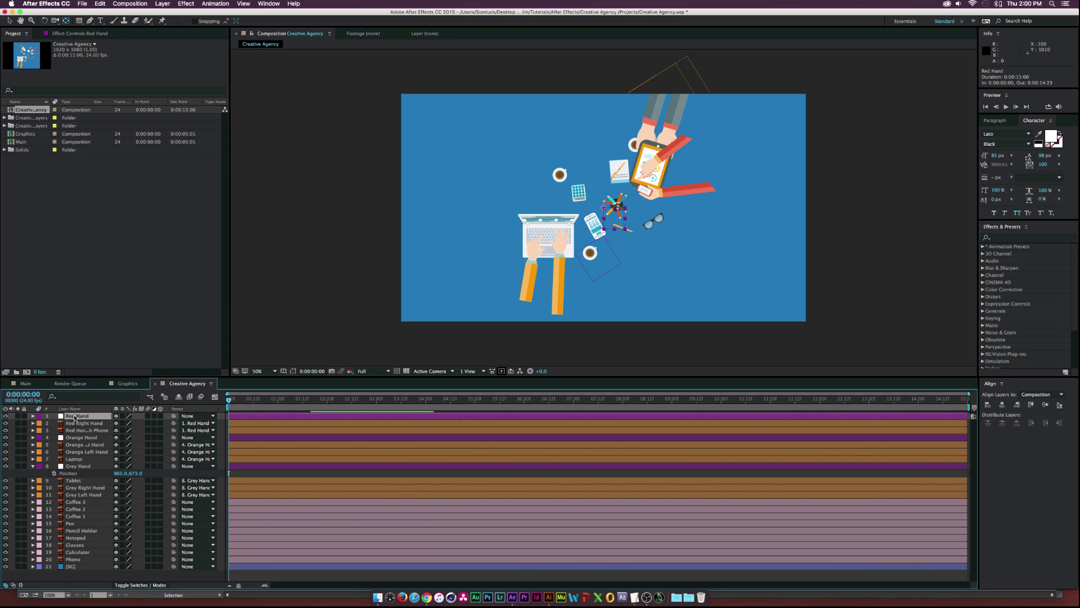
{"action": "key", "text": "s"}
{"action": "left_click_drag", "start_coordinate": [133, 426], "coordinate": [157, 425]}
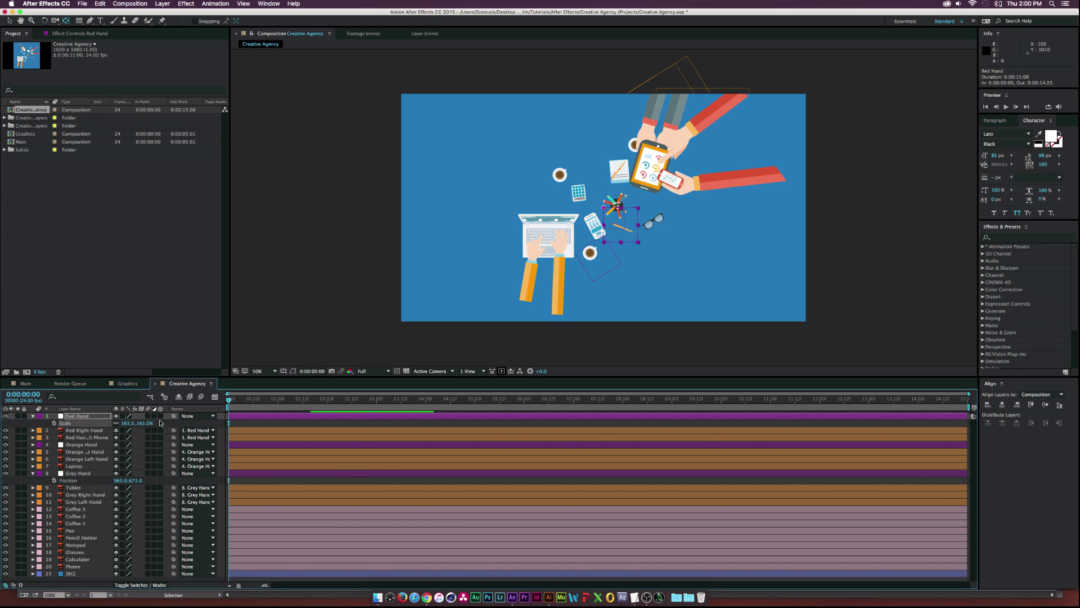
{"action": "key", "text": "p"}
{"action": "left_click_drag", "start_coordinate": [138, 423], "coordinate": [147, 423]}
{"action": "left_click_drag", "start_coordinate": [231, 422], "coordinate": [297, 429]}
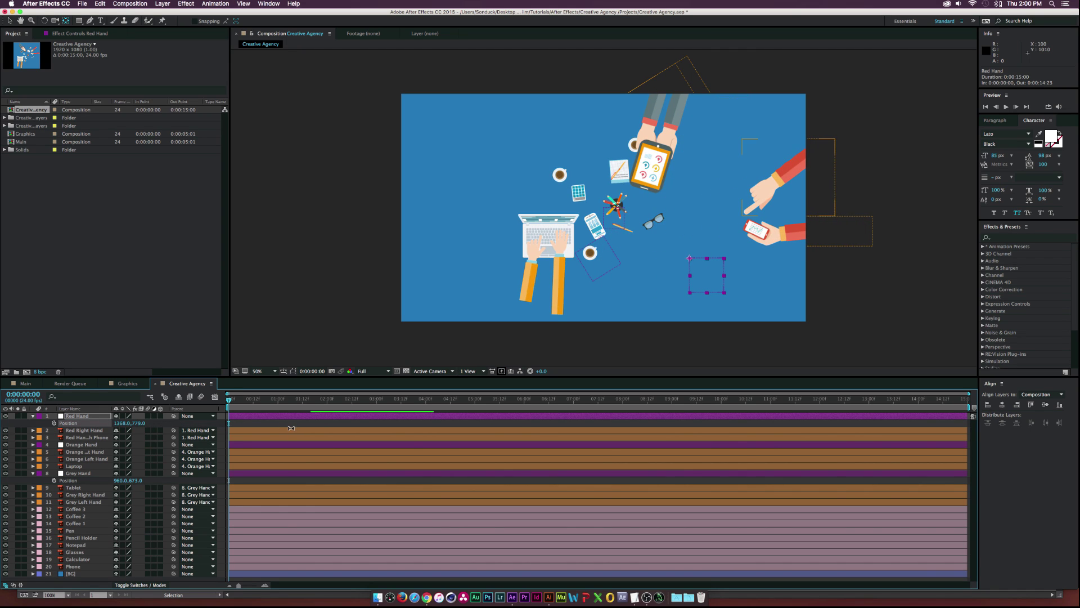
{"action": "left_click_drag", "start_coordinate": [81, 488], "coordinate": [78, 508]}
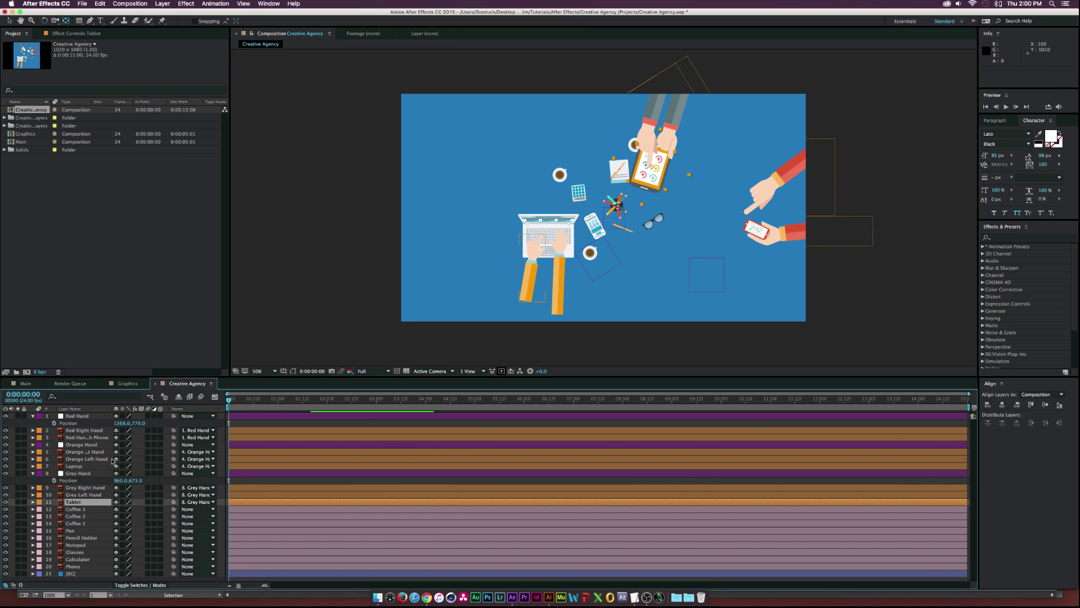
- Enlarge the Orange Hand group's laptop and hands and shift its position
{"action": "left_click", "coordinate": [75, 444]}
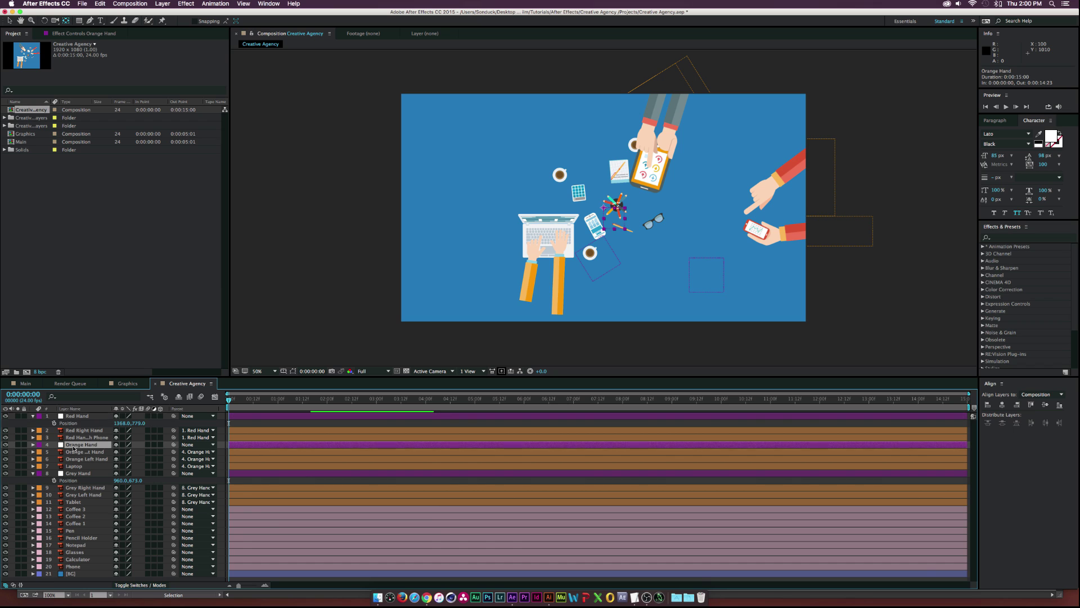
{"action": "key", "text": "s"}
{"action": "mouse_move", "coordinate": [131, 453]}
{"action": "left_mouse_down"}
{"action": "mouse_move", "coordinate": [371, 457]}
{"action": "mouse_move", "coordinate": [147, 451]}
{"action": "left_mouse_up"}
{"action": "key", "text": "p"}
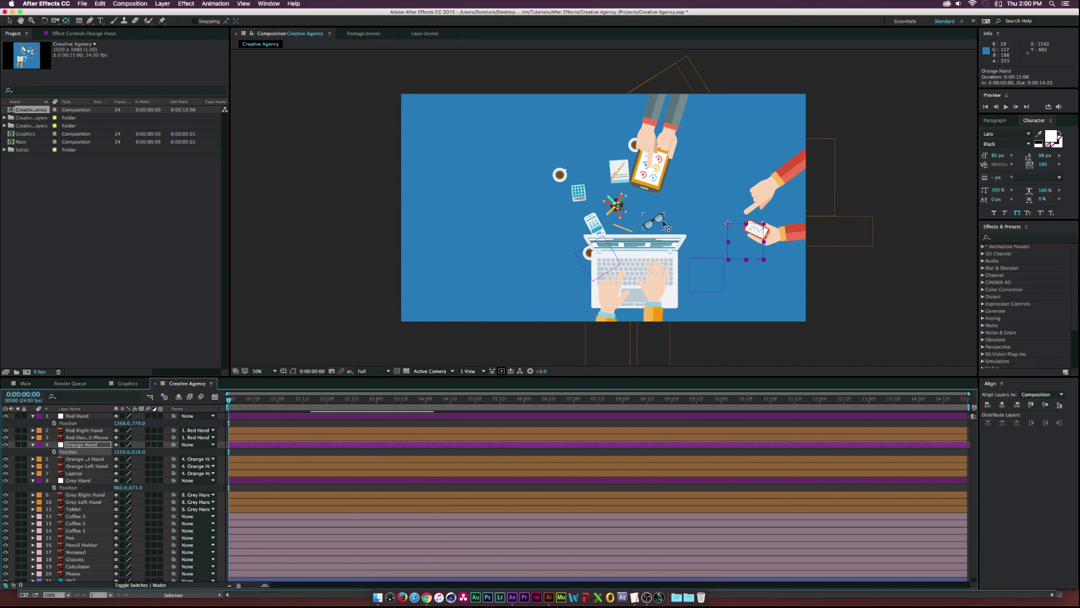
- Reposition the laptop-and-orange-hands group, move the red hands up-right, and the grey hands upward
{"action": "left_click_drag", "start_coordinate": [728, 224], "coordinate": [631, 280]}
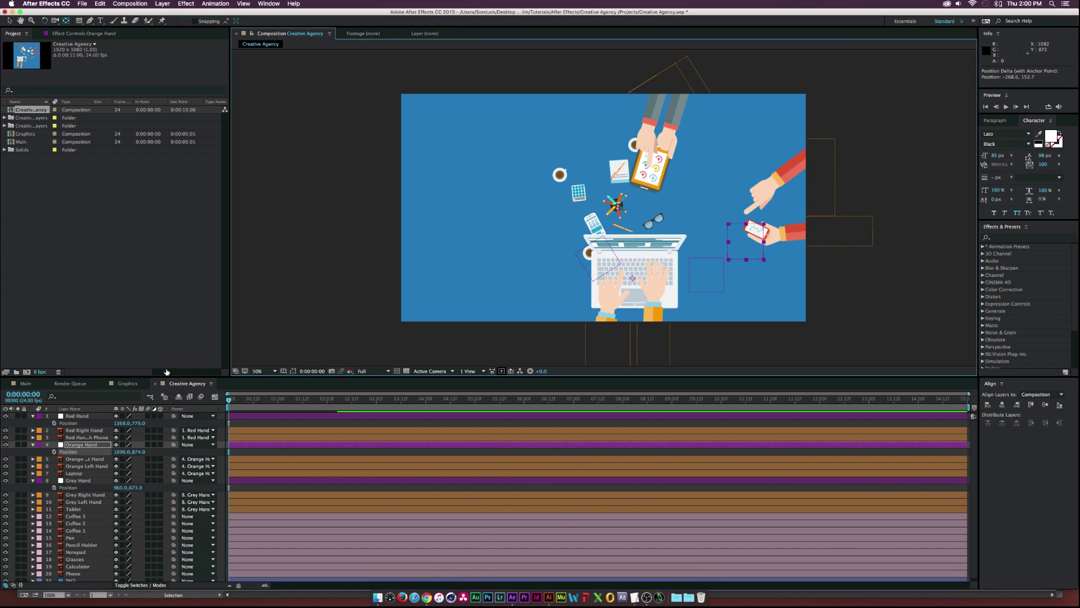
{"action": "left_click", "coordinate": [90, 416]}
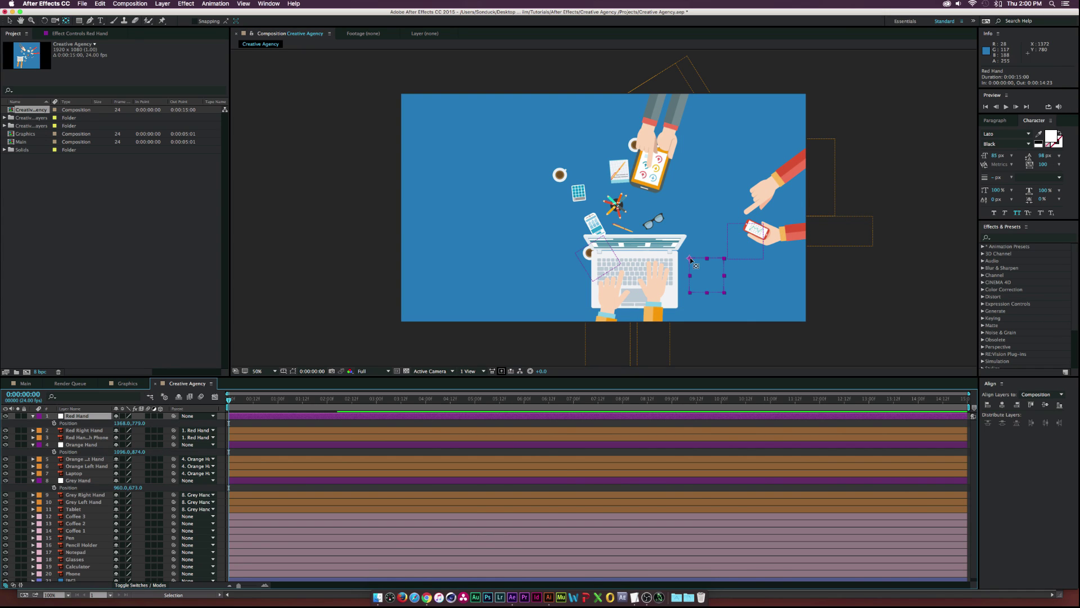
{"action": "left_click_drag", "start_coordinate": [691, 259], "coordinate": [764, 210]}
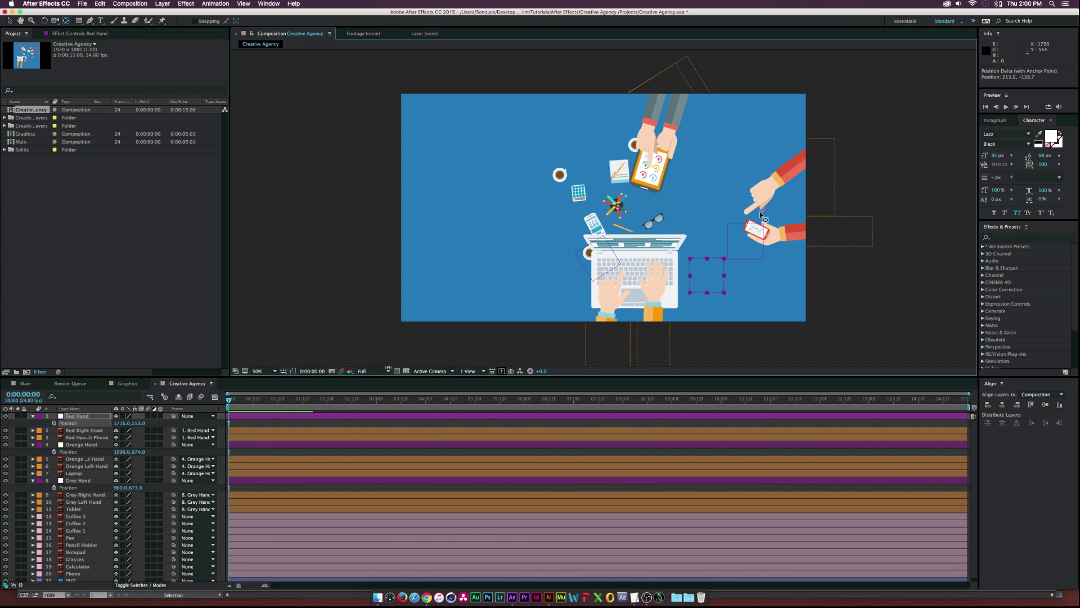
{"action": "left_click", "coordinate": [78, 480]}
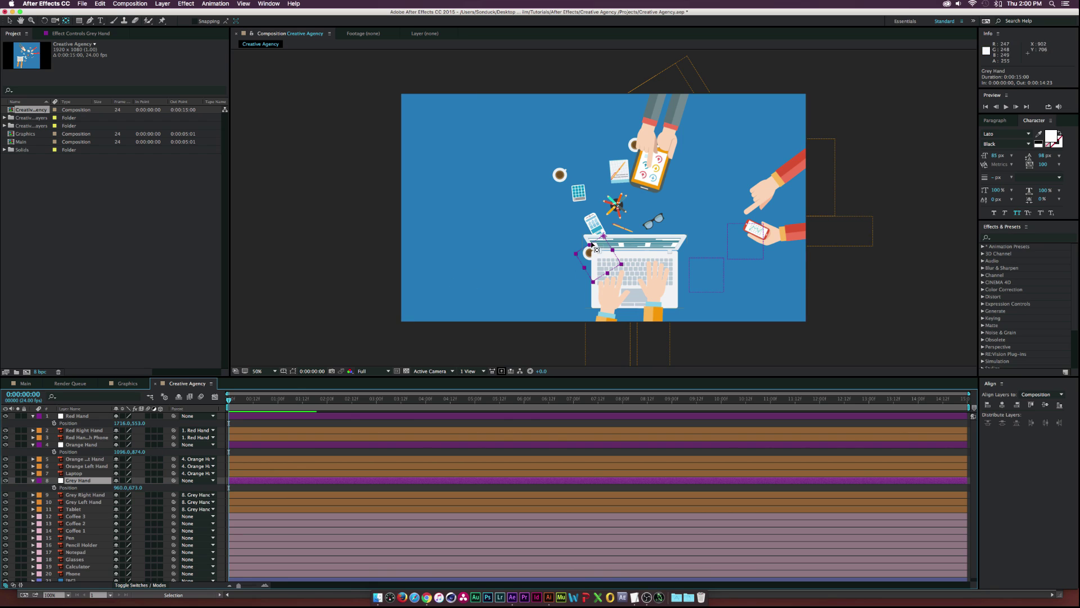
{"action": "left_click_drag", "start_coordinate": [604, 237], "coordinate": [660, 142]}
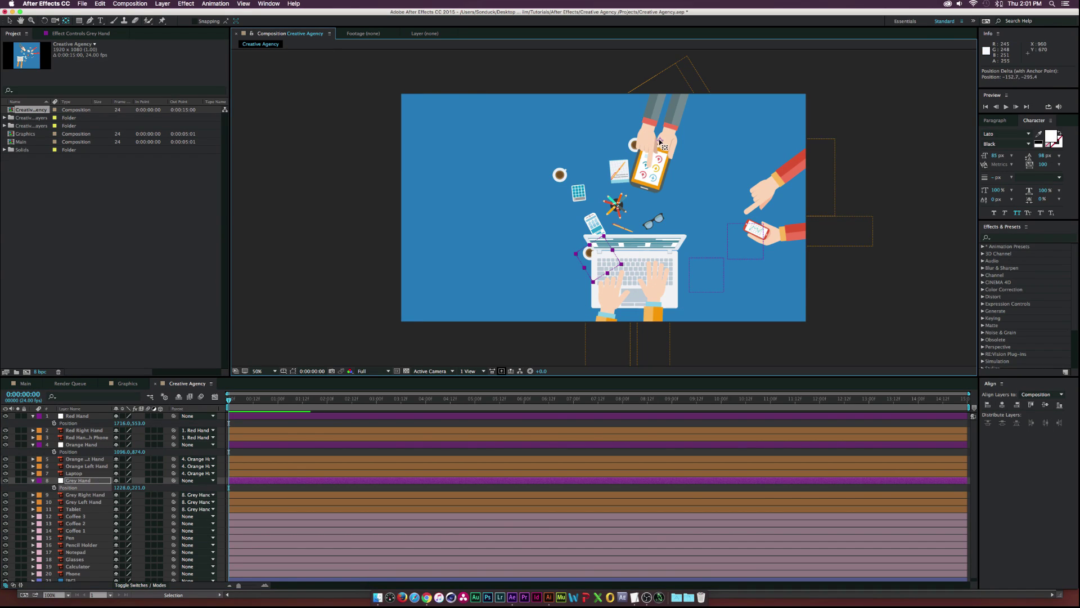
- Shift the red hands slightly left at 206% scale and rotate the grey hands by 27°
{"action": "left_click", "coordinate": [79, 445]}
{"action": "left_click", "coordinate": [77, 416]}
{"action": "left_click_drag", "start_coordinate": [123, 423], "coordinate": [144, 427]}
{"action": "key", "text": "s"}
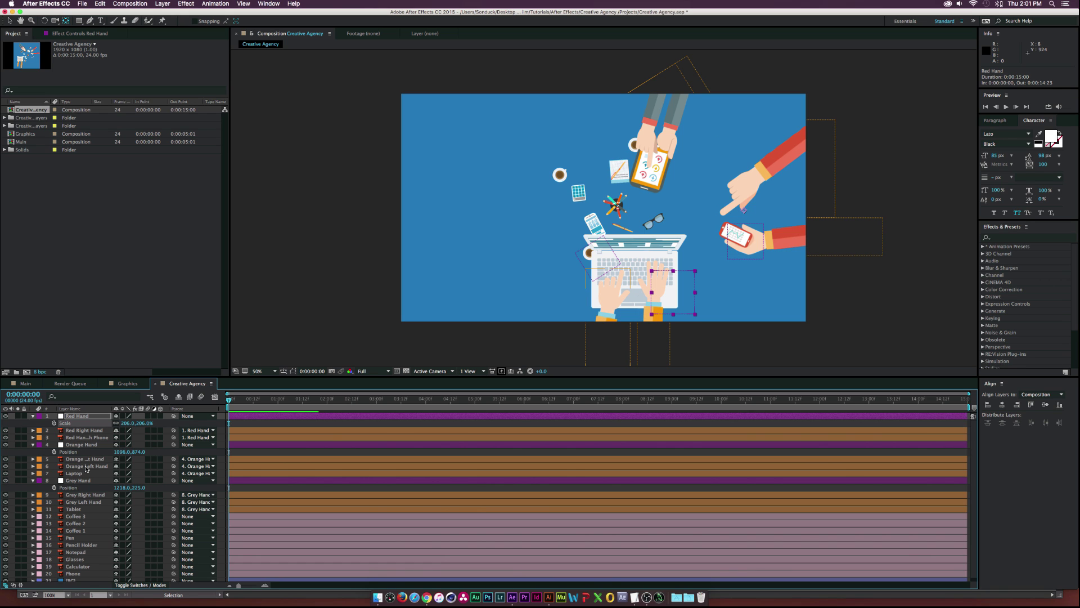
{"action": "left_click", "coordinate": [74, 480]}
{"action": "key", "text": "r"}
{"action": "left_click_drag", "start_coordinate": [130, 487], "coordinate": [113, 487]}
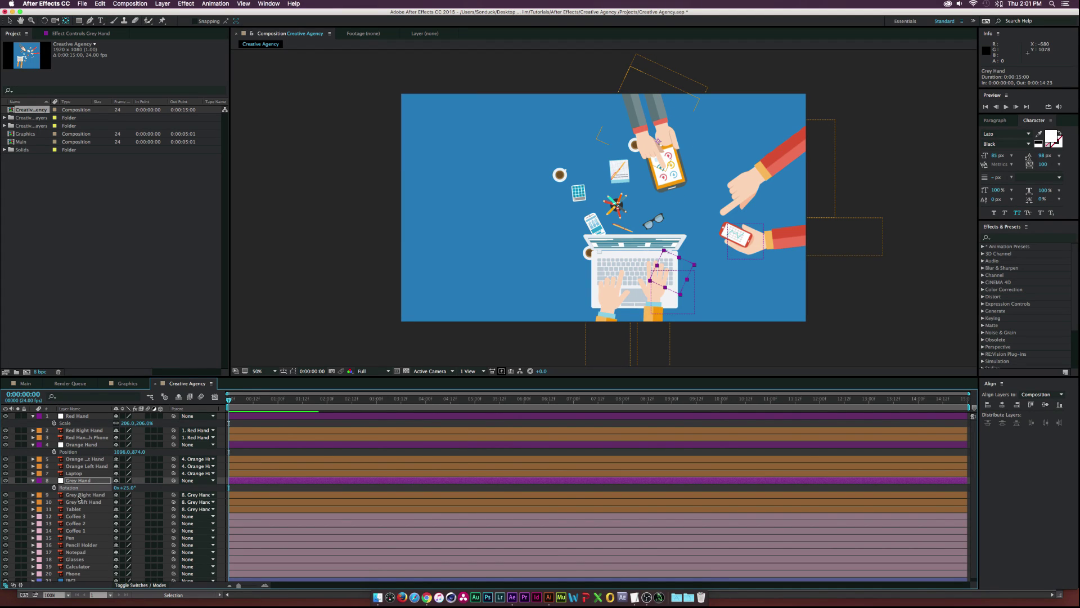
- Move Coffee 2 to the right of the tablet and Coffee 1 below right of the laptop
{"action": "left_click", "coordinate": [73, 516]}
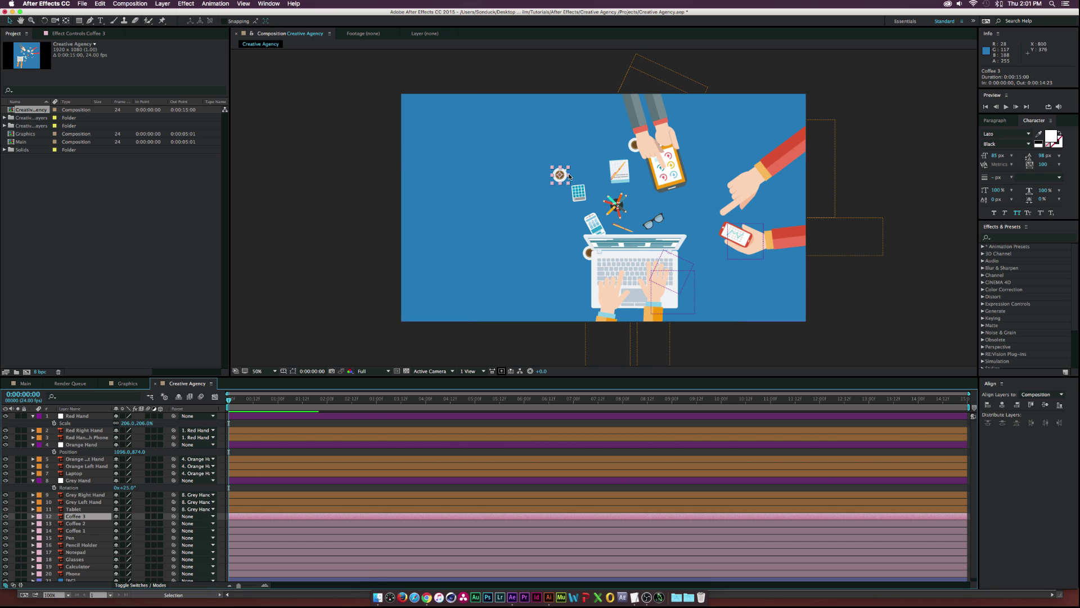
{"action": "left_click_drag", "start_coordinate": [574, 181], "coordinate": [529, 181]}
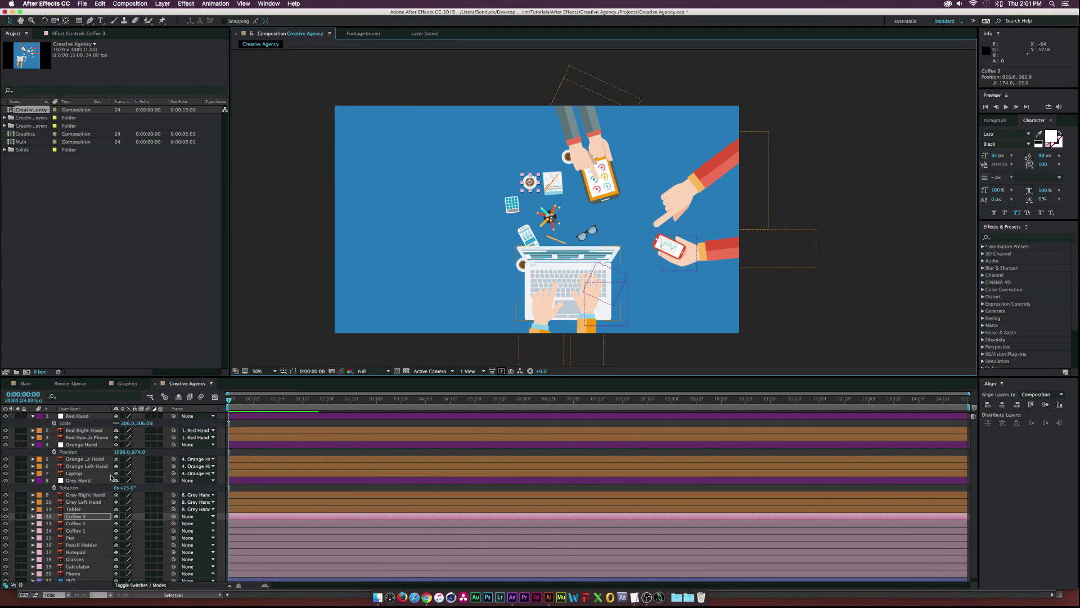
{"action": "key", "text": "super+Down"}
{"action": "left_click_drag", "start_coordinate": [569, 158], "coordinate": [639, 174]}
{"action": "key", "text": "super+Down"}
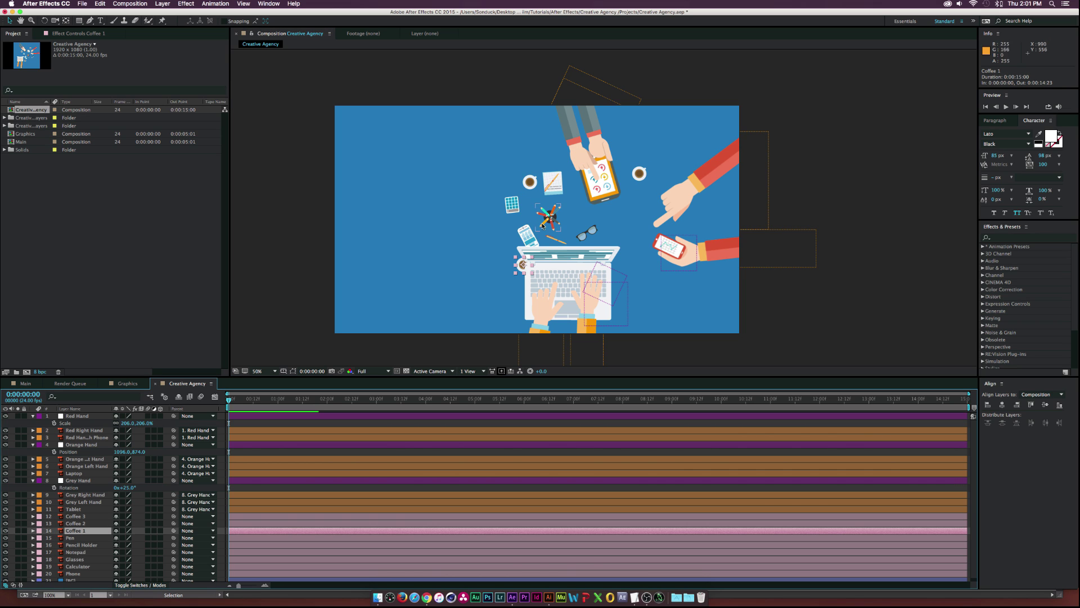
{"action": "left_click_drag", "start_coordinate": [526, 263], "coordinate": [647, 285]}
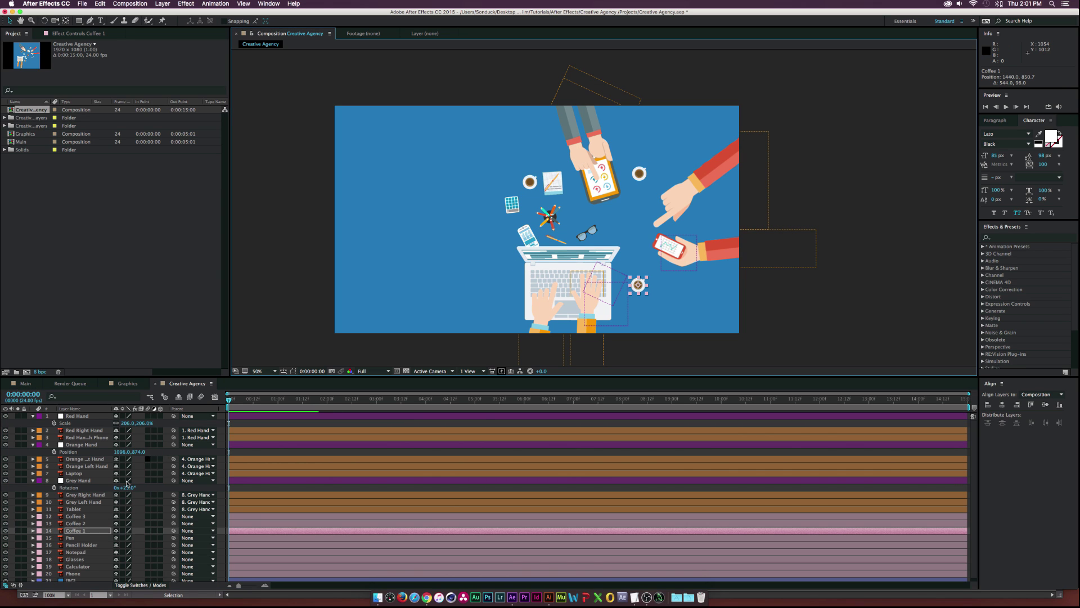
- Scale the nine desk items from Coffee 3 through Phone together to 158%
{"action": "left_click", "coordinate": [86, 517]}
{"action": "left_click", "coordinate": [73, 574], "text": "shift"}
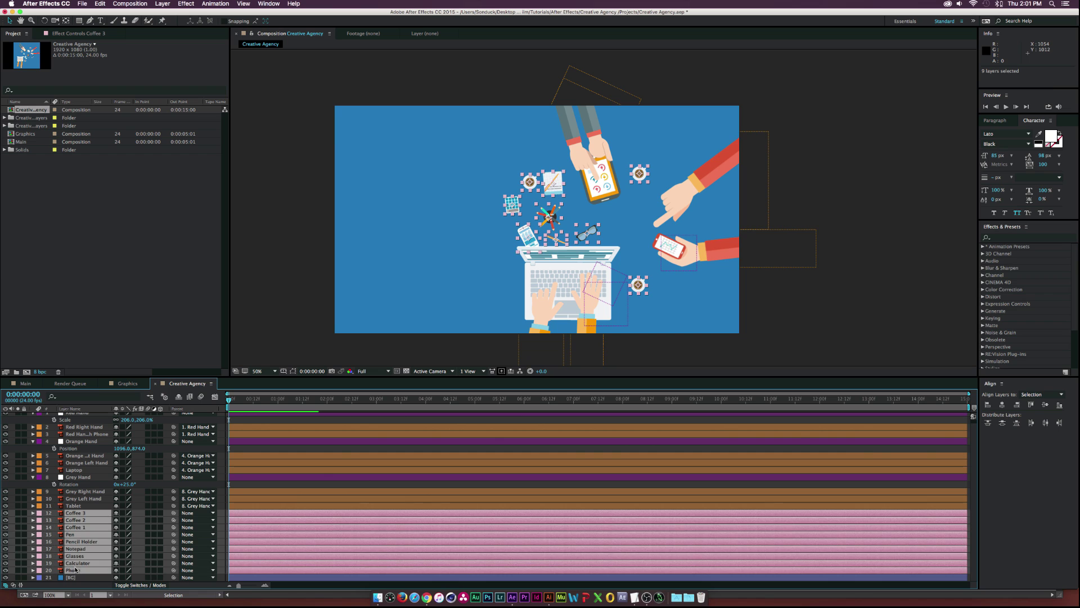
{"action": "key", "text": "s"}
{"action": "left_click_drag", "start_coordinate": [128, 519], "coordinate": [150, 519]}
{"action": "key", "text": "alt+shift+s"}
{"action": "left_click", "coordinate": [78, 477]}
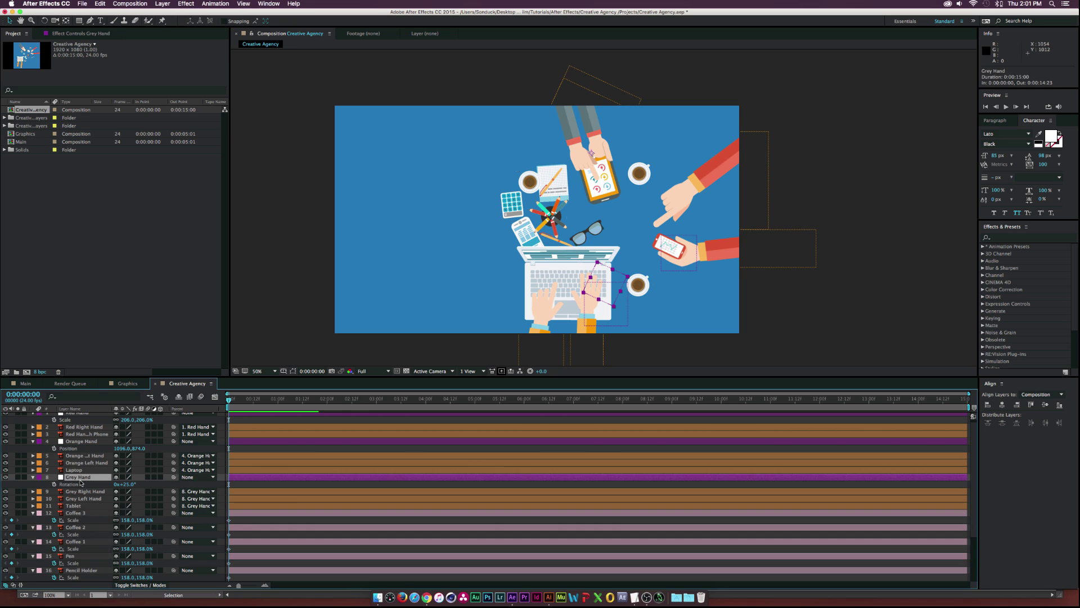
- Undo the accidental scale keyframes and reselect the desk item layers
{"action": "key", "text": "super+z"}
{"action": "scroll", "coordinate": [79, 523], "scroll_direction": "down", "scroll_amount": 3}
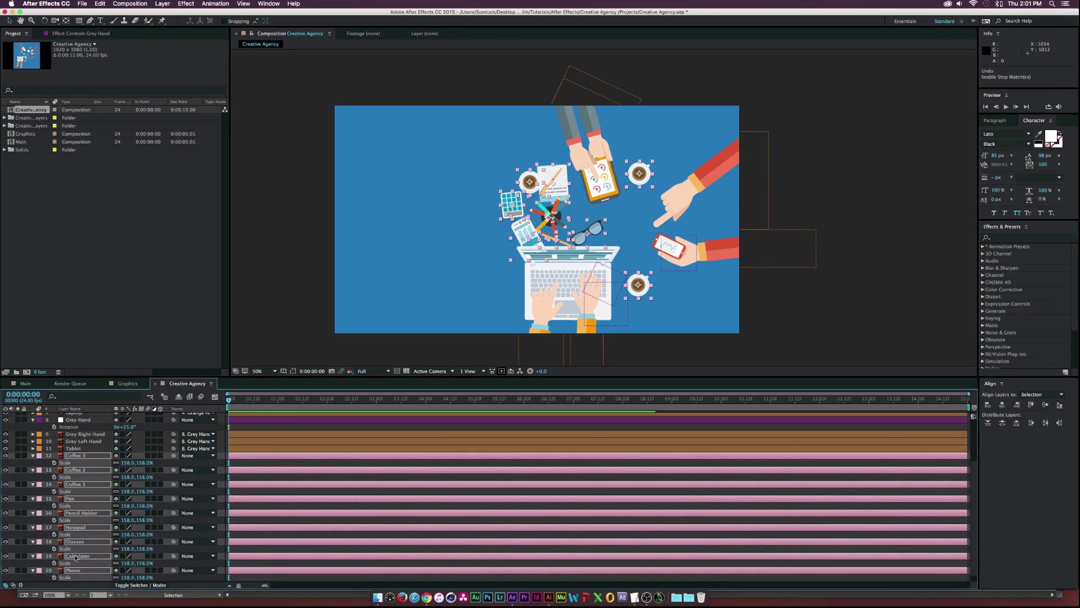
{"action": "left_click", "coordinate": [76, 545]}
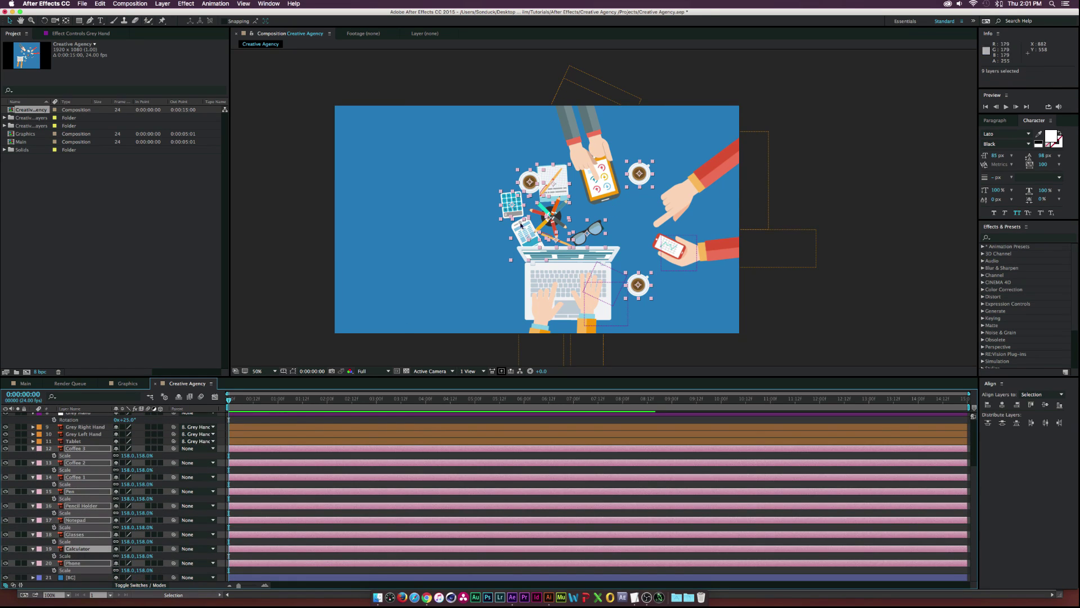
{"action": "left_click", "coordinate": [90, 441]}
- Move the pen beside the phone and nudge the Coffee 1 cup down and right
{"action": "left_click", "coordinate": [71, 492]}
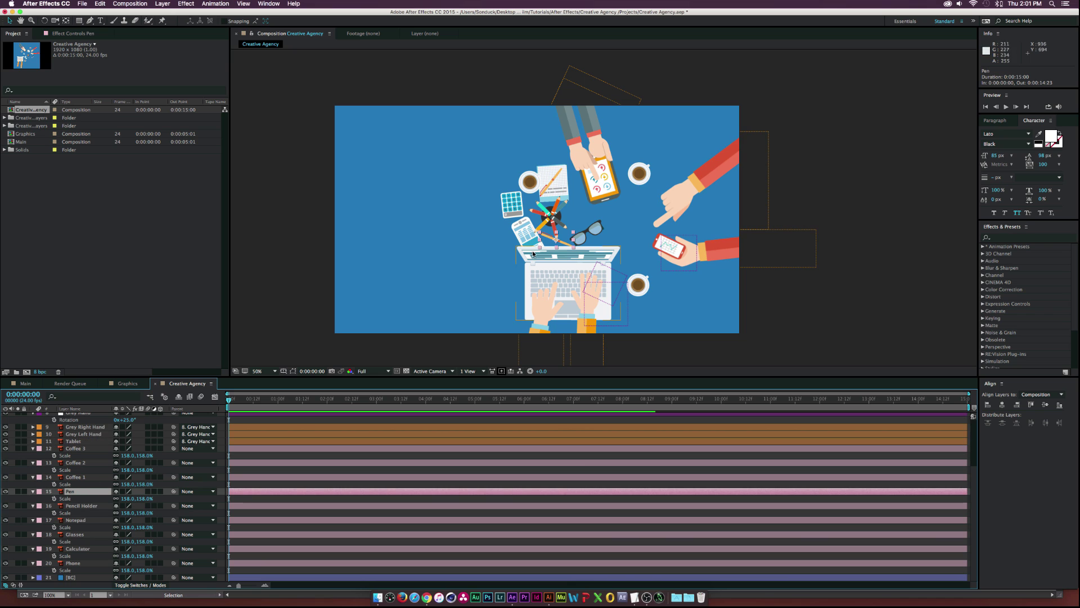
{"action": "left_click_drag", "start_coordinate": [560, 247], "coordinate": [651, 276]}
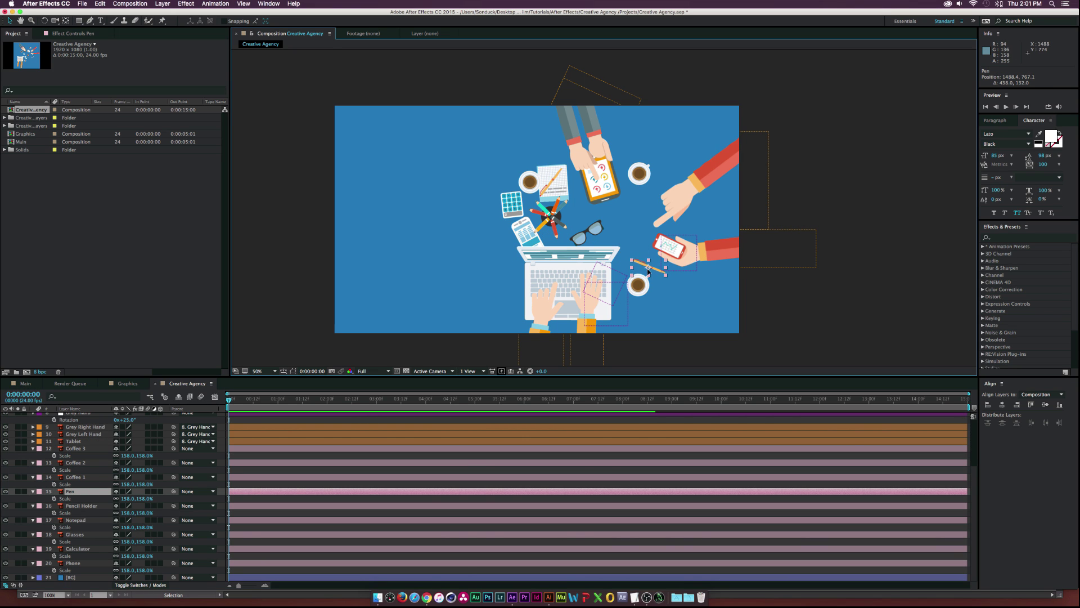
{"action": "key", "text": "super+Up"}
{"action": "key", "text": "shift+Down"}
{"action": "key", "text": "shift+Down"}
{"action": "key", "text": "shift+Right"}
{"action": "key", "text": "shift+Down"}
{"action": "key", "text": "Down"}
{"action": "key", "text": "Down"}
{"action": "key", "text": "Down"}
{"action": "key", "text": "Right"}
{"action": "key", "text": "Right"}
{"action": "key", "text": "Right"}
- Move the glasses beside the lower coffee cup, pencil holder right, and notepad lower
{"action": "left_click", "coordinate": [650, 275]}
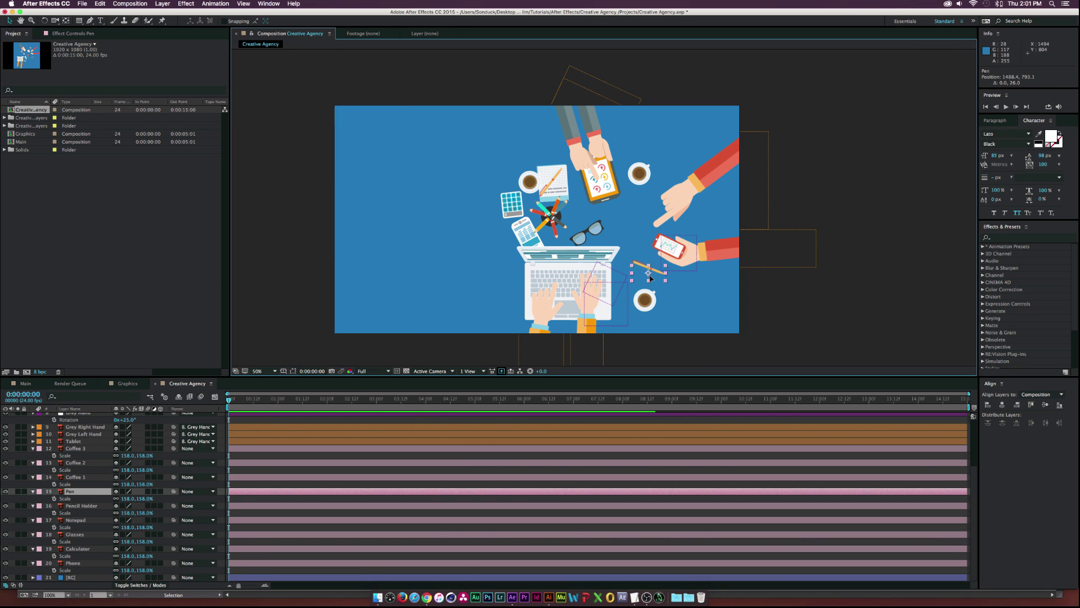
{"action": "left_click_drag", "start_coordinate": [585, 223], "coordinate": [685, 296]}
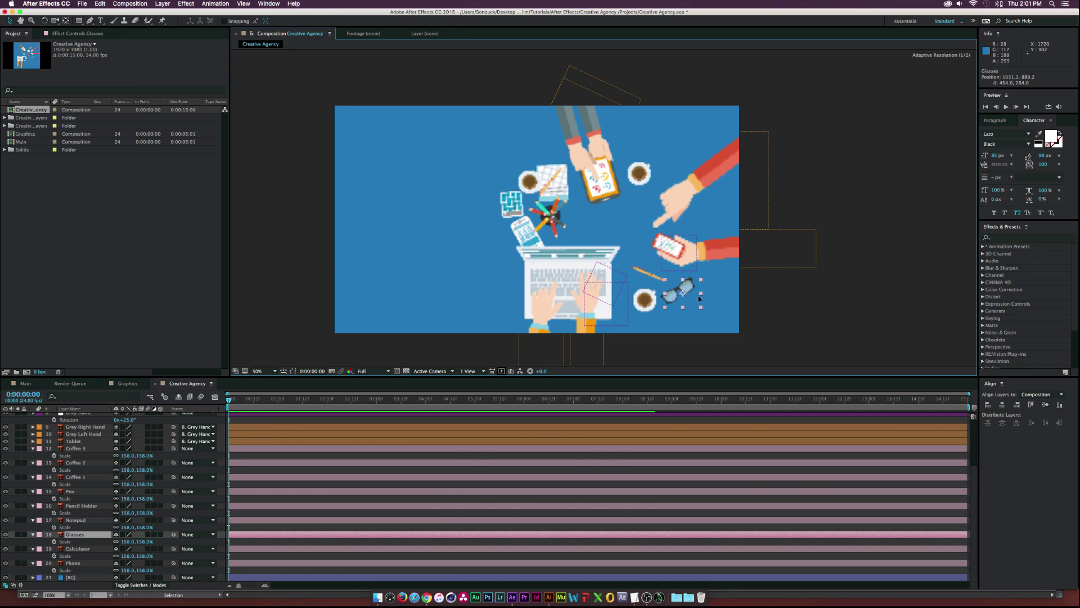
{"action": "left_click_drag", "start_coordinate": [559, 219], "coordinate": [628, 224]}
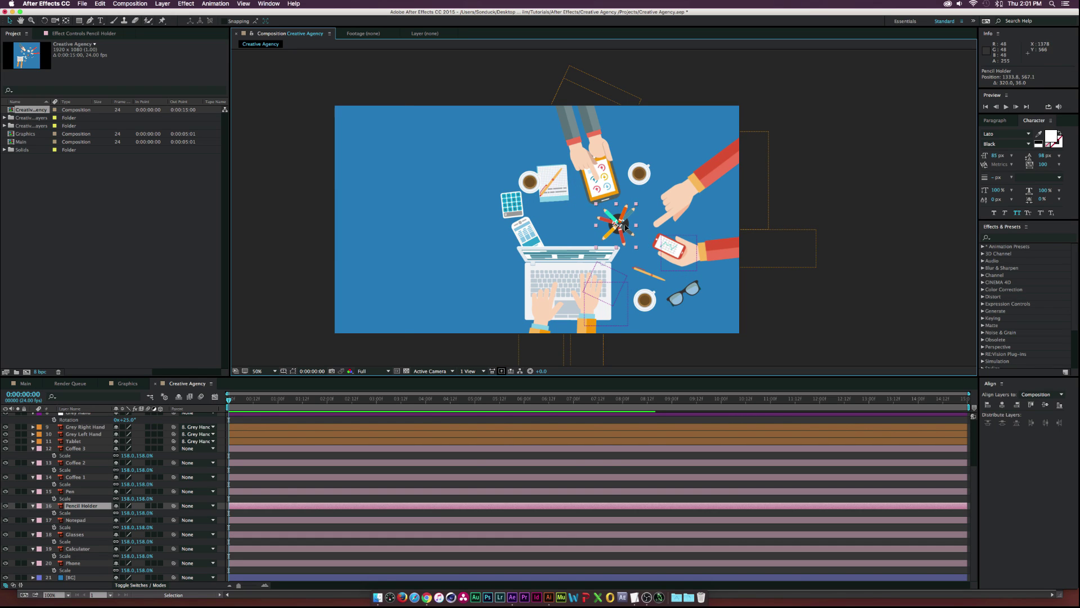
{"action": "mouse_move", "coordinate": [563, 189]}
{"action": "left_mouse_down"}
{"action": "mouse_move", "coordinate": [578, 224]}
{"action": "mouse_move", "coordinate": [520, 234]}
{"action": "mouse_move", "coordinate": [631, 286]}
{"action": "mouse_move", "coordinate": [622, 270]}
{"action": "mouse_move", "coordinate": [664, 172]}
{"action": "mouse_move", "coordinate": [461, 257]}
{"action": "left_mouse_up"}
- Move the calculator to the top right and rotate it to -40°
{"action": "left_click_drag", "start_coordinate": [506, 210], "coordinate": [643, 144]}
{"action": "key", "text": "r"}
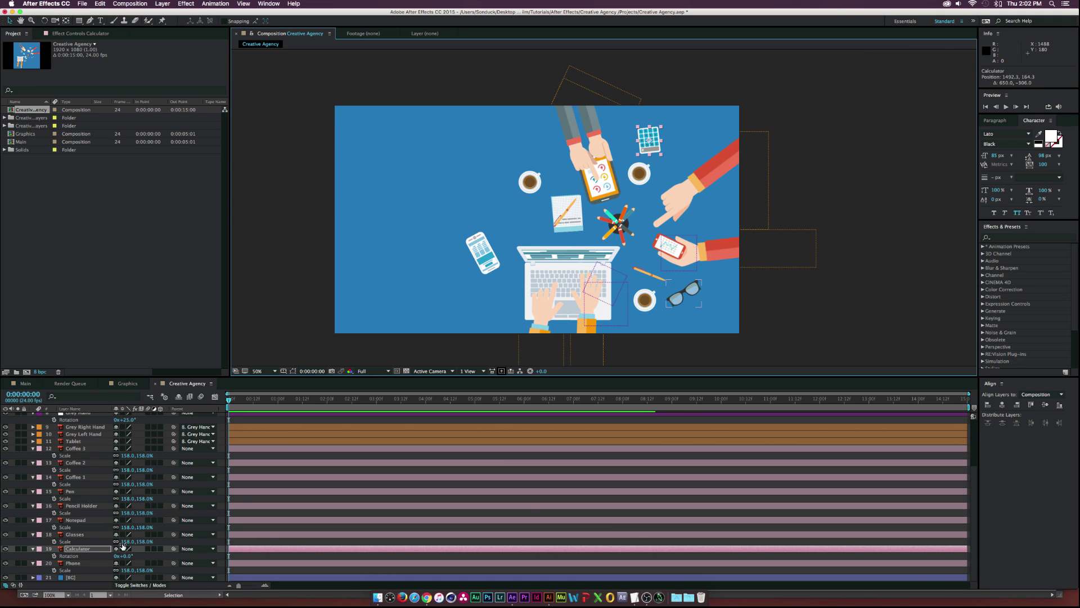
{"action": "left_click_drag", "start_coordinate": [127, 558], "coordinate": [104, 559]}
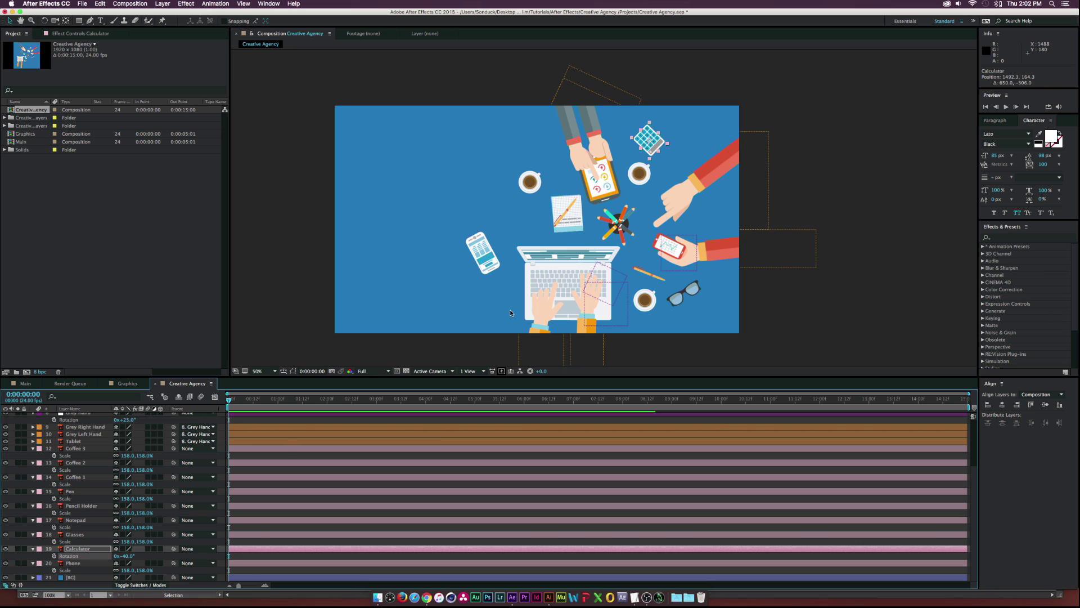
{"action": "left_click_drag", "start_coordinate": [655, 146], "coordinate": [663, 150]}
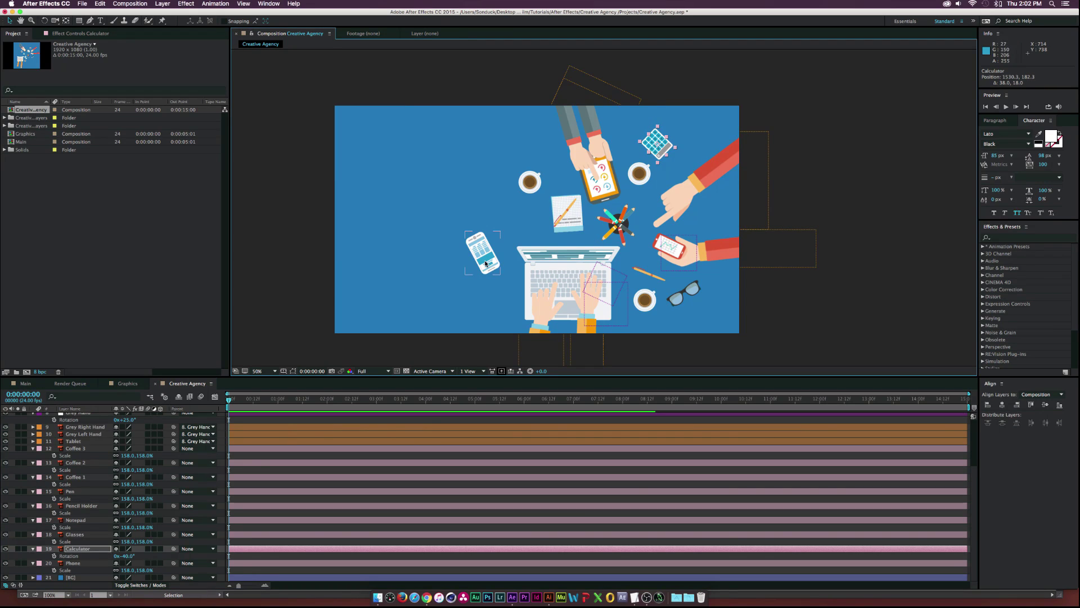
- Turn the phone 180° and move it down beside the laptop's lower left
{"action": "left_click", "coordinate": [79, 563]}
{"action": "key", "text": "r"}
{"action": "left_click", "coordinate": [127, 570]}
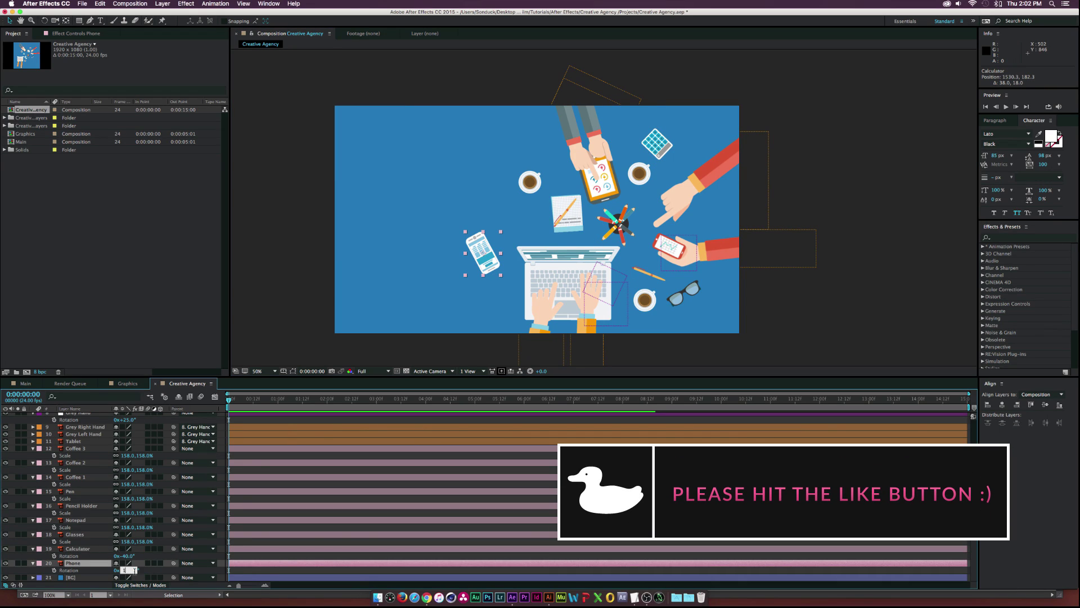
{"action": "key", "text": "Return"}
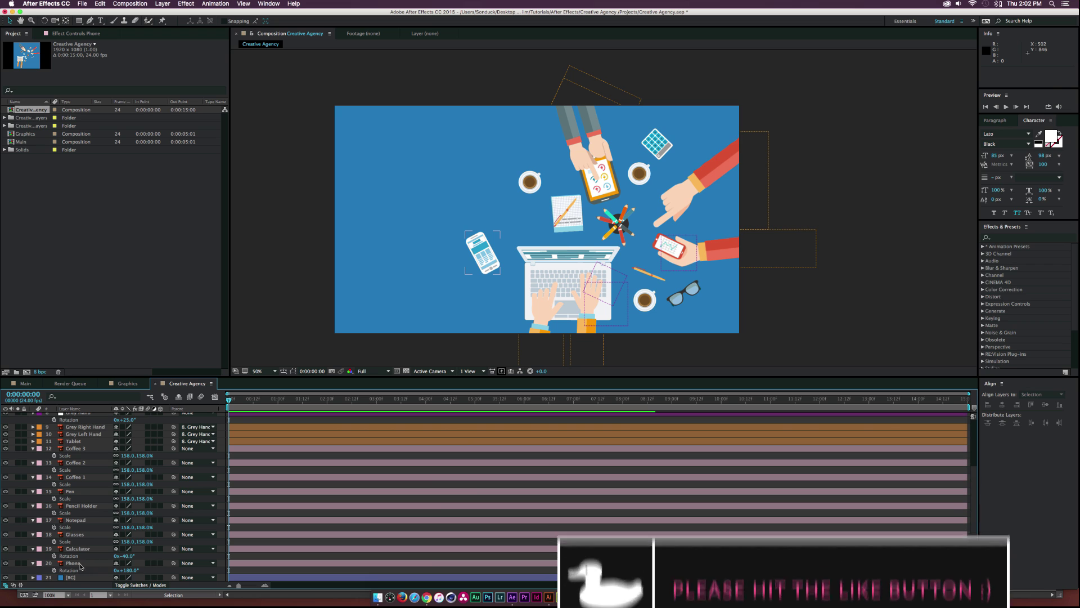
{"action": "left_click_drag", "start_coordinate": [478, 253], "coordinate": [502, 298]}
{"action": "left_click", "coordinate": [825, 307]}
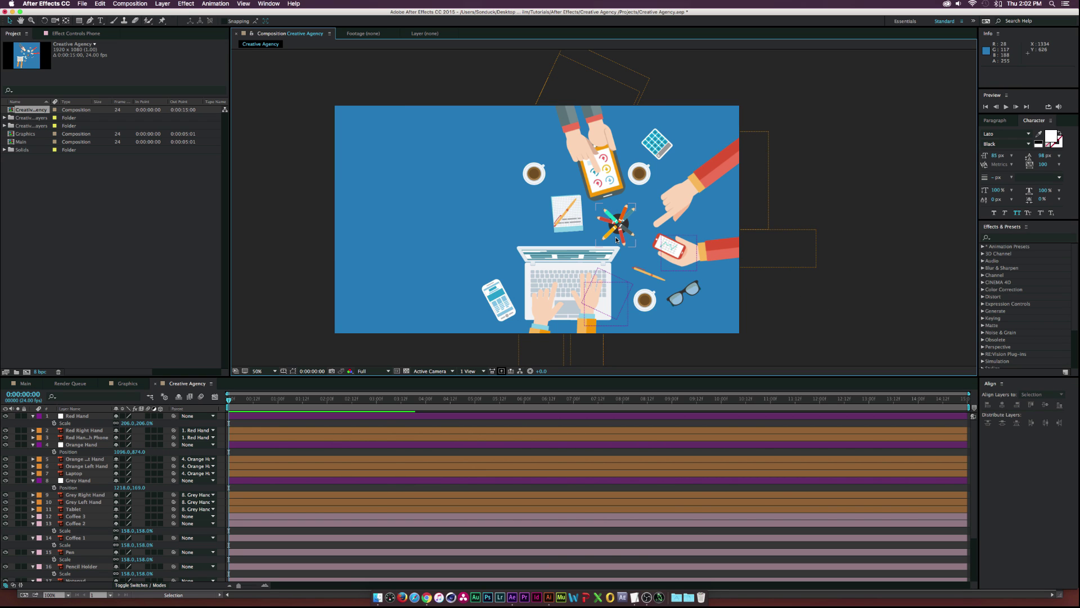
{"action": "left_click", "coordinate": [26, 384]}
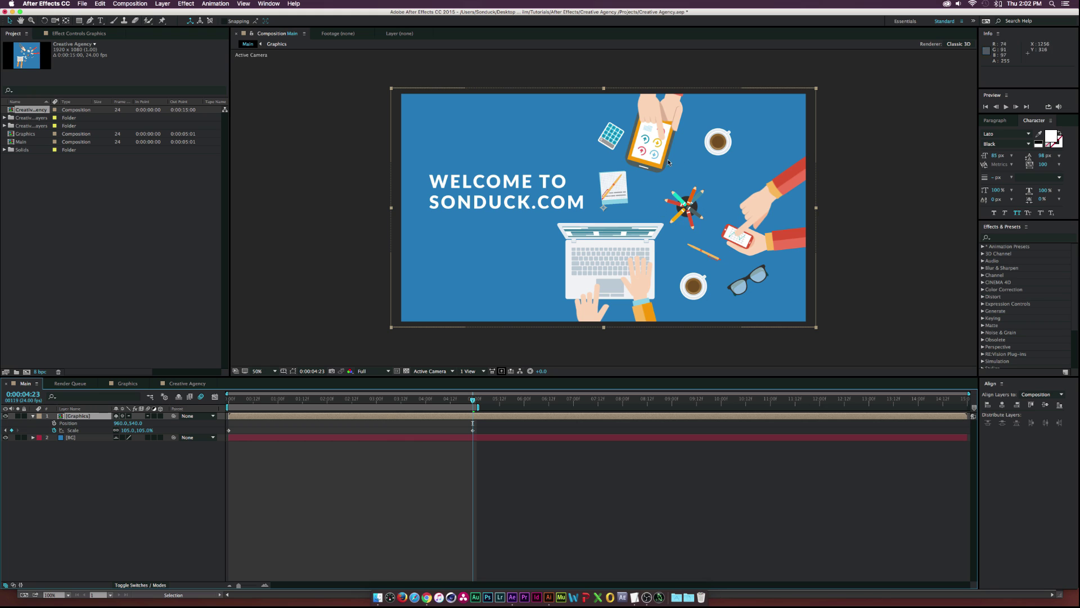
{"action": "left_click", "coordinate": [186, 384]}
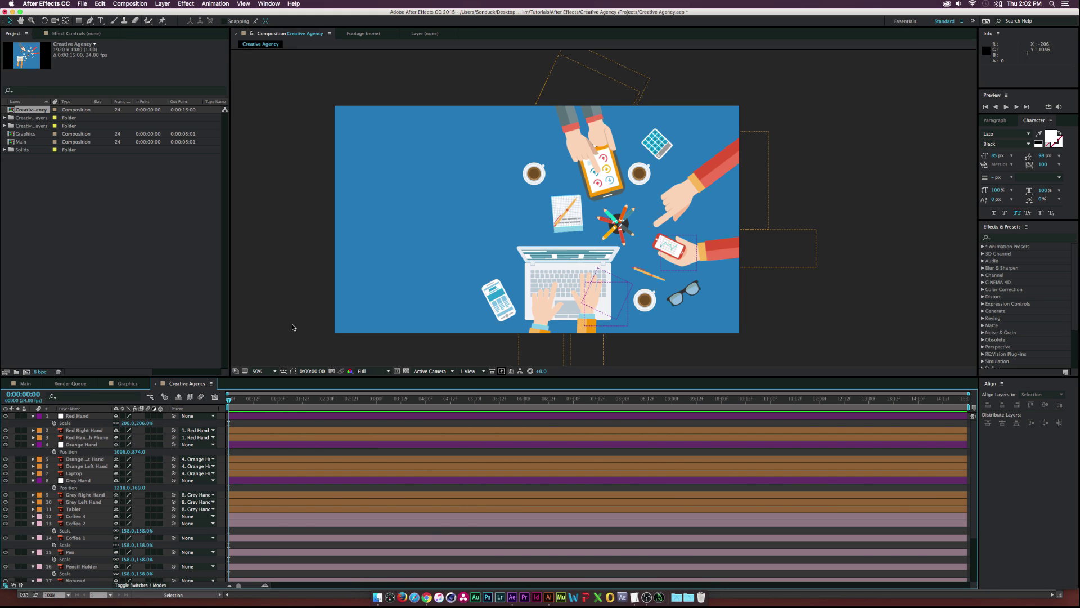
{"action": "key", "text": "u"}
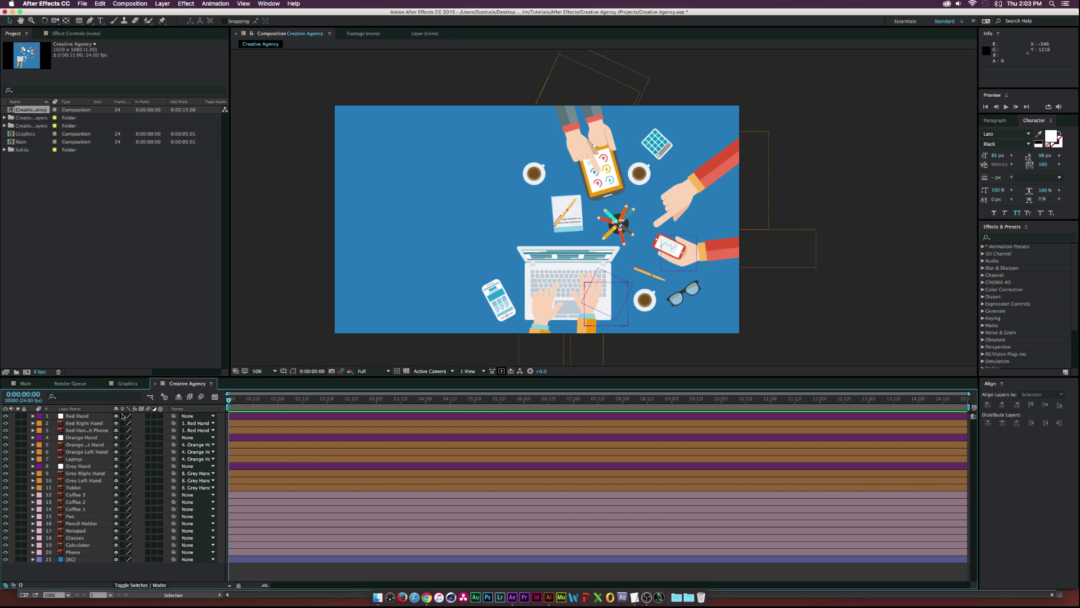
{"action": "left_click_drag", "start_coordinate": [121, 416], "coordinate": [123, 424]}
{"action": "left_click_drag", "start_coordinate": [123, 498], "coordinate": [125, 541]}
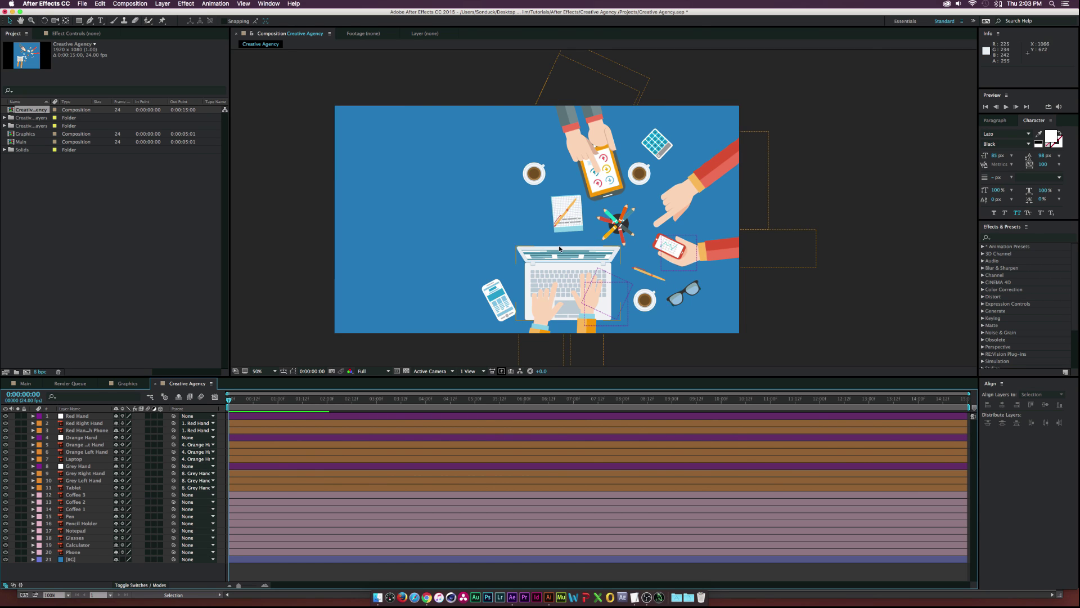
{"action": "key", "text": "period"}
{"action": "key", "text": "period"}
{"action": "left_click_drag", "start_coordinate": [387, 173], "coordinate": [444, 262]}
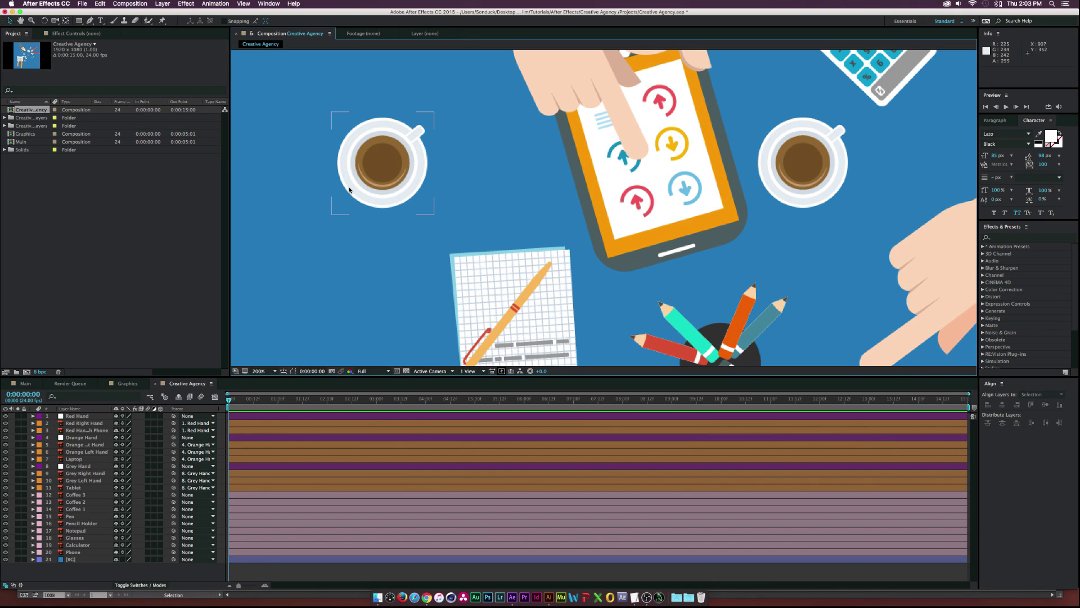
{"action": "key", "text": "super+z"}
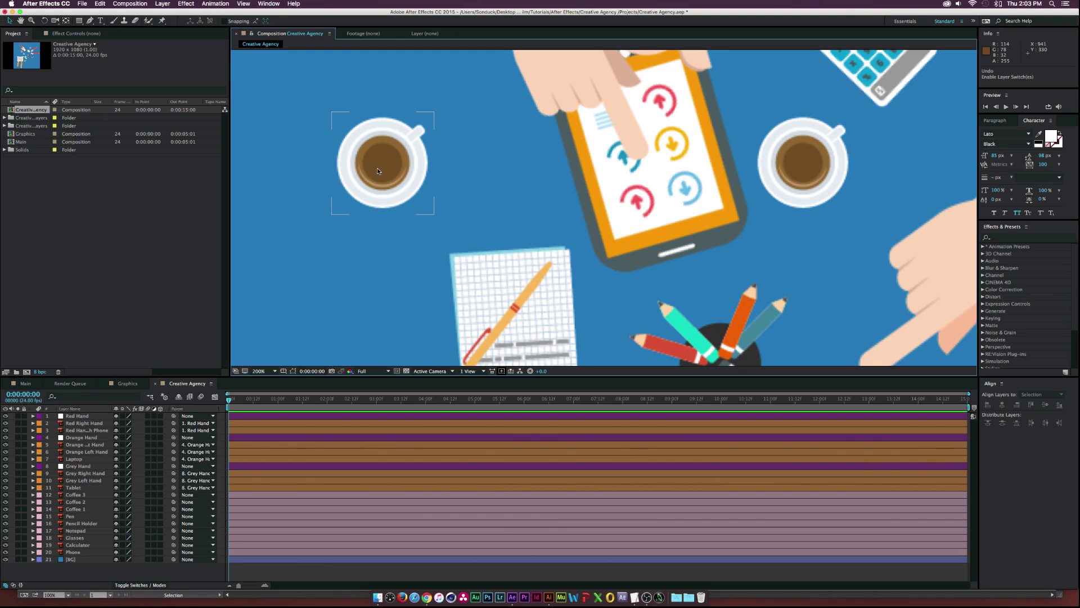
{"action": "key", "text": "super+shift+z"}
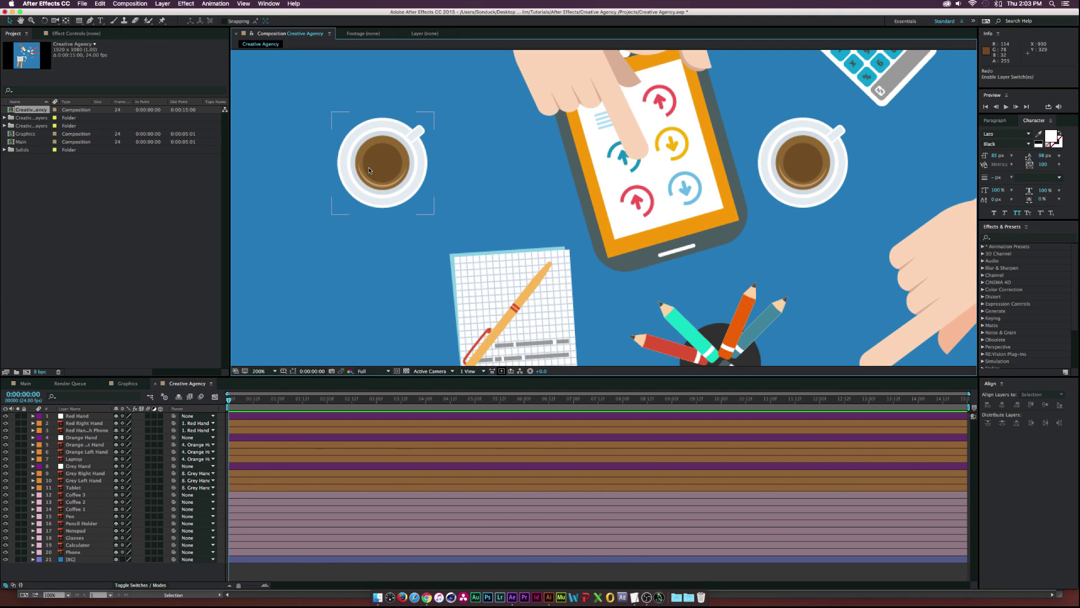
{"action": "key", "text": "comma"}
{"action": "key", "text": "comma"}
{"action": "key", "text": "comma"}
{"action": "left_click_drag", "start_coordinate": [547, 216], "coordinate": [489, 192]}
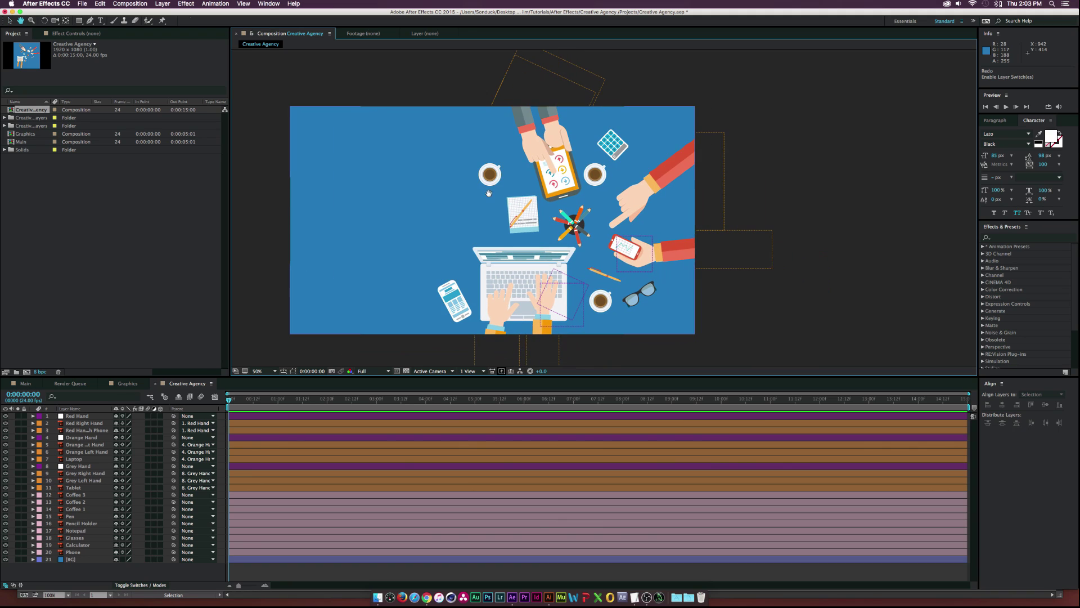
{"action": "key", "text": "v"}
- Identify and select the Grey Right Hand layer, then pick the Puppet Pin tool
{"action": "left_click", "coordinate": [87, 430]}
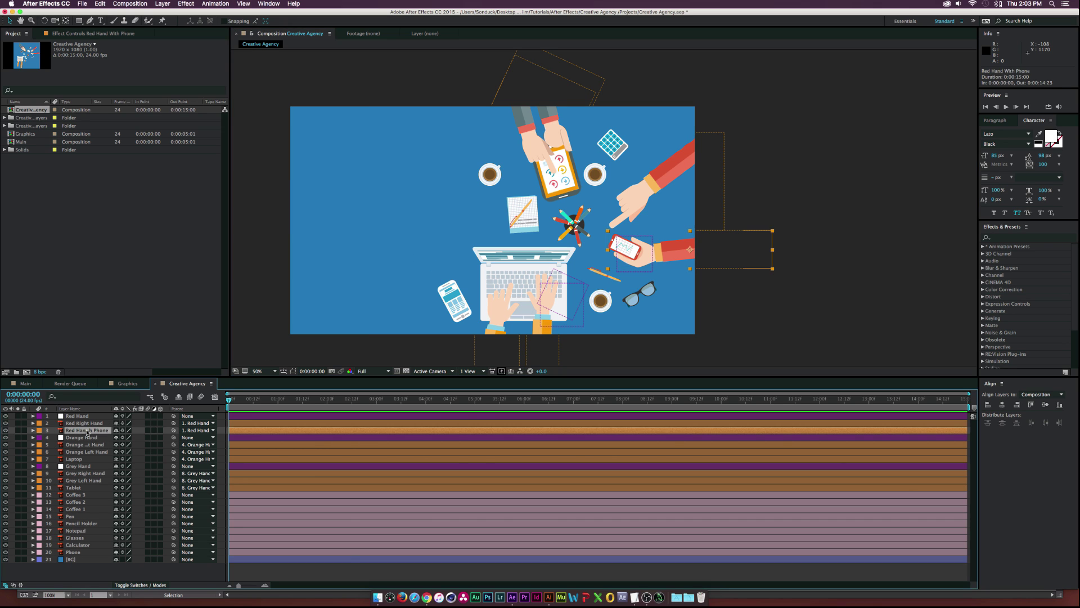
{"action": "left_click", "coordinate": [80, 473]}
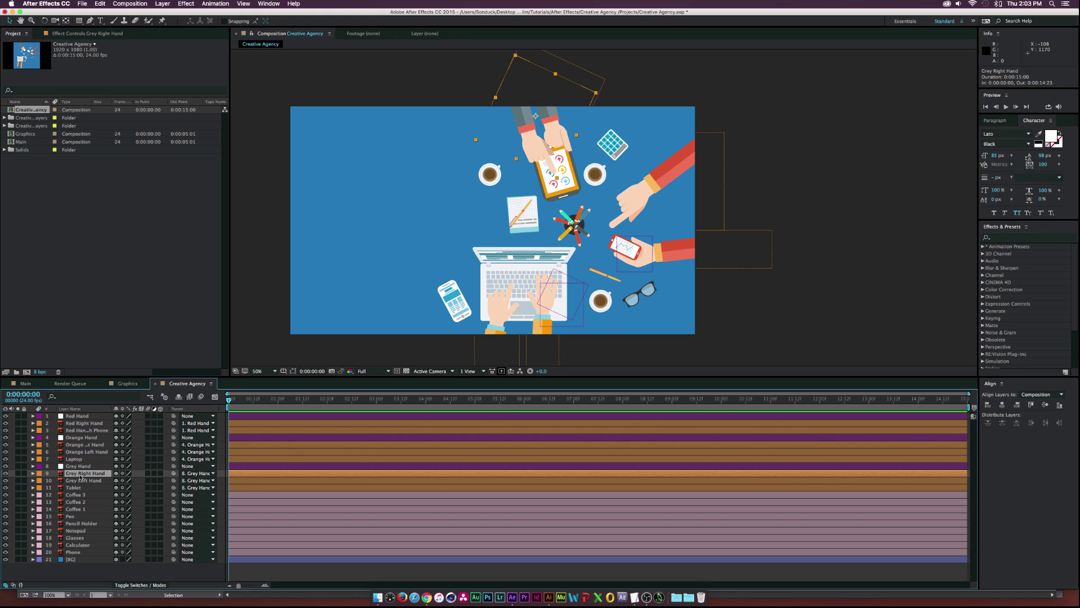
{"action": "left_click", "coordinate": [5, 473]}
{"action": "left_click", "coordinate": [5, 473]}
{"action": "left_click", "coordinate": [162, 20]}
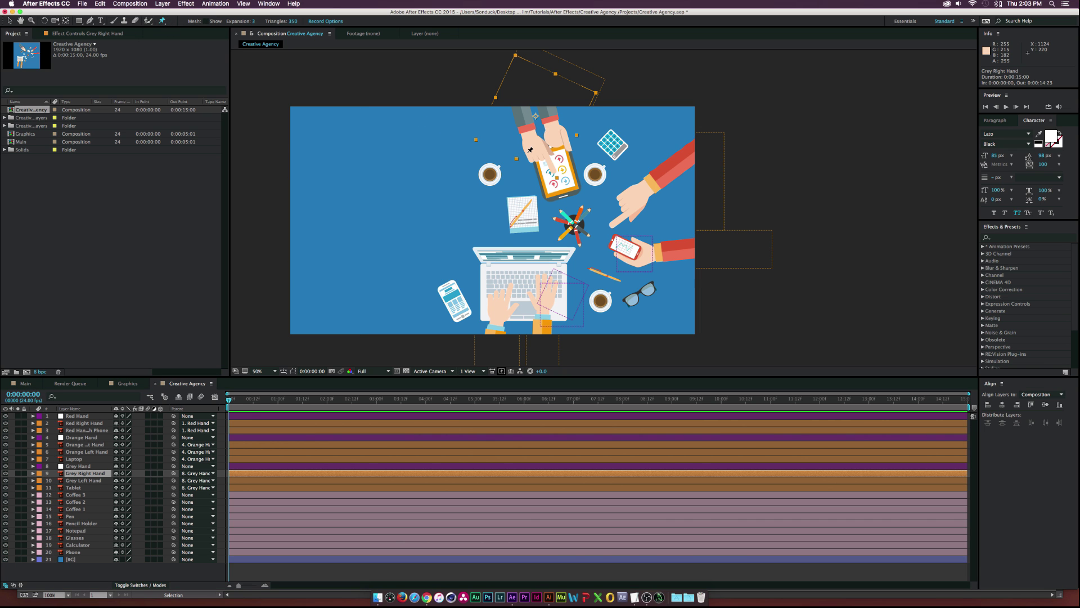
- Zoom in on the grey hands and tablet and switch off the layer's Continuously Rasterize
{"action": "key", "text": "period"}
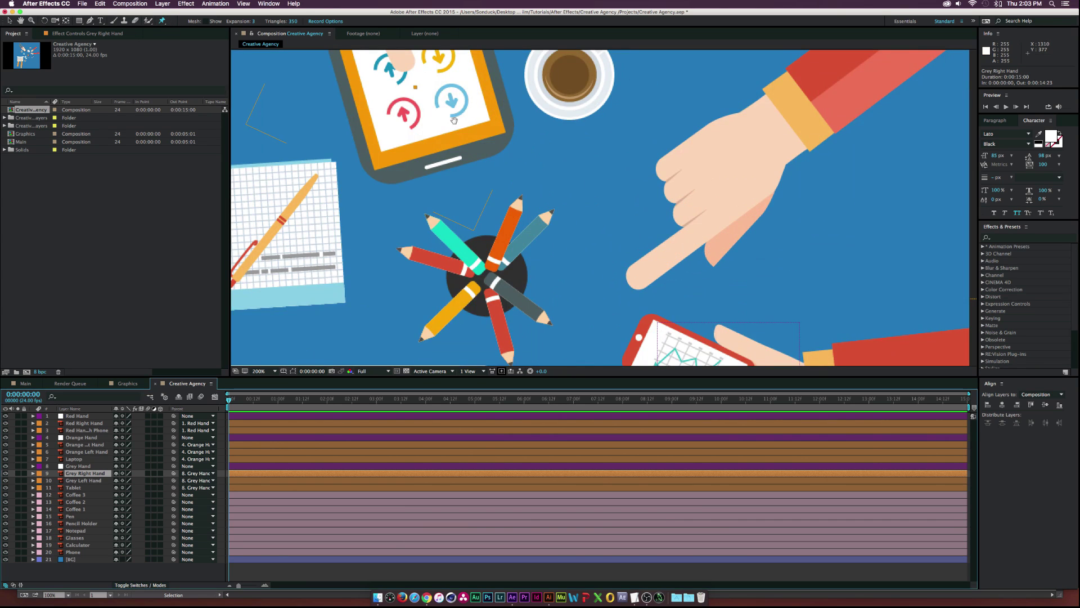
{"action": "left_click_drag", "start_coordinate": [454, 120], "coordinate": [595, 271]}
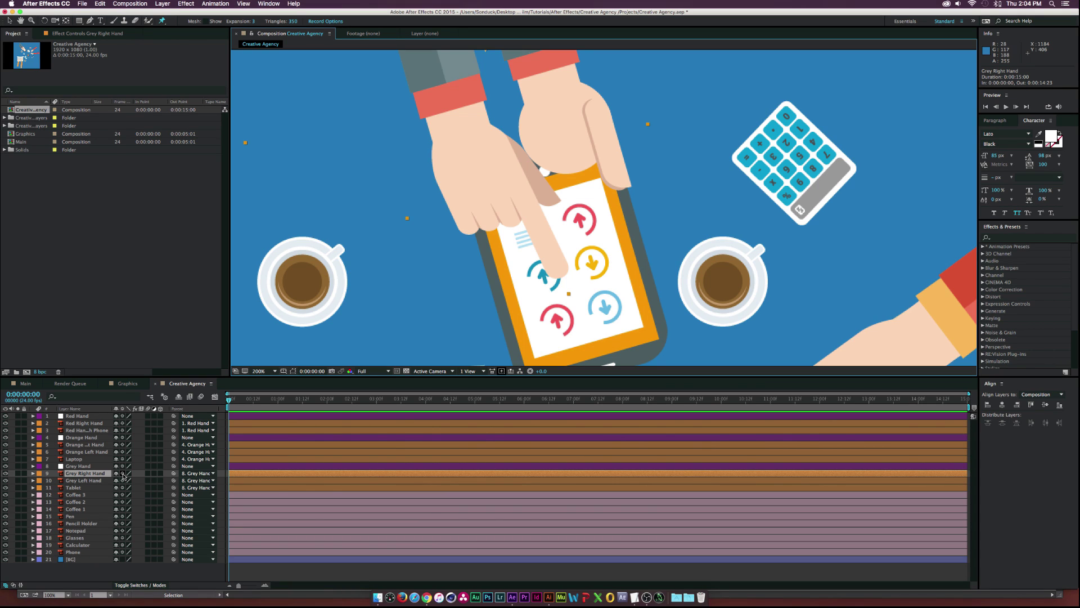
{"action": "left_click", "coordinate": [123, 474]}
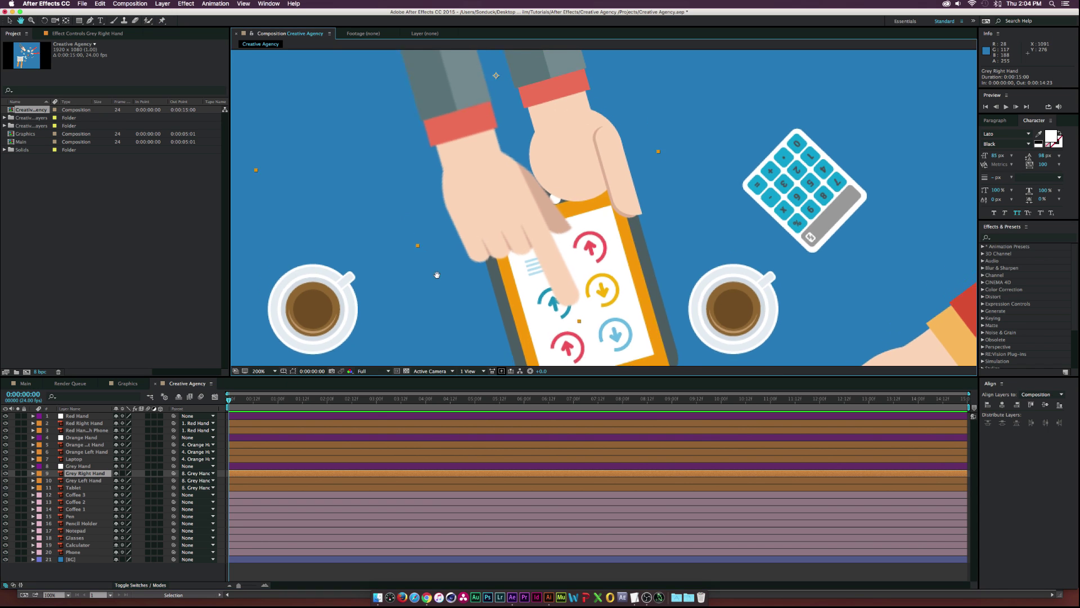
{"action": "scroll", "coordinate": [462, 186], "scroll_direction": "up", "scroll_amount": 3}
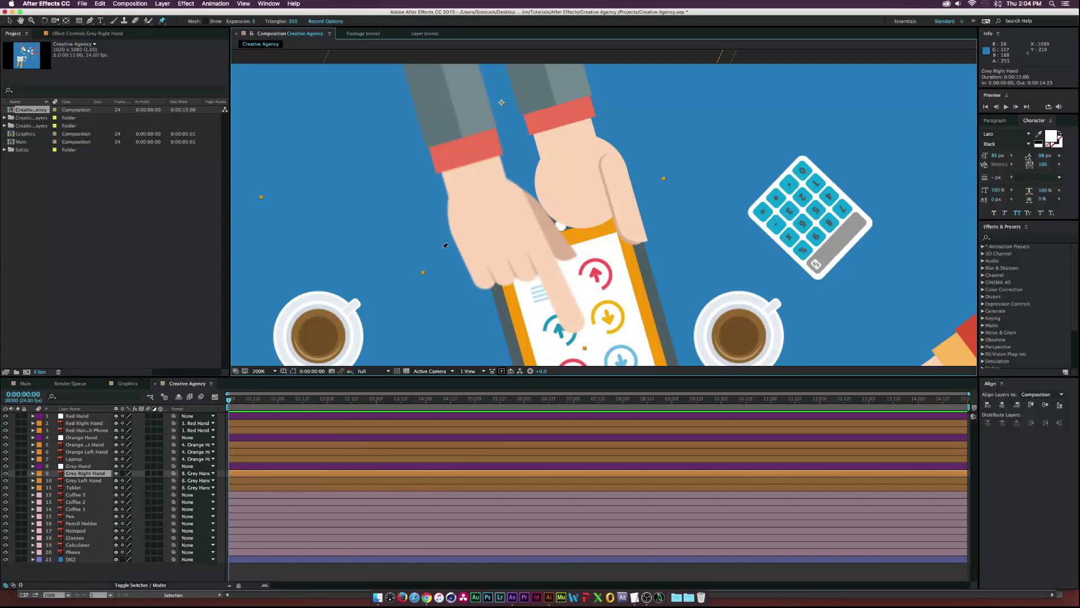
- Place three puppet pins on the grey hand's wrist and reveal Puppet Pin 3 under Deform
{"action": "left_click", "coordinate": [456, 186]}
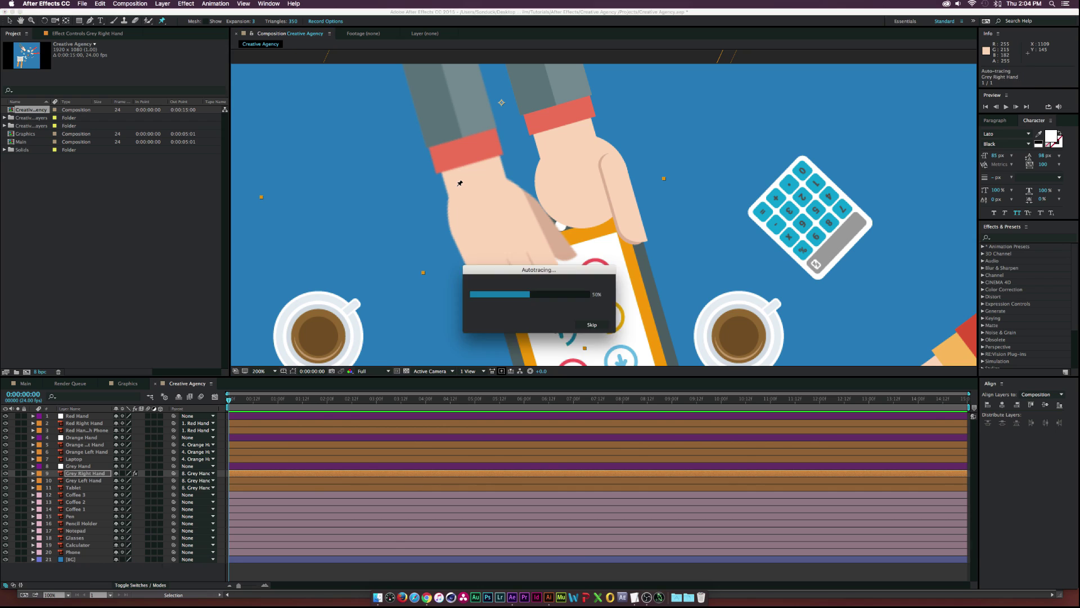
{"action": "left_click", "coordinate": [499, 177]}
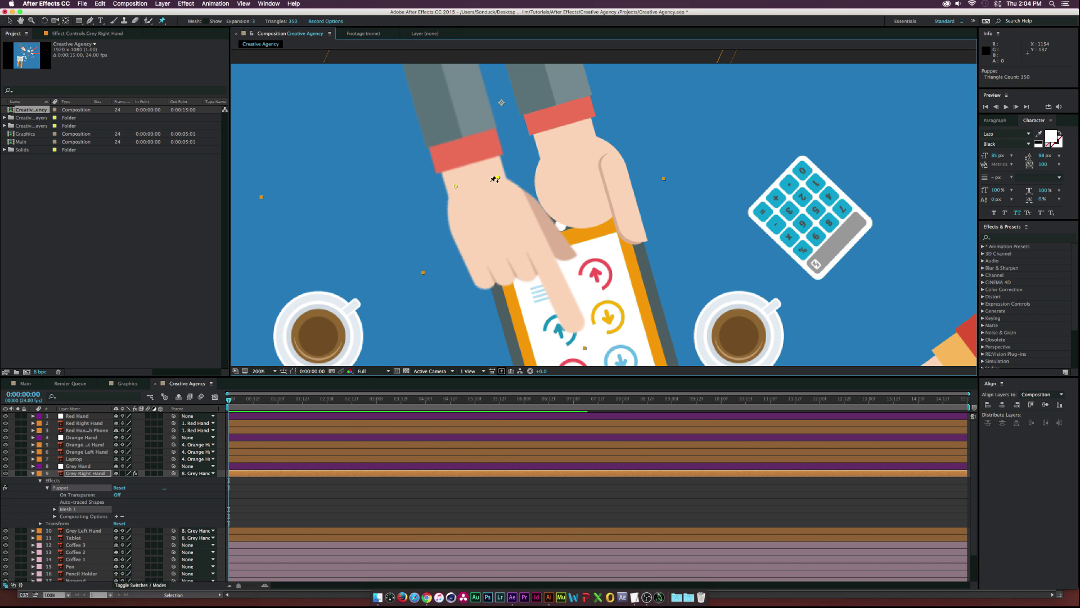
{"action": "left_click", "coordinate": [477, 192]}
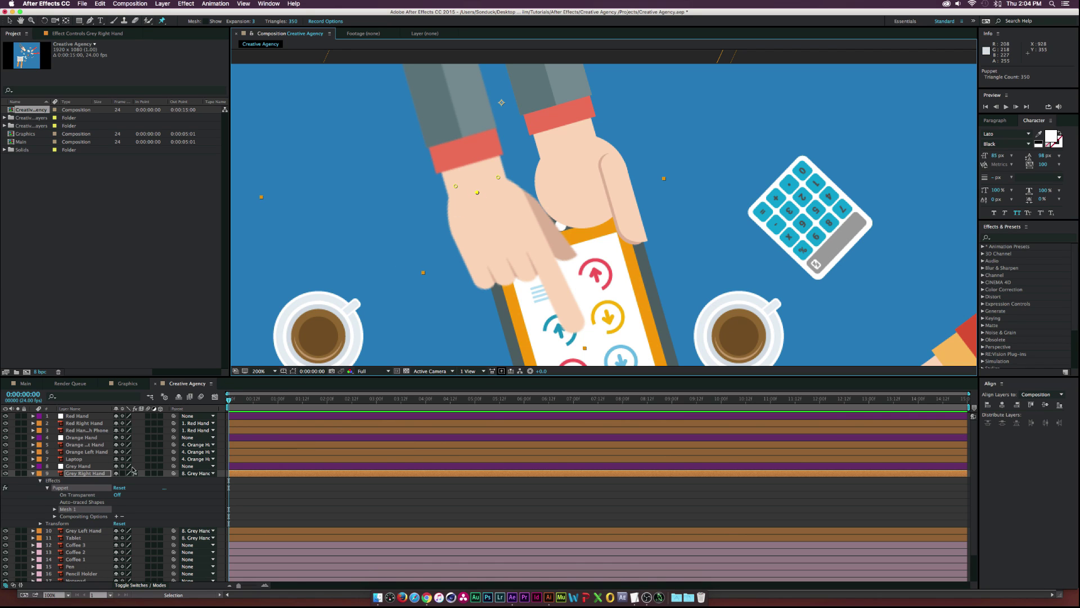
{"action": "left_click", "coordinate": [54, 509]}
{"action": "scroll", "coordinate": [59, 514], "scroll_direction": "down", "scroll_amount": 1}
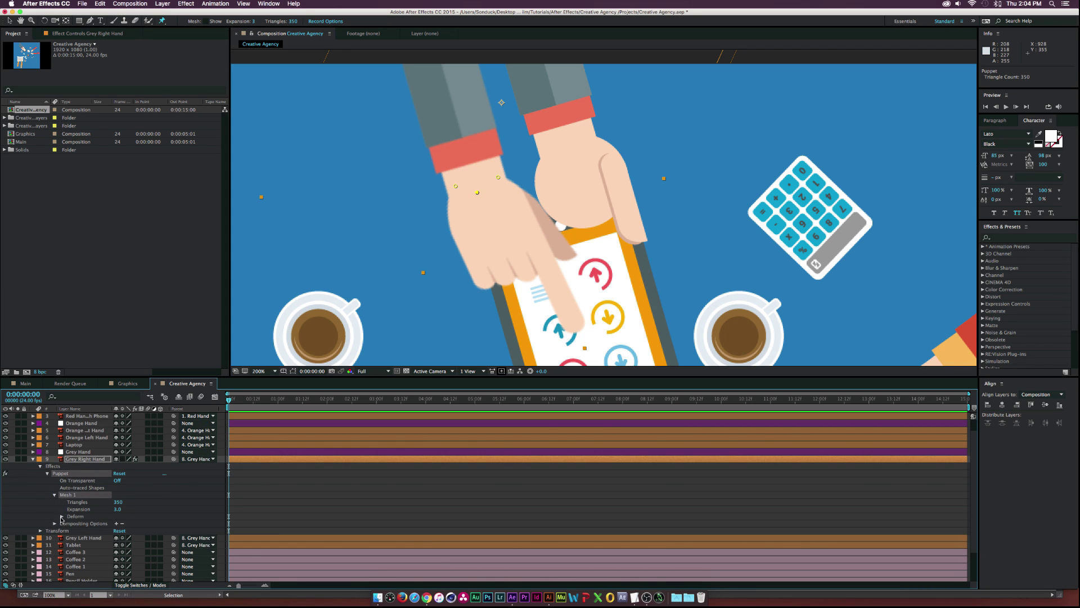
{"action": "left_click", "coordinate": [62, 516]}
{"action": "scroll", "coordinate": [65, 515], "scroll_direction": "down", "scroll_amount": 3}
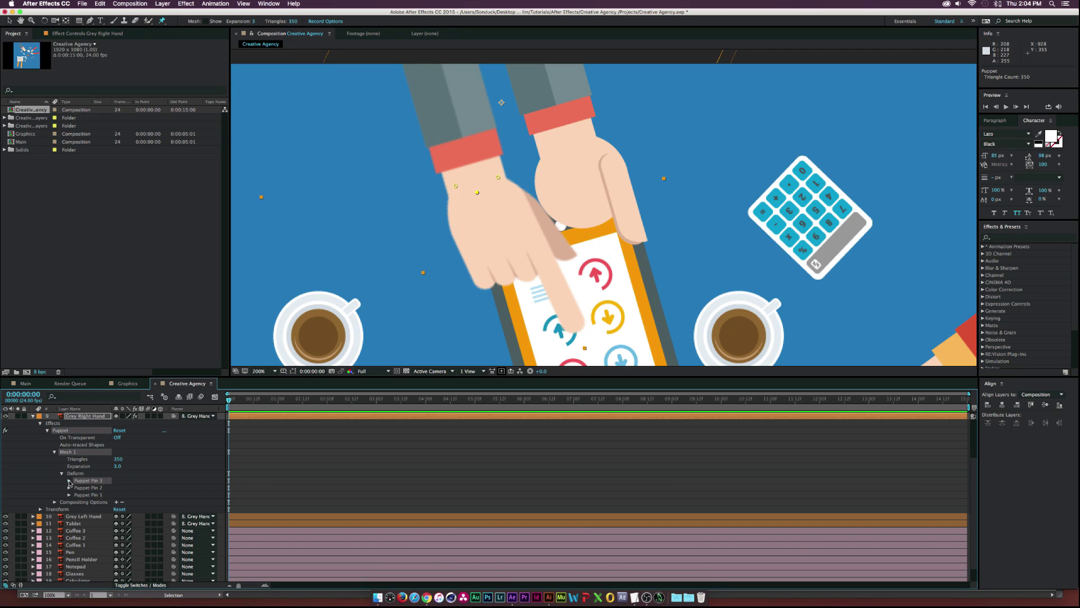
{"action": "left_click", "coordinate": [69, 481]}
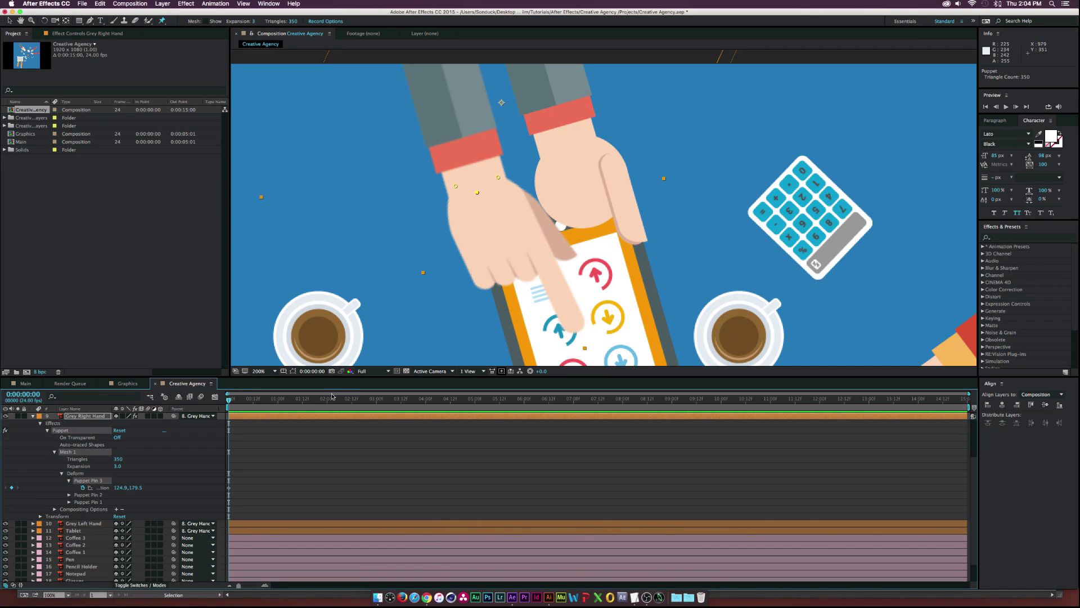
- Keyframe Puppet Pin 3 with small wrist shifts at 0:00:02:00, 0:00:04:00 and 0:00:05:23
{"action": "left_click", "coordinate": [326, 404]}
{"action": "key", "text": "Page_Down"}
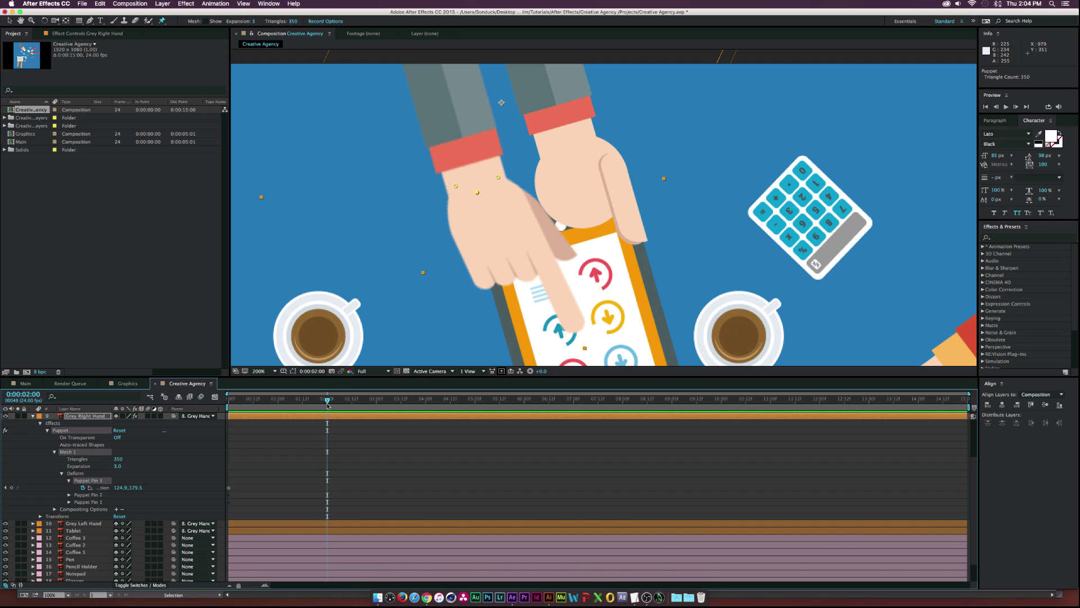
{"action": "left_click", "coordinate": [477, 193]}
{"action": "left_click_drag", "start_coordinate": [477, 193], "coordinate": [485, 192]}
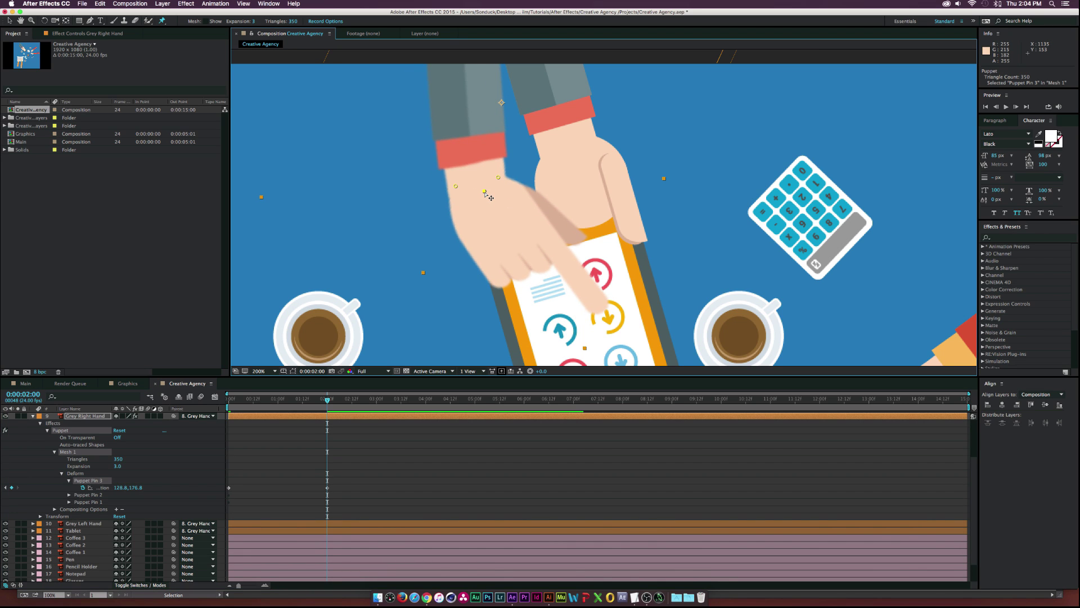
{"action": "key", "text": "alt+shift+j"}
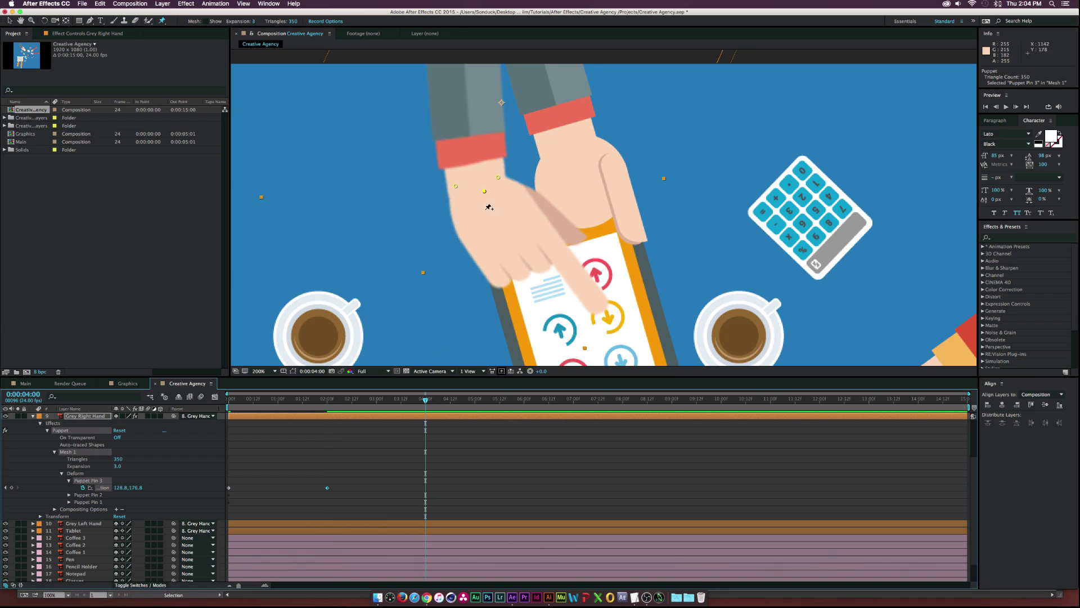
{"action": "left_click_drag", "start_coordinate": [484, 192], "coordinate": [476, 194]}
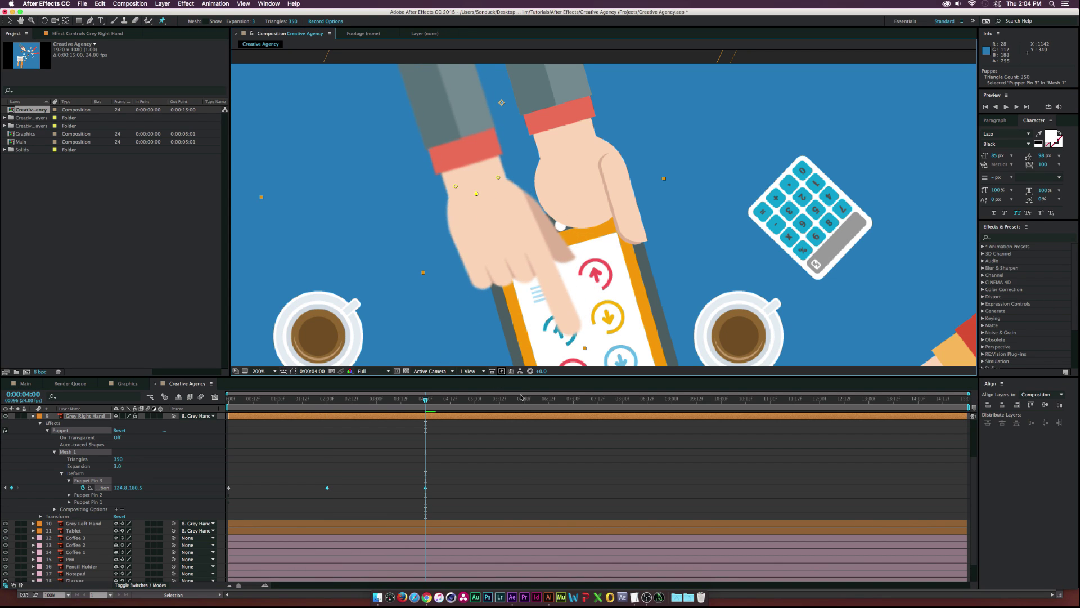
{"action": "left_click", "coordinate": [522, 398]}
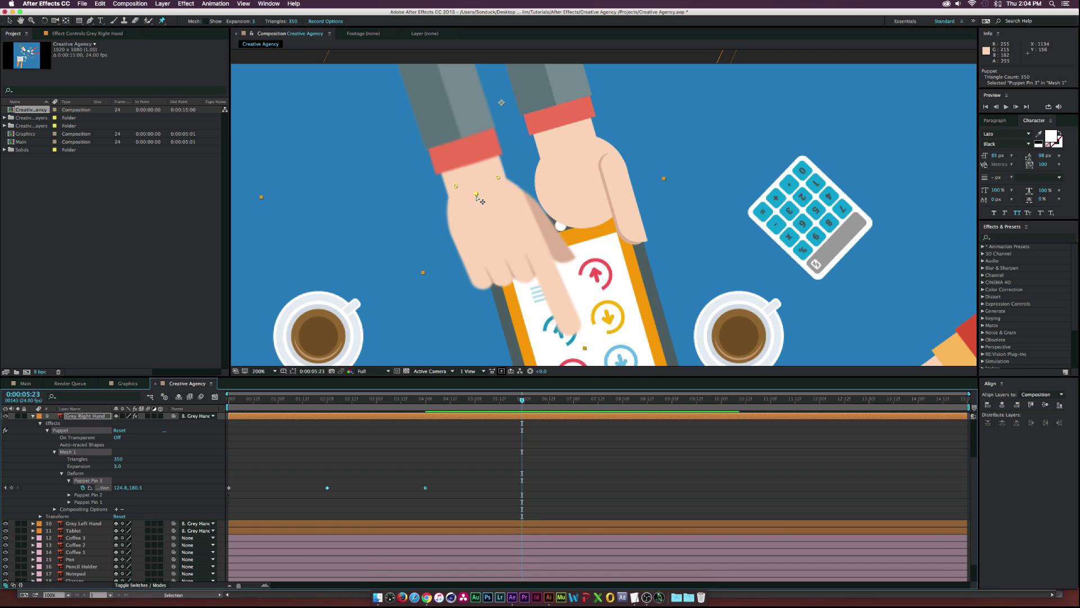
{"action": "left_click_drag", "start_coordinate": [476, 194], "coordinate": [481, 194]}
{"action": "key", "text": "comma"}
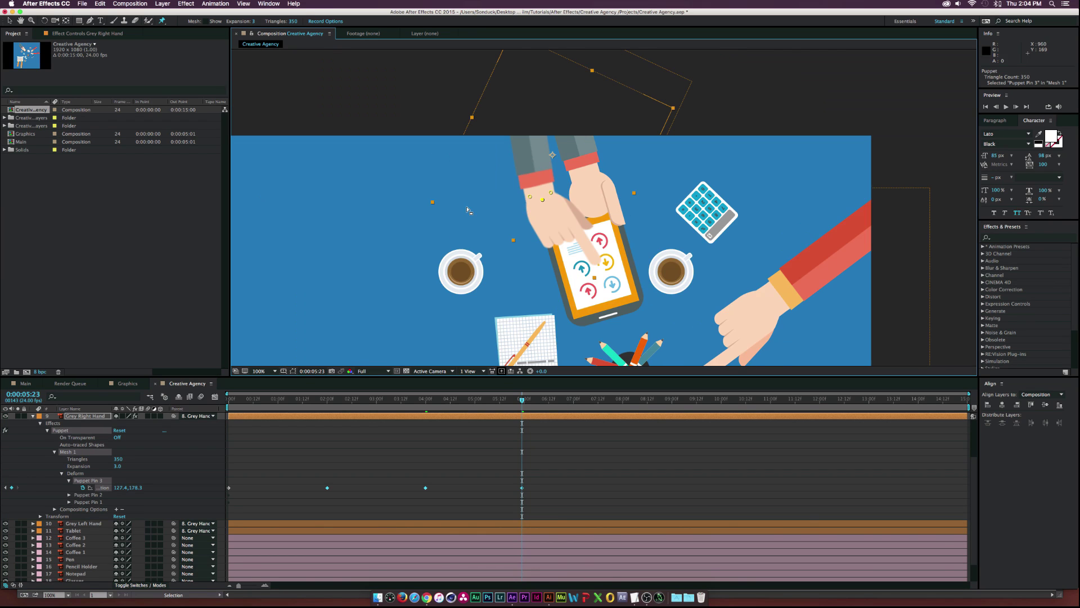
- Preview the grey hand animation and collapse its puppet properties
{"action": "key", "text": "space"}
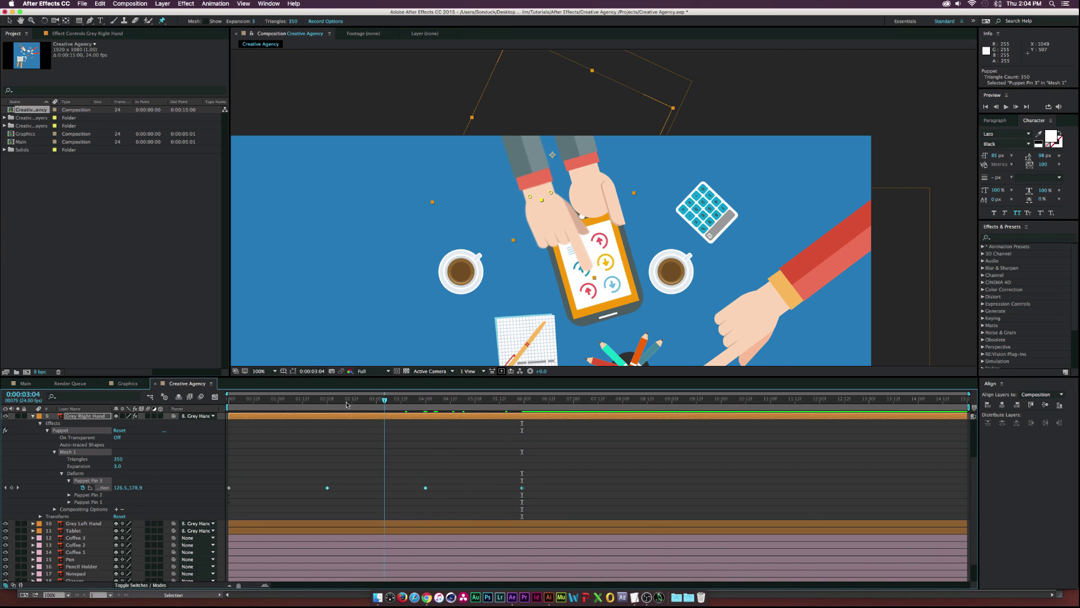
{"action": "key", "text": "space"}
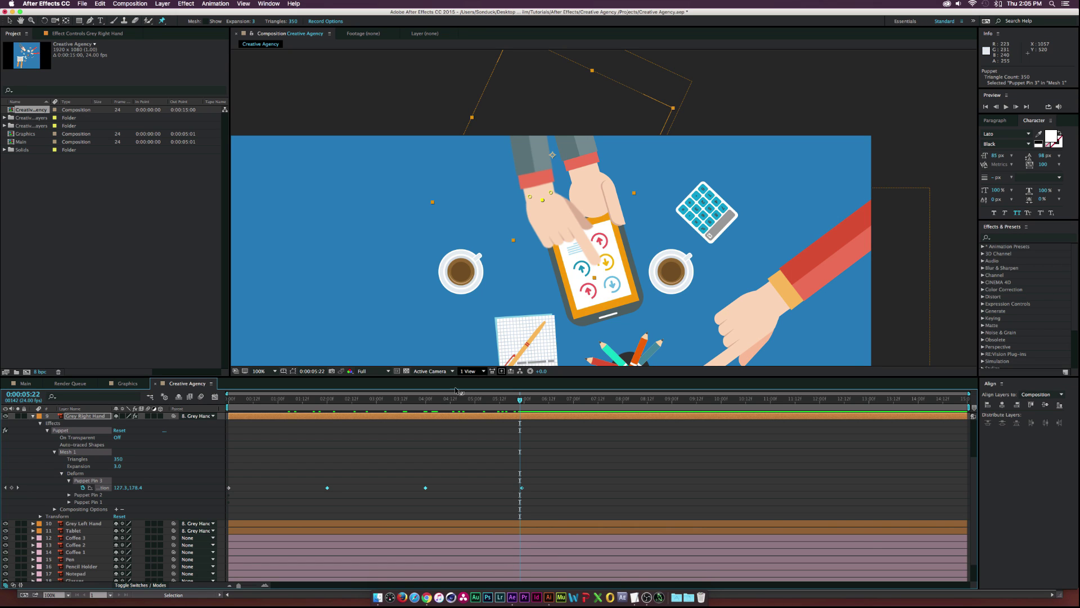
{"action": "key", "text": "u"}
- Add a wiggle(.5,10) expression to the Grey Hand's Position and scrub to preview the drift
{"action": "left_click", "coordinate": [79, 466]}
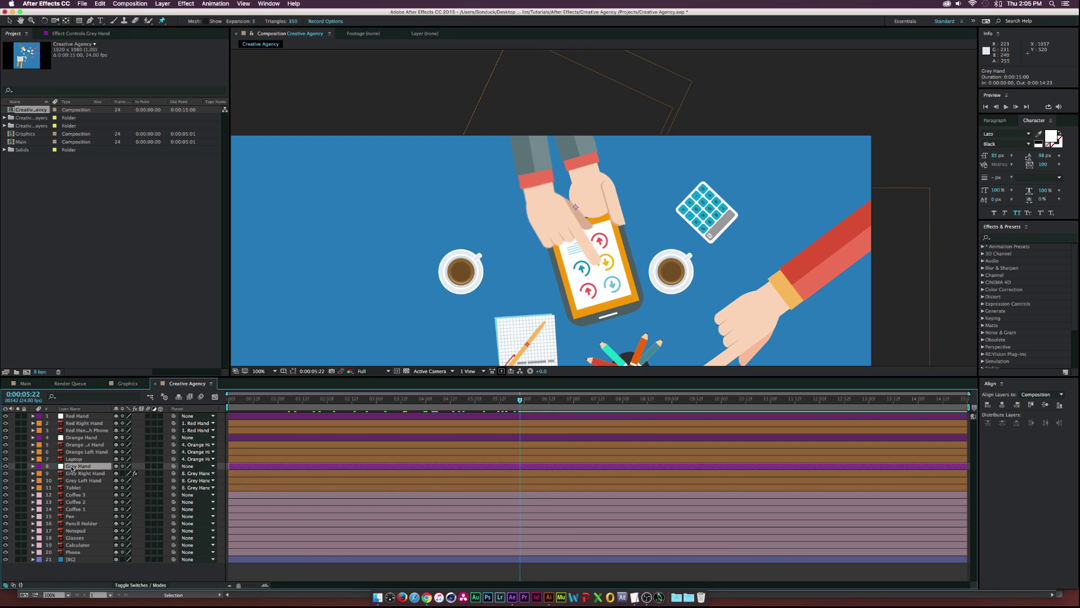
{"action": "key", "text": "p"}
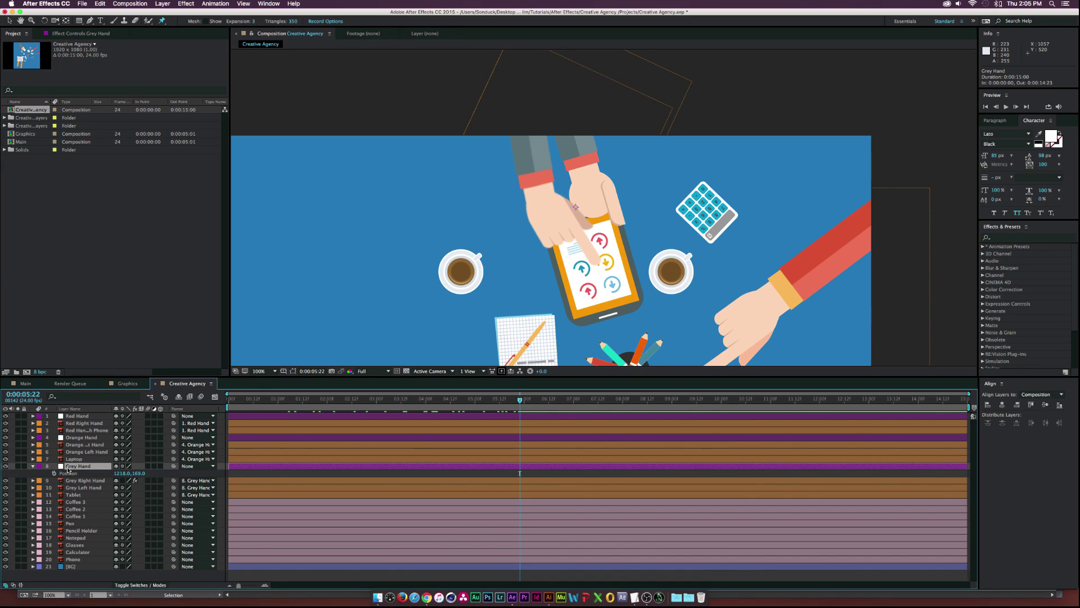
{"action": "left_click", "coordinate": [54, 473], "text": "alt"}
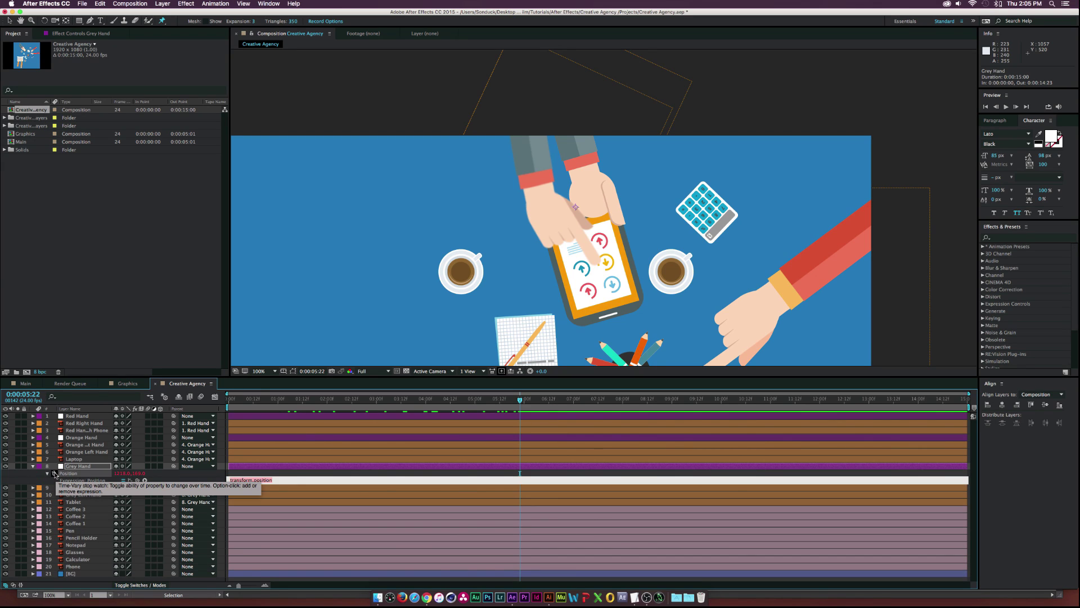
{"action": "type", "text": "wiggle(.5,10"}
{"action": "left_click", "coordinate": [251, 474]}
{"action": "key", "text": "comma"}
{"action": "left_click", "coordinate": [302, 399]}
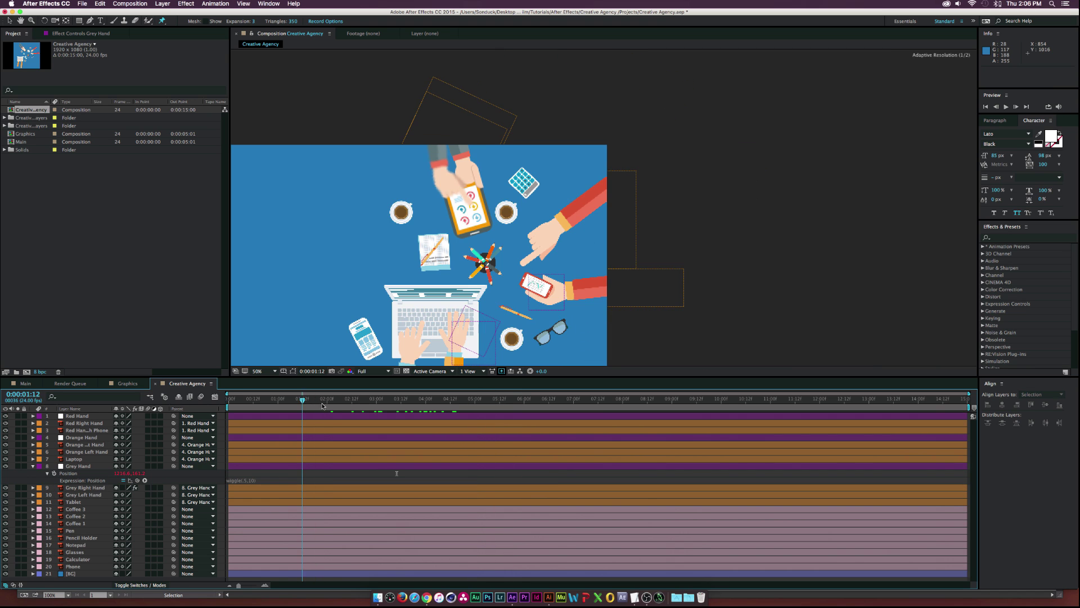
{"action": "left_click_drag", "start_coordinate": [322, 405], "coordinate": [417, 402]}
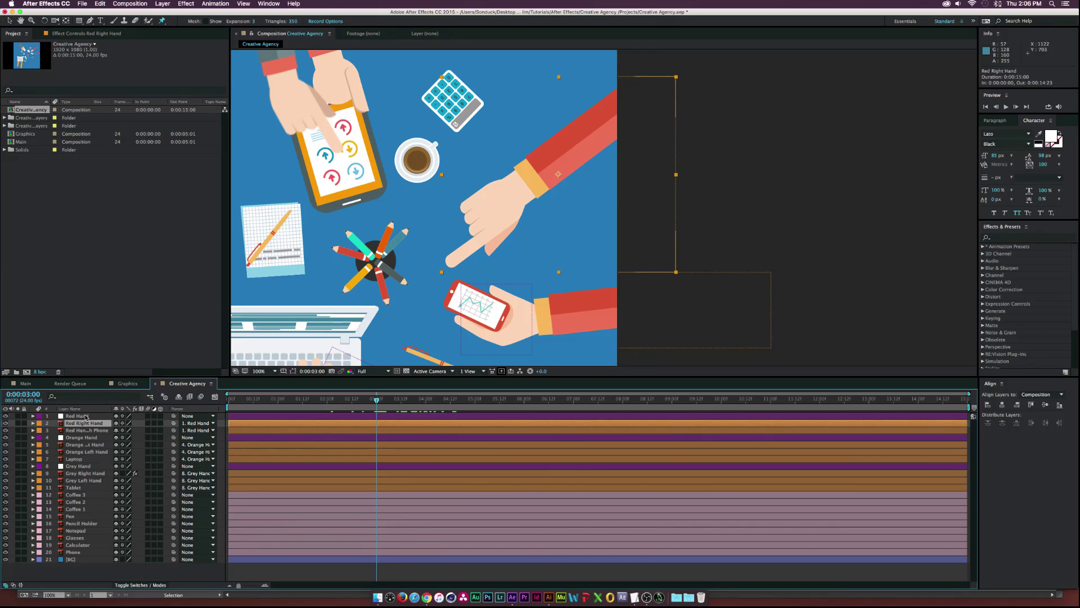
- Drag the Red Right Hand down-right until its pointing finger touches the phone screen
{"action": "left_click", "coordinate": [564, 170]}
{"action": "left_click_drag", "start_coordinate": [568, 169], "coordinate": [585, 199]}
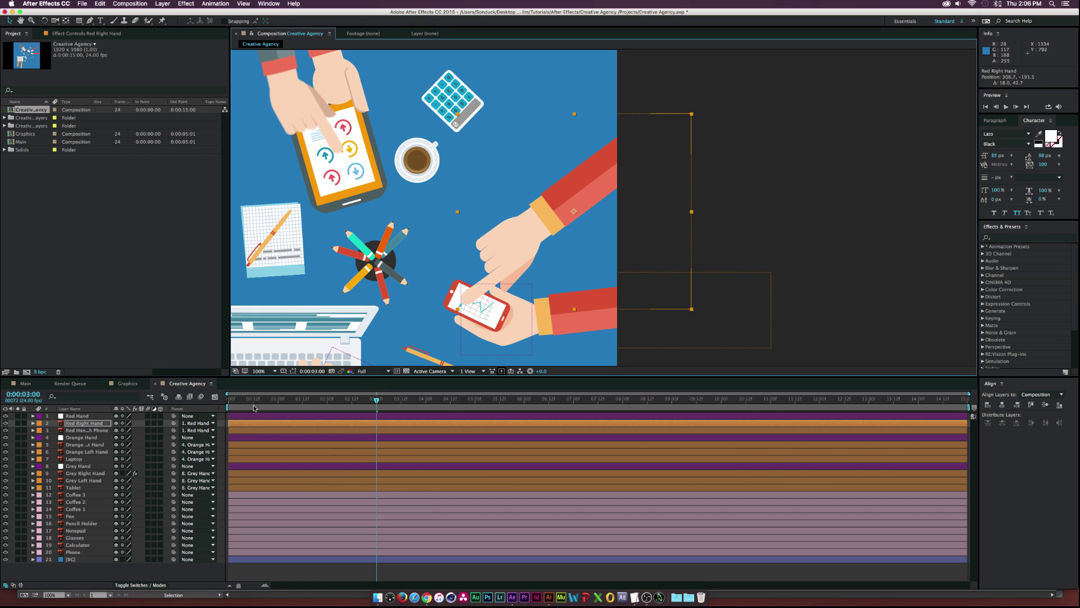
{"action": "key", "text": "super+z"}
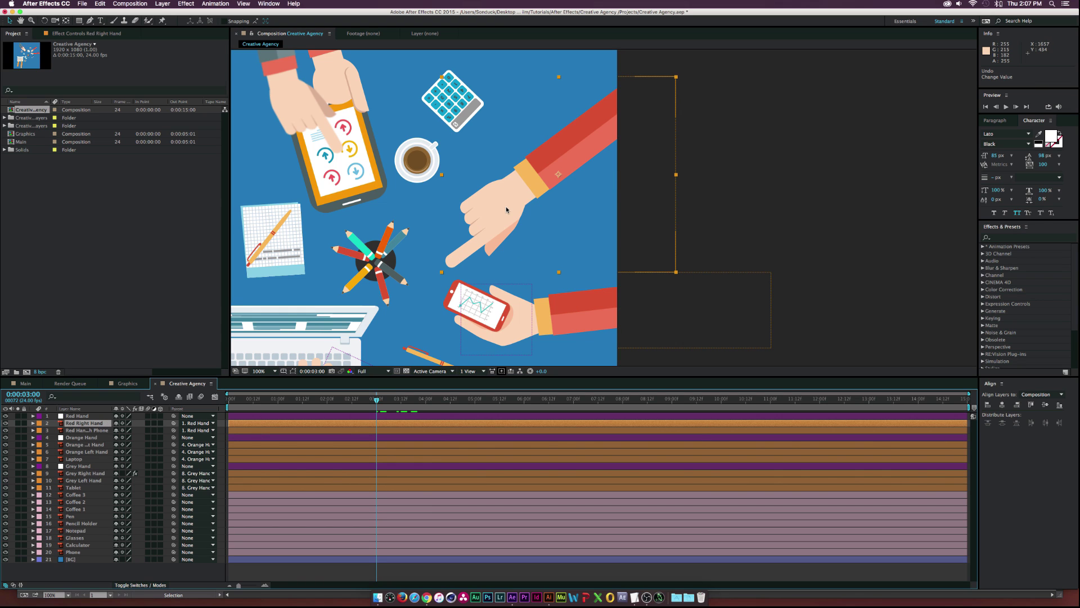
{"action": "left_click_drag", "start_coordinate": [525, 190], "coordinate": [537, 228]}
- Keyframe the Red Right Hand's Position at 0, 2, 4 and 6 seconds with slight nudges, then scrub to check
{"action": "left_click", "coordinate": [256, 426]}
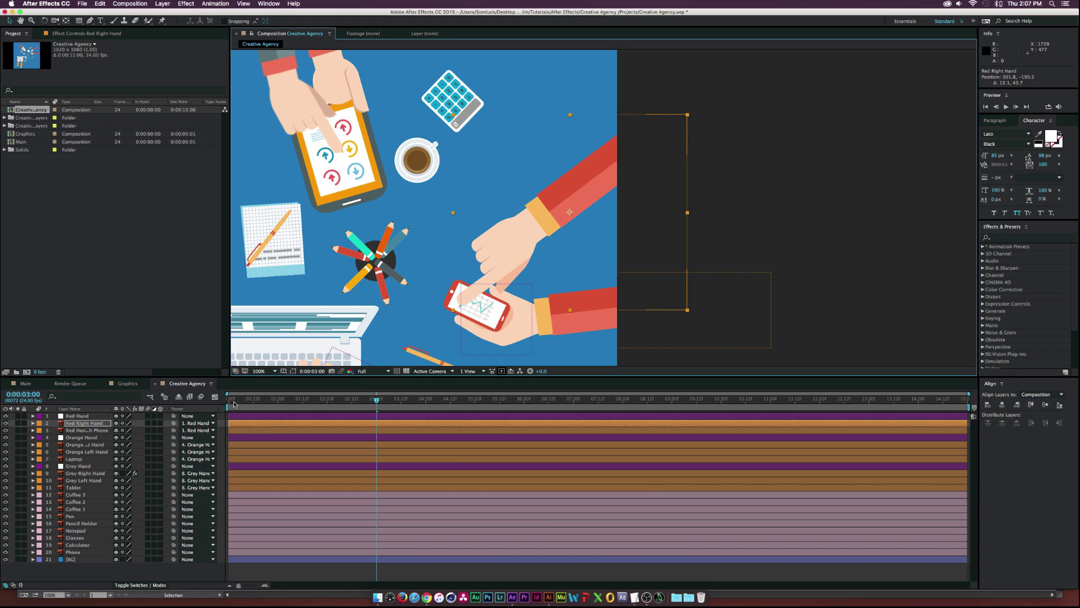
{"action": "left_click", "coordinate": [226, 401]}
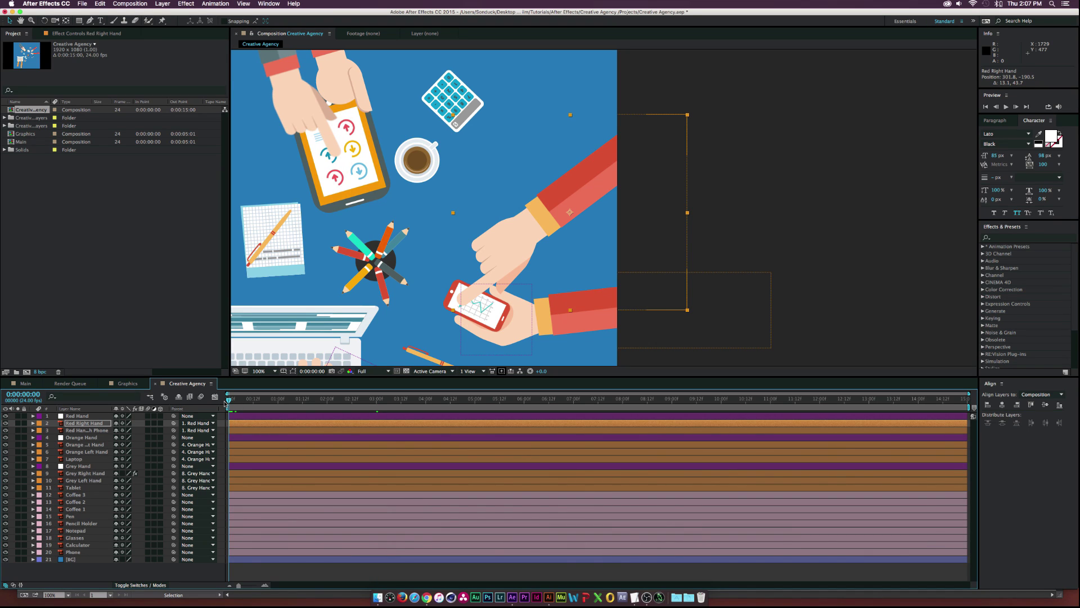
{"action": "key", "text": "p"}
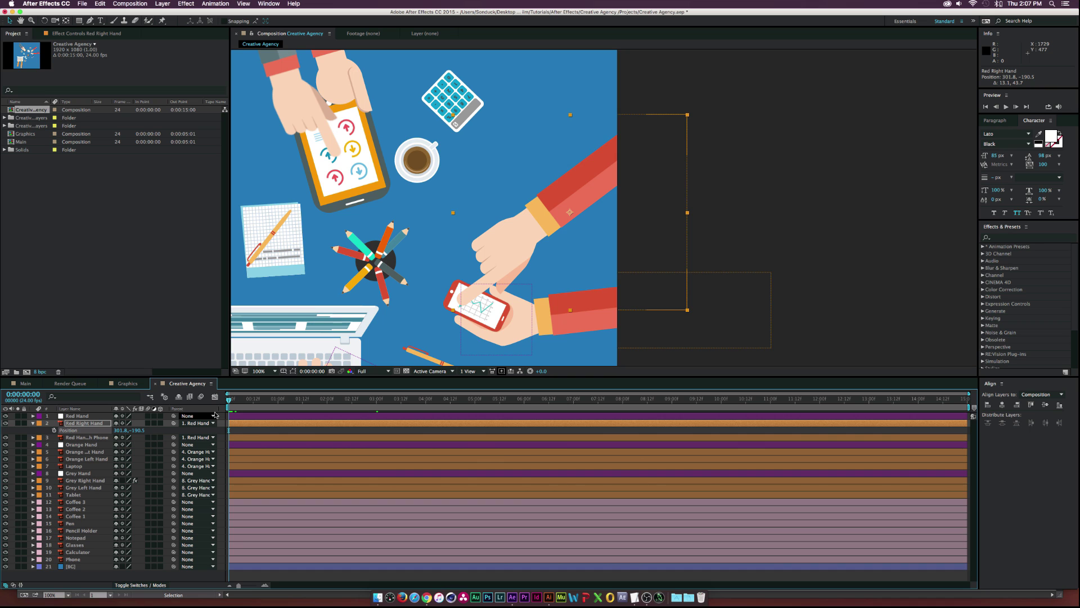
{"action": "left_click", "coordinate": [54, 431]}
{"action": "left_click", "coordinate": [327, 401]}
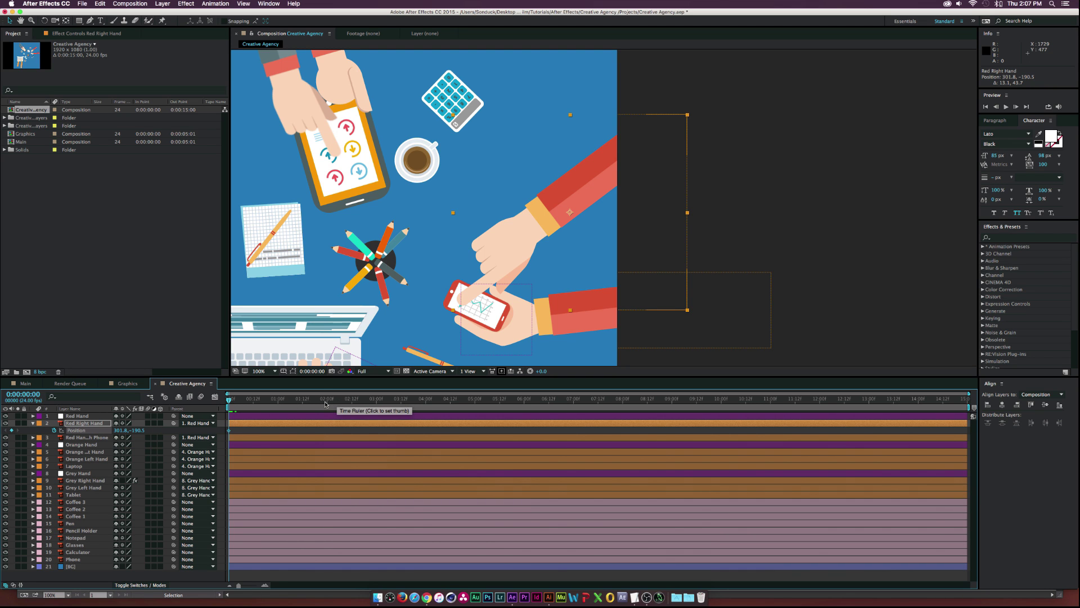
{"action": "left_click_drag", "start_coordinate": [529, 251], "coordinate": [546, 259]}
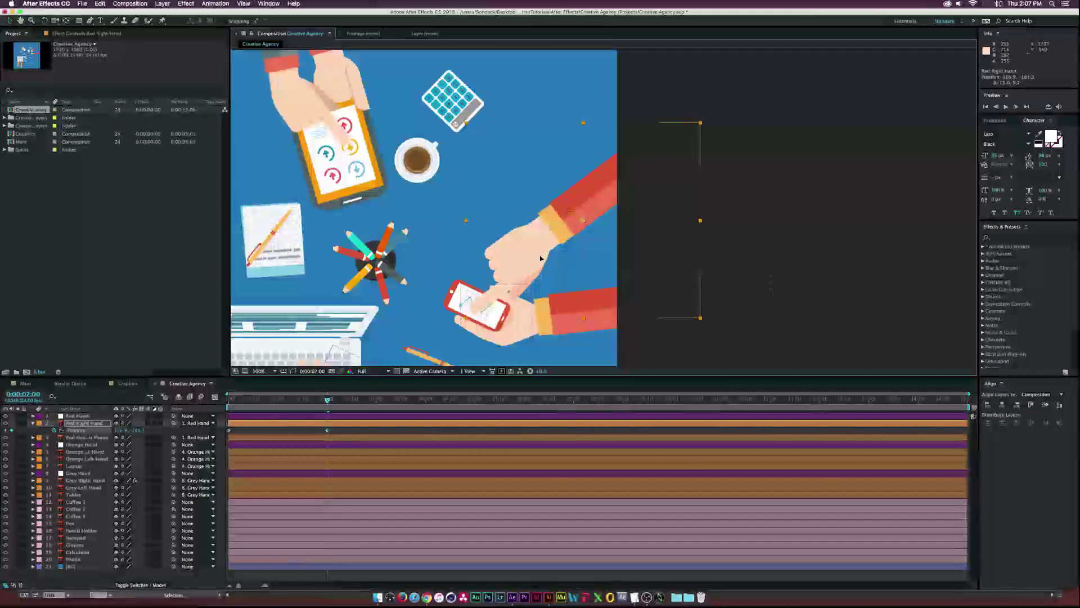
{"action": "left_click", "coordinate": [426, 401]}
{"action": "mouse_move", "coordinate": [519, 255]}
{"action": "left_mouse_down"}
{"action": "mouse_move", "coordinate": [512, 249]}
{"action": "mouse_move", "coordinate": [529, 259]}
{"action": "left_mouse_up"}
{"action": "left_click", "coordinate": [524, 403]}
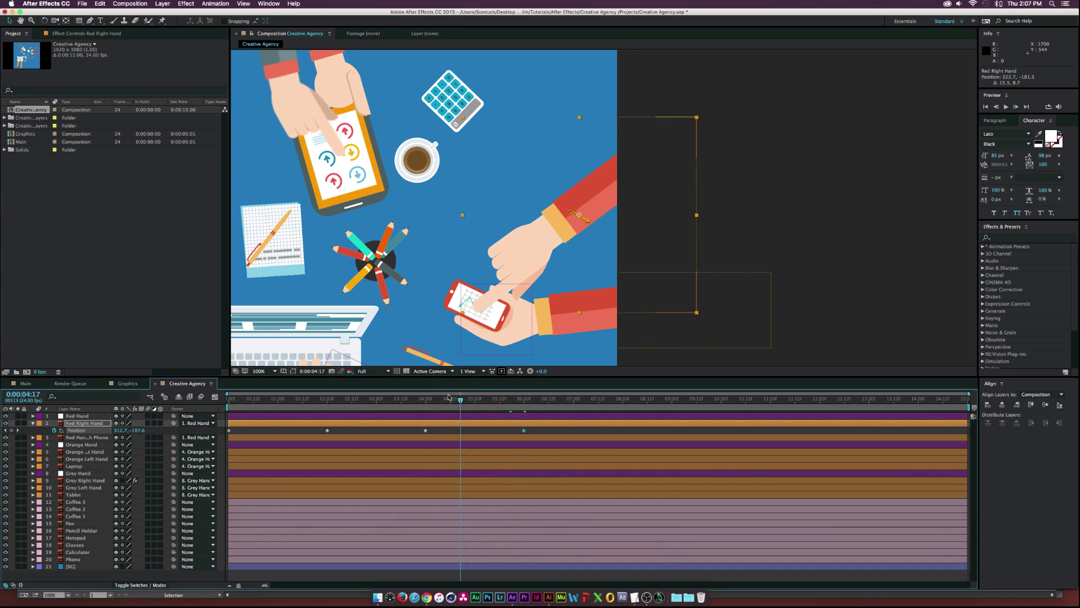
{"action": "left_click", "coordinate": [270, 399]}
{"action": "left_click_drag", "start_coordinate": [270, 398], "coordinate": [288, 398]}
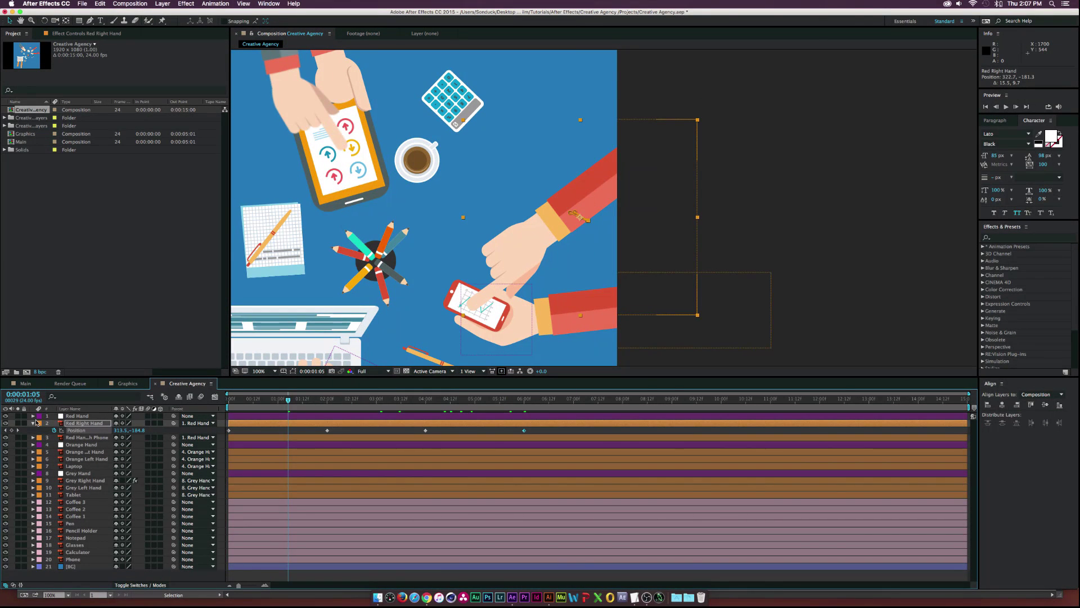
{"action": "left_click", "coordinate": [32, 423]}
- Give the Red Hand's Position a wiggle(.5,10) expression and play it back to preview
{"action": "left_click", "coordinate": [73, 417]}
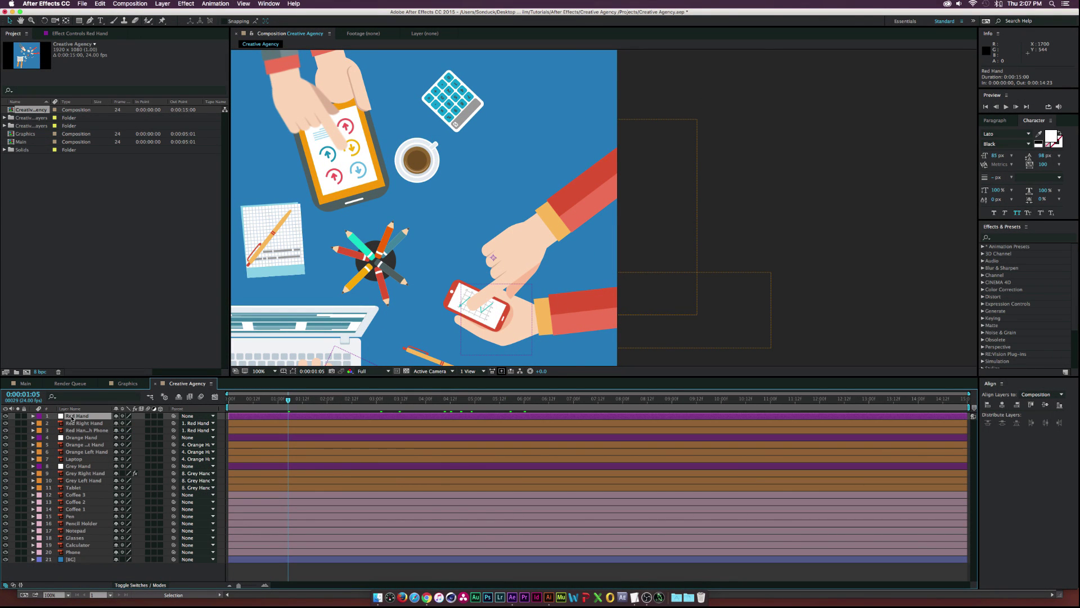
{"action": "key", "text": "p"}
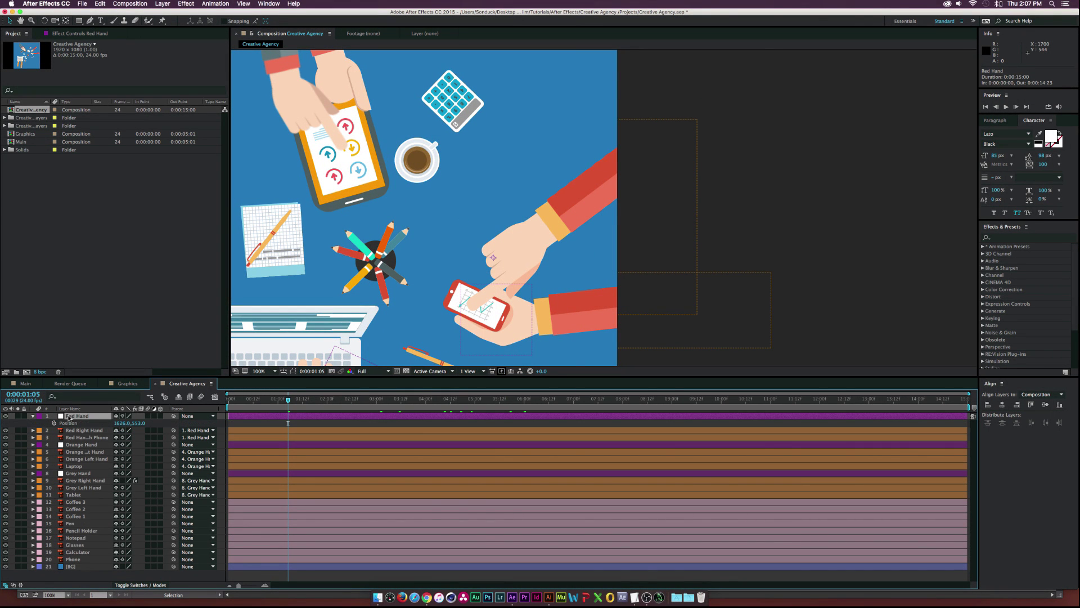
{"action": "left_click", "coordinate": [54, 423], "text": "alt"}
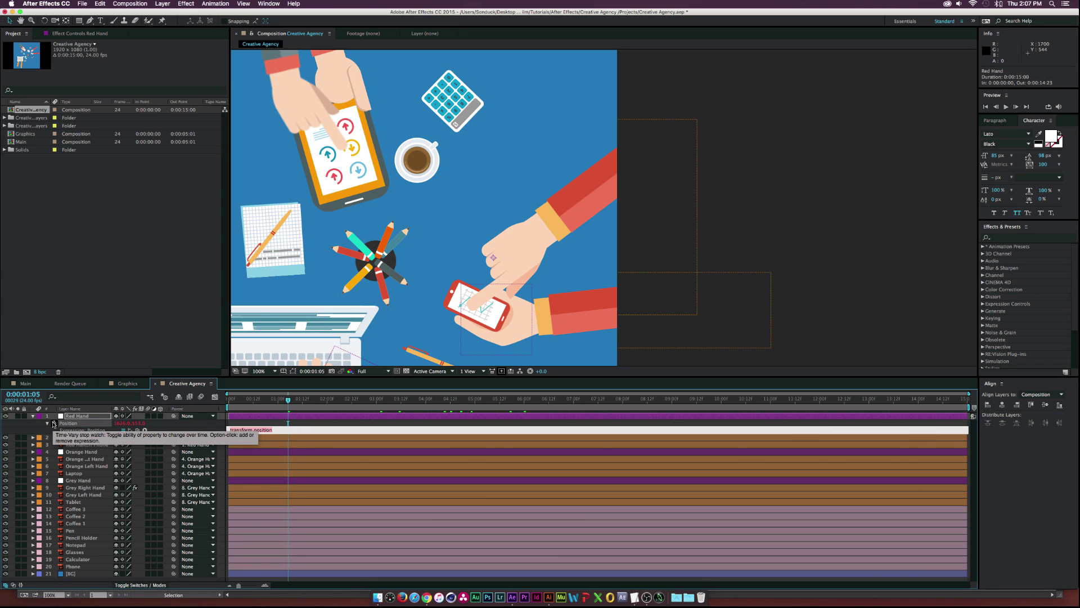
{"action": "type", "text": "wiggle(.5,10"}
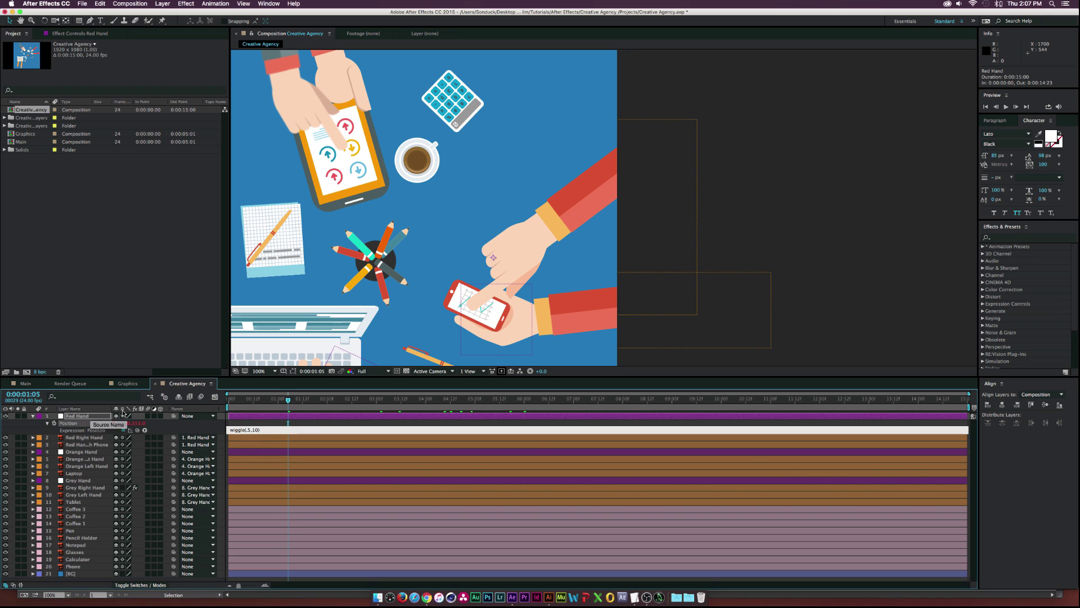
{"action": "key", "text": "KP_Enter"}
{"action": "key", "text": "space"}
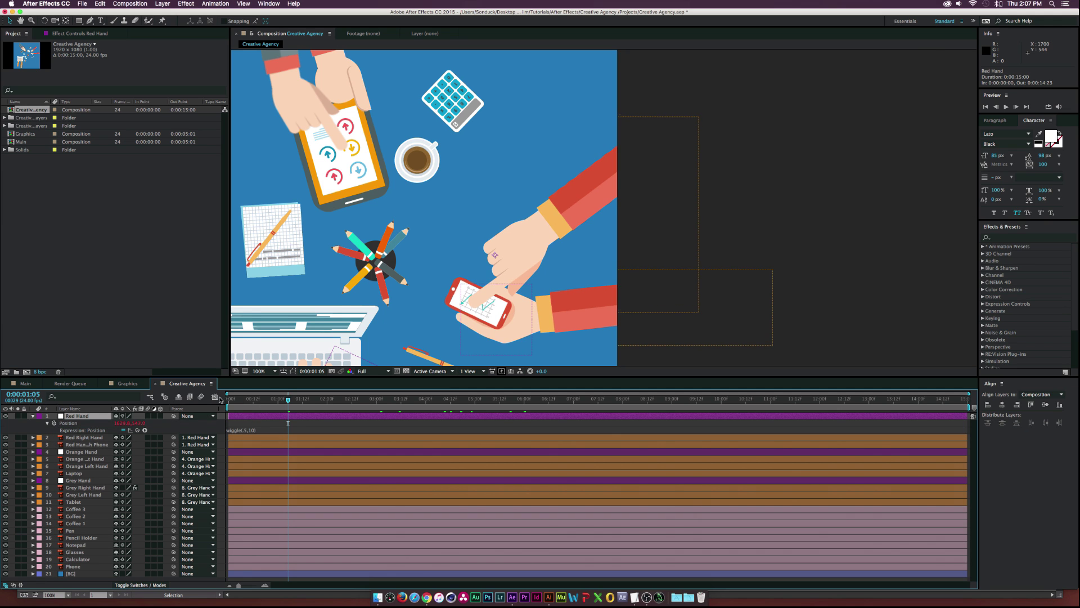
{"action": "key", "text": "space"}
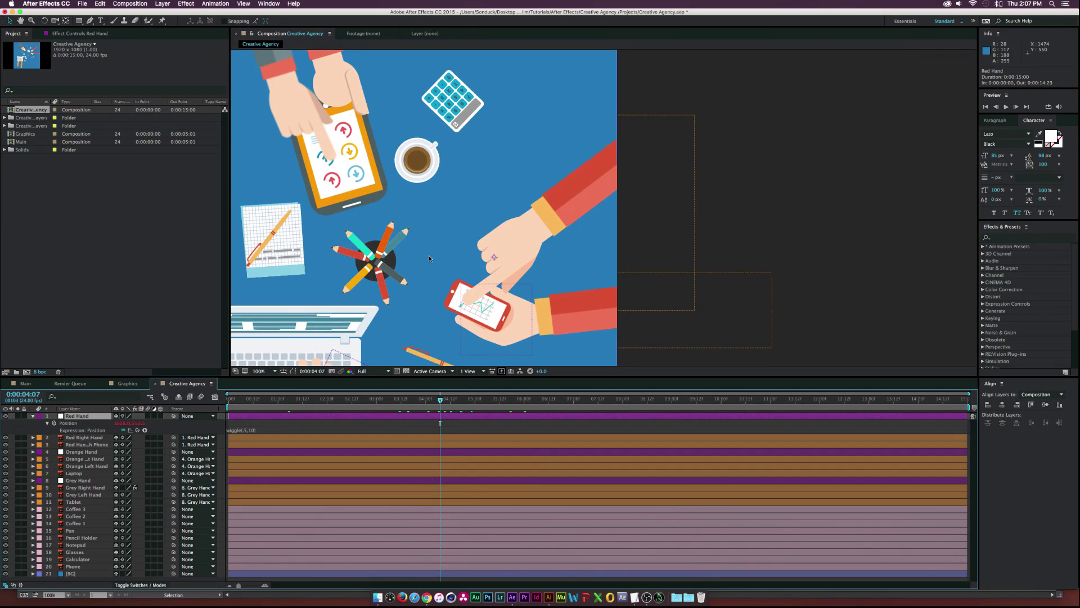
{"action": "scroll", "coordinate": [428, 255], "scroll_direction": "down", "scroll_amount": 2}
- Collapse the Red Hand's properties and zoom in with the laptop centred in view
{"action": "key", "text": "v"}
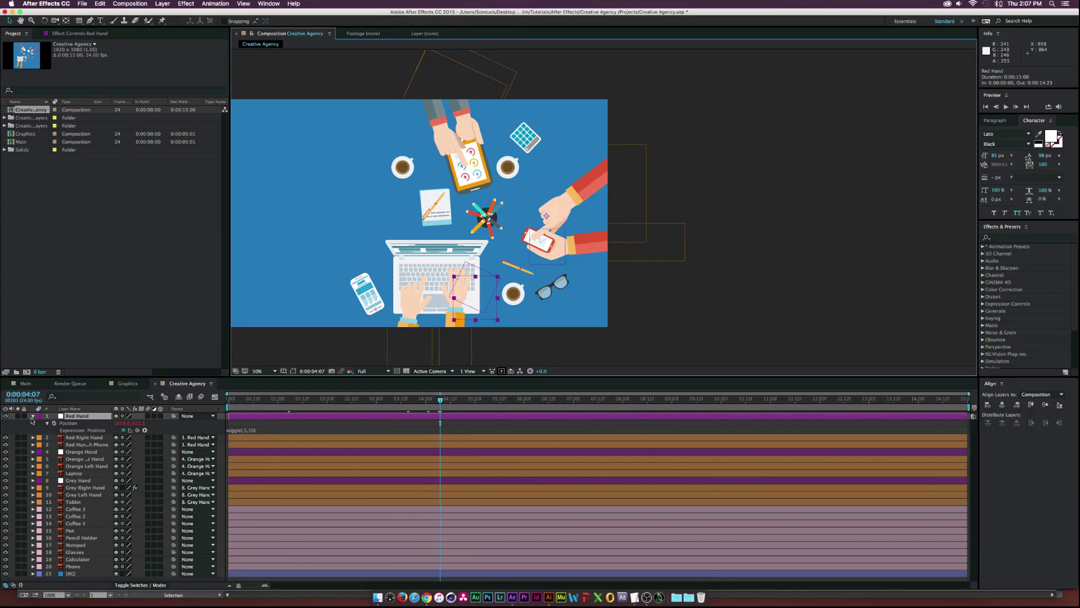
{"action": "key", "text": "u"}
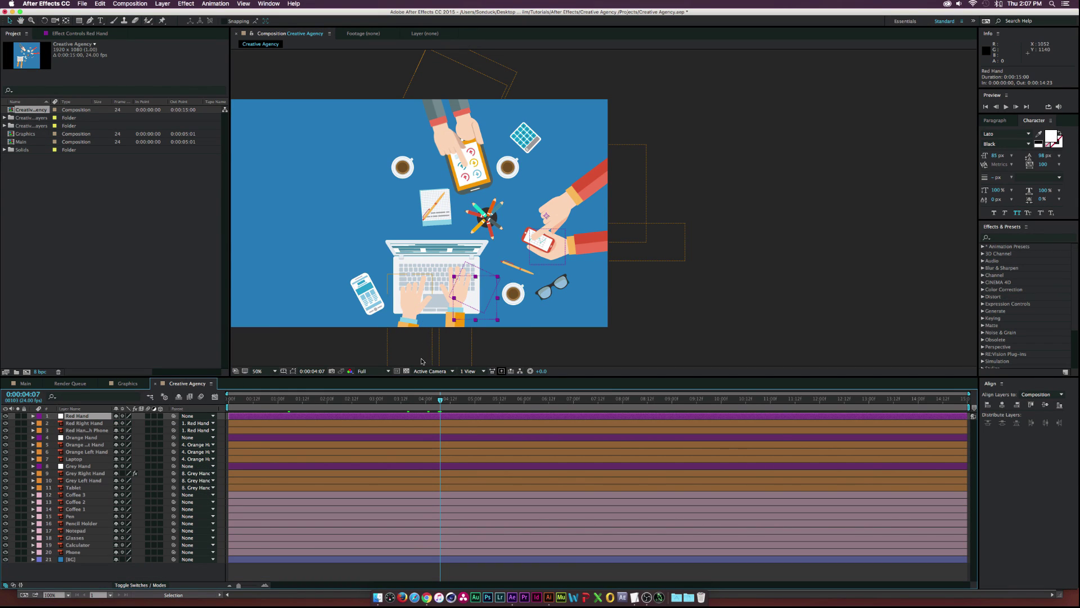
{"action": "left_click_drag", "start_coordinate": [440, 400], "coordinate": [401, 400]}
{"action": "key", "text": "period"}
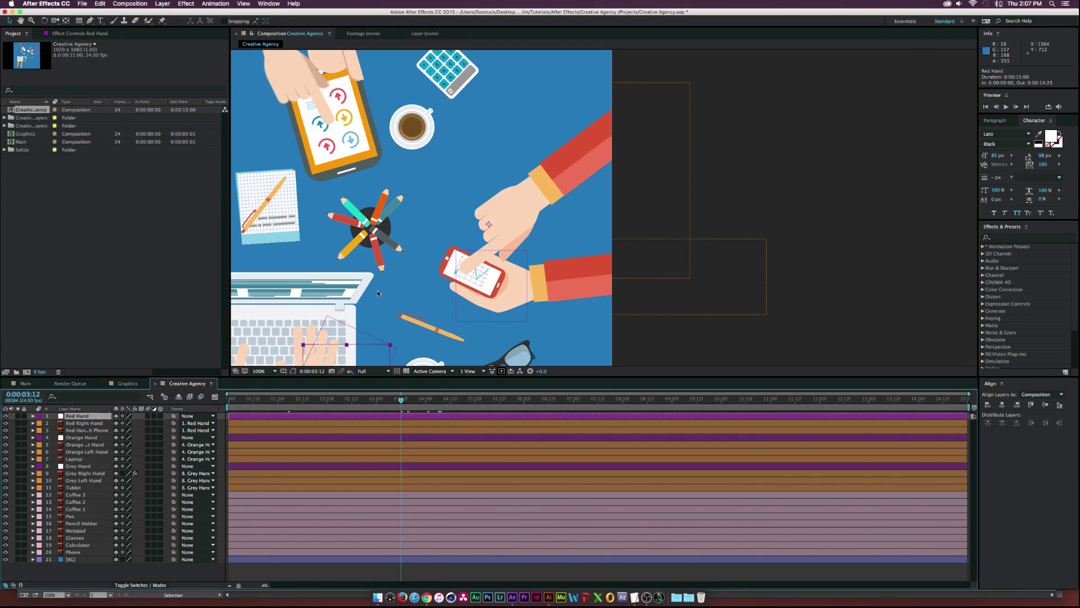
{"action": "left_click_drag", "start_coordinate": [377, 289], "coordinate": [470, 174]}
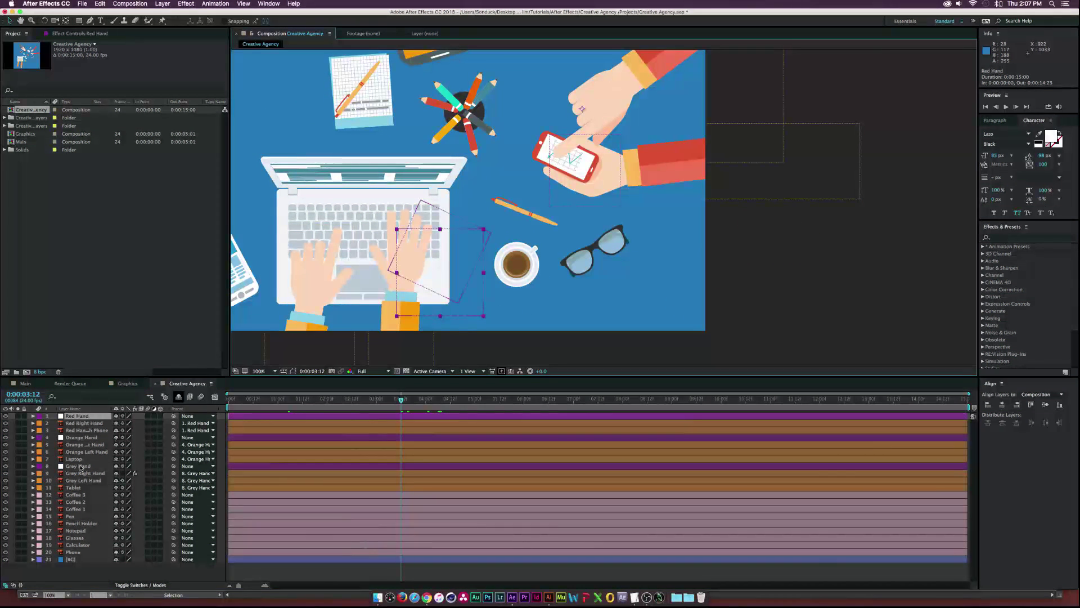
- Keyframe the Orange Right Hand's Position at 0, 2, 4 and 6 seconds over the laptop, then preview
{"action": "left_click", "coordinate": [82, 444]}
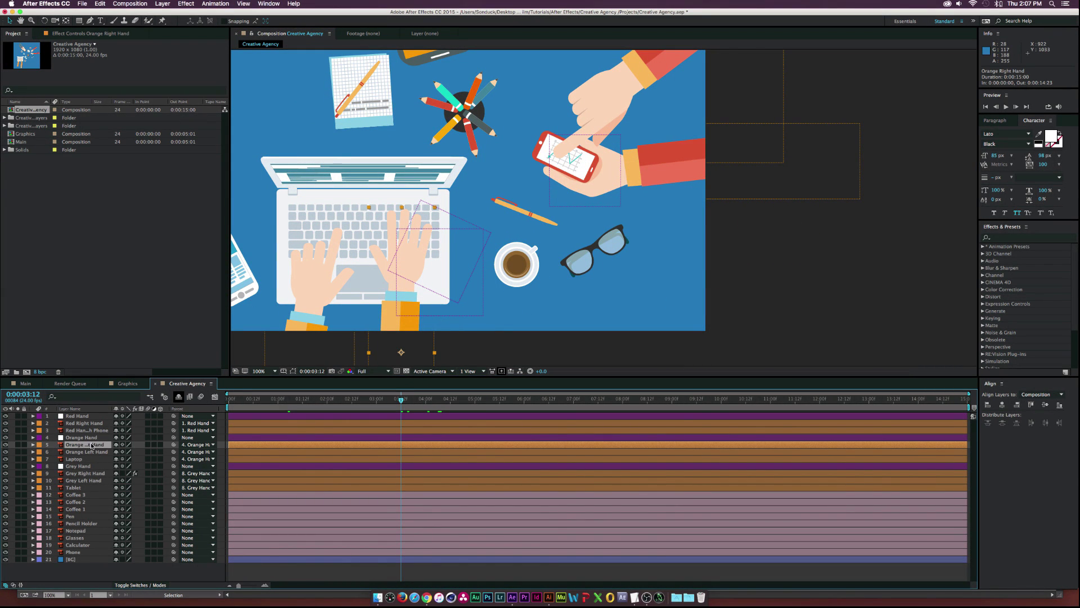
{"action": "left_click_drag", "start_coordinate": [270, 401], "coordinate": [209, 399]}
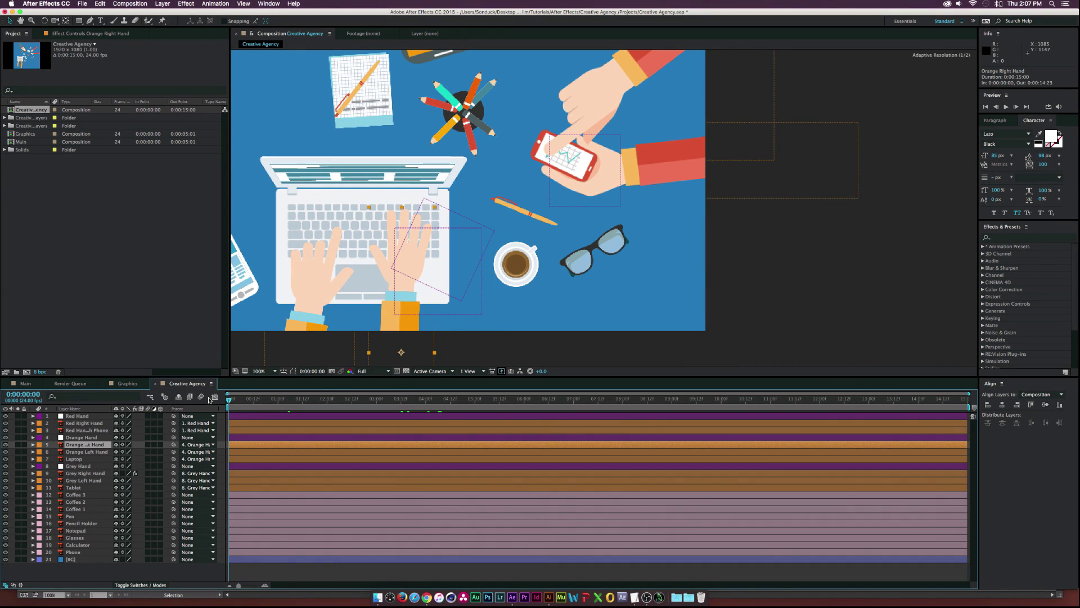
{"action": "key", "text": "p"}
{"action": "left_click", "coordinate": [54, 452]}
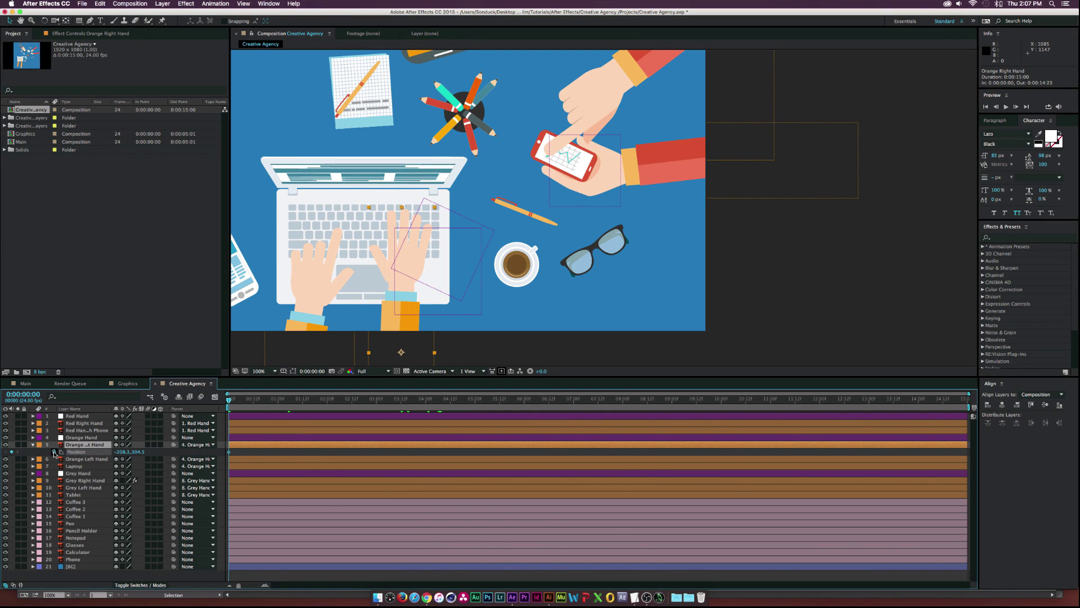
{"action": "left_click", "coordinate": [327, 401]}
{"action": "left_click_drag", "start_coordinate": [396, 272], "coordinate": [390, 273]}
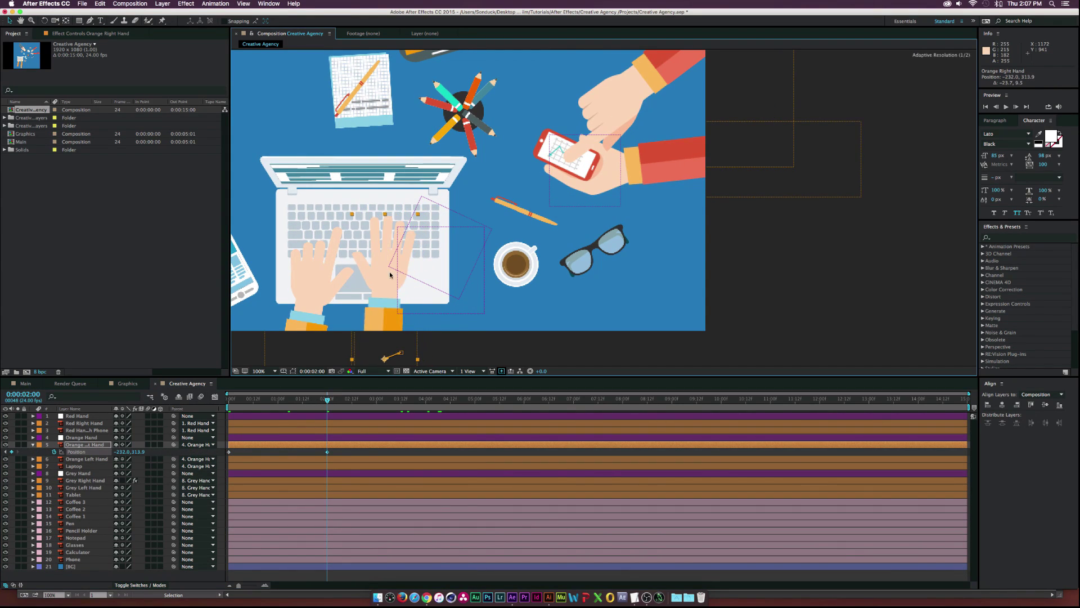
{"action": "left_click", "coordinate": [425, 402]}
{"action": "left_click_drag", "start_coordinate": [387, 282], "coordinate": [404, 275]}
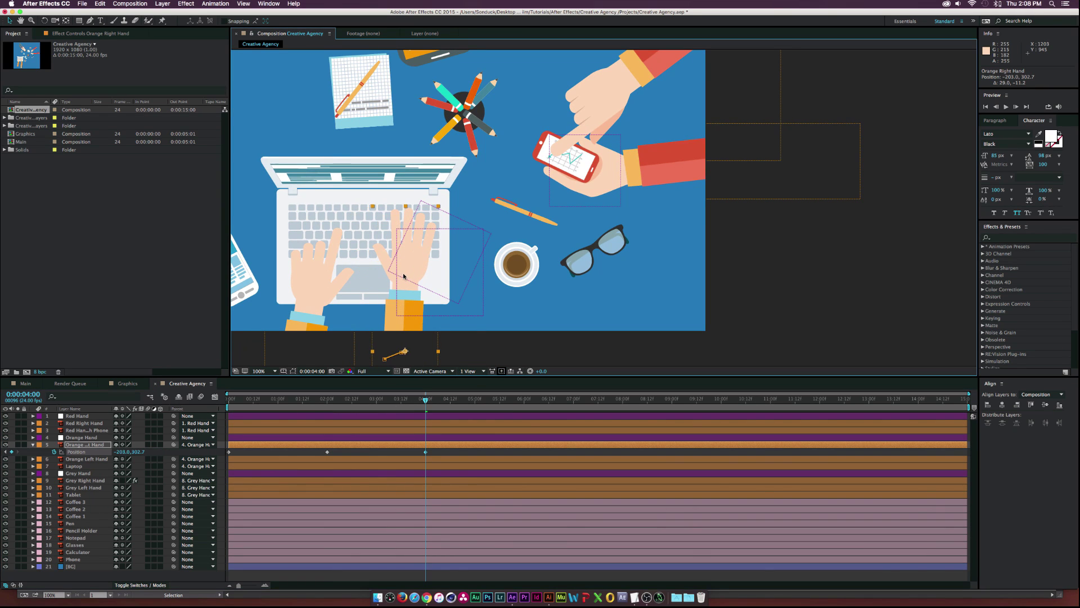
{"action": "left_click", "coordinate": [524, 401]}
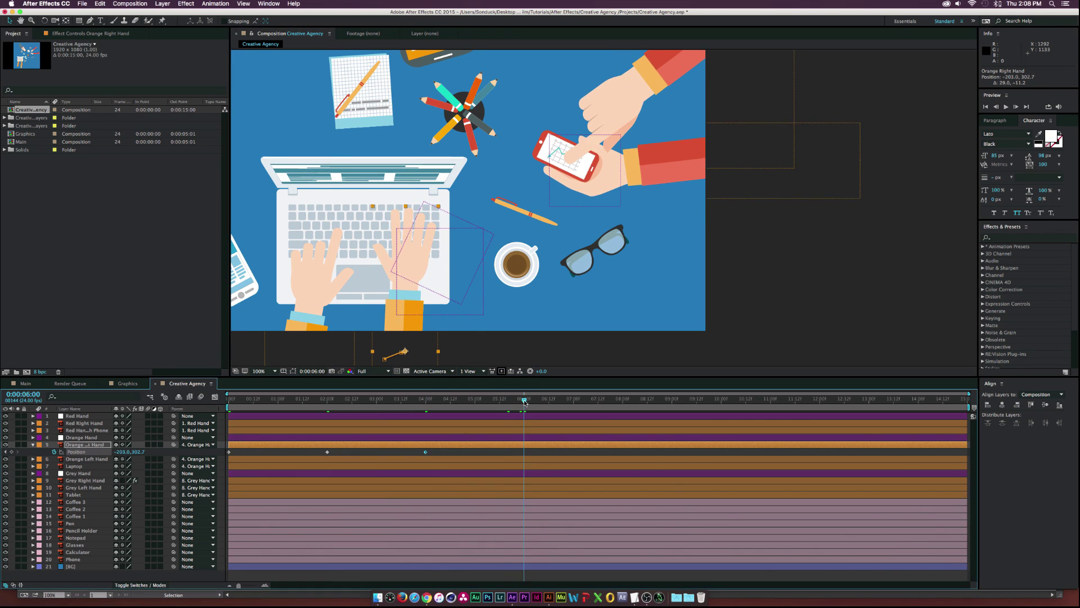
{"action": "left_click_drag", "start_coordinate": [403, 292], "coordinate": [392, 298]}
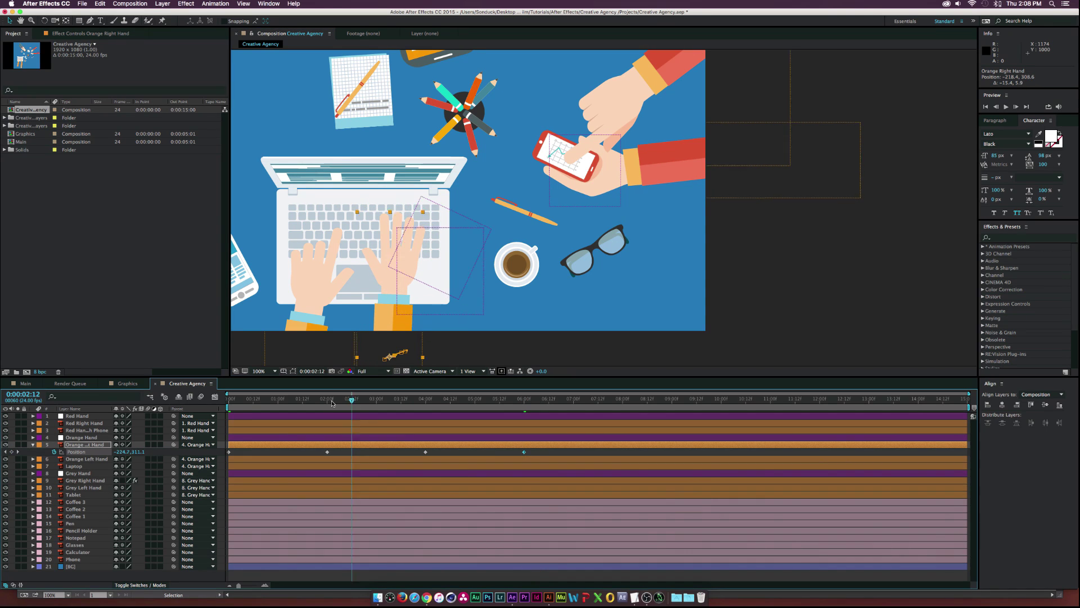
{"action": "key", "text": "space"}
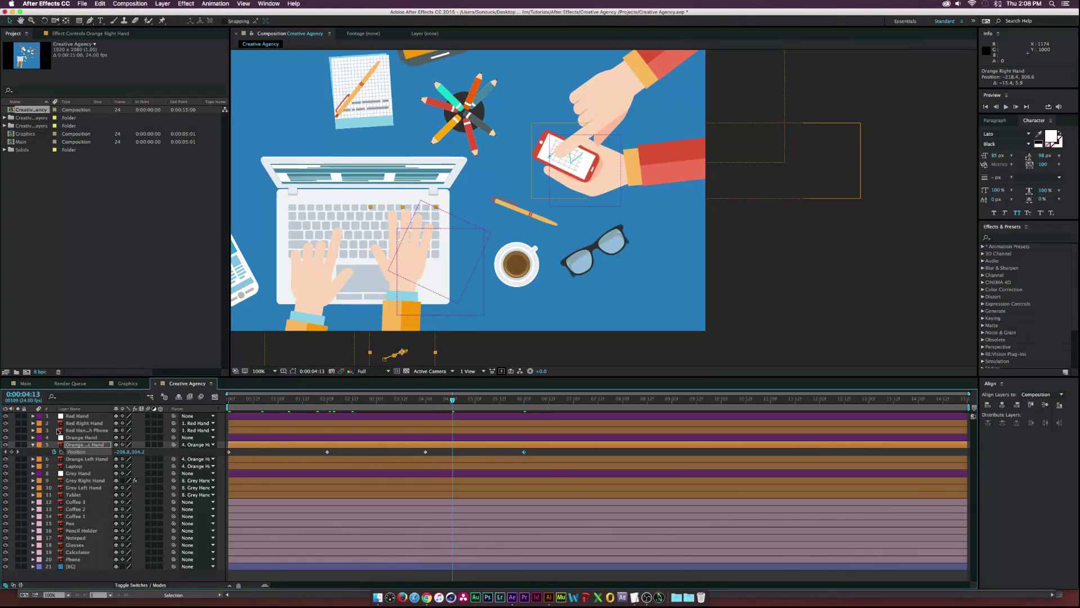
- Apply Distort > Transform to the Orange Right Hand and give its Position a wiggle(.5,10) expression
{"action": "left_click", "coordinate": [190, 4]}
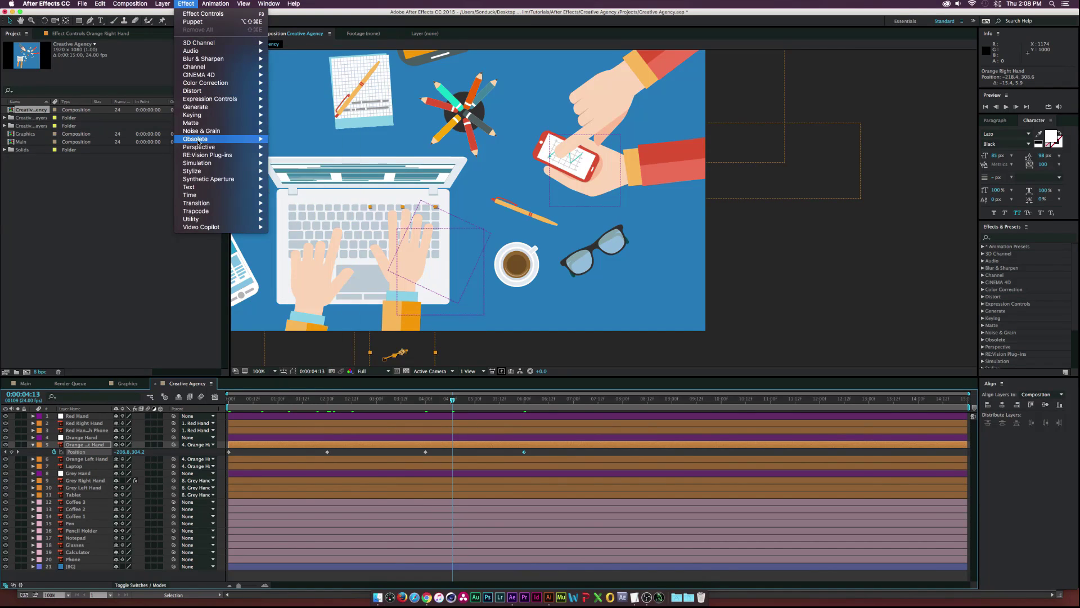
{"action": "mouse_move", "coordinate": [236, 90]}
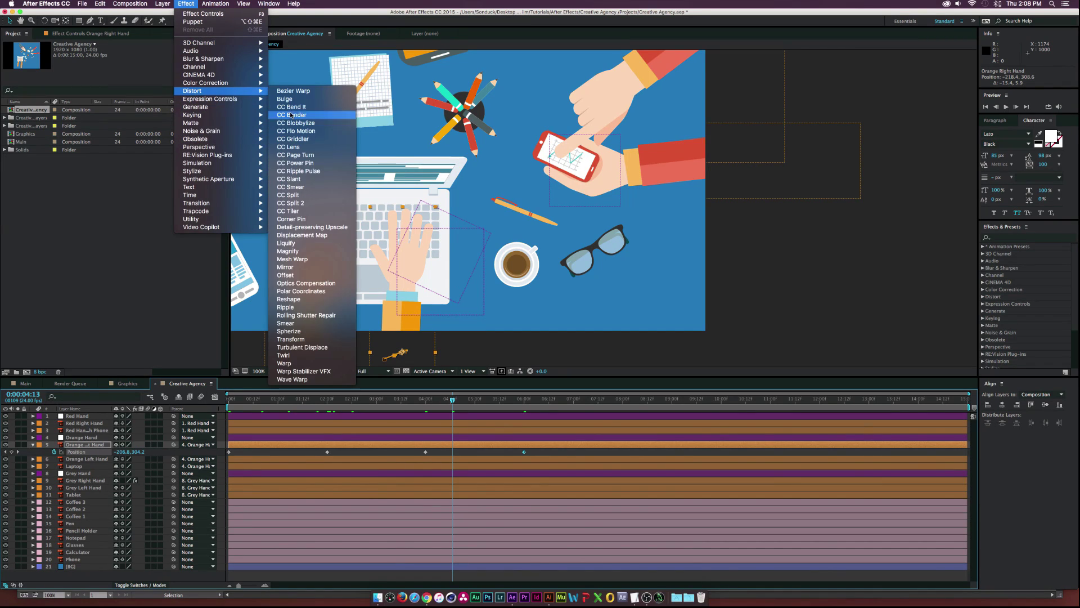
{"action": "left_click", "coordinate": [291, 339]}
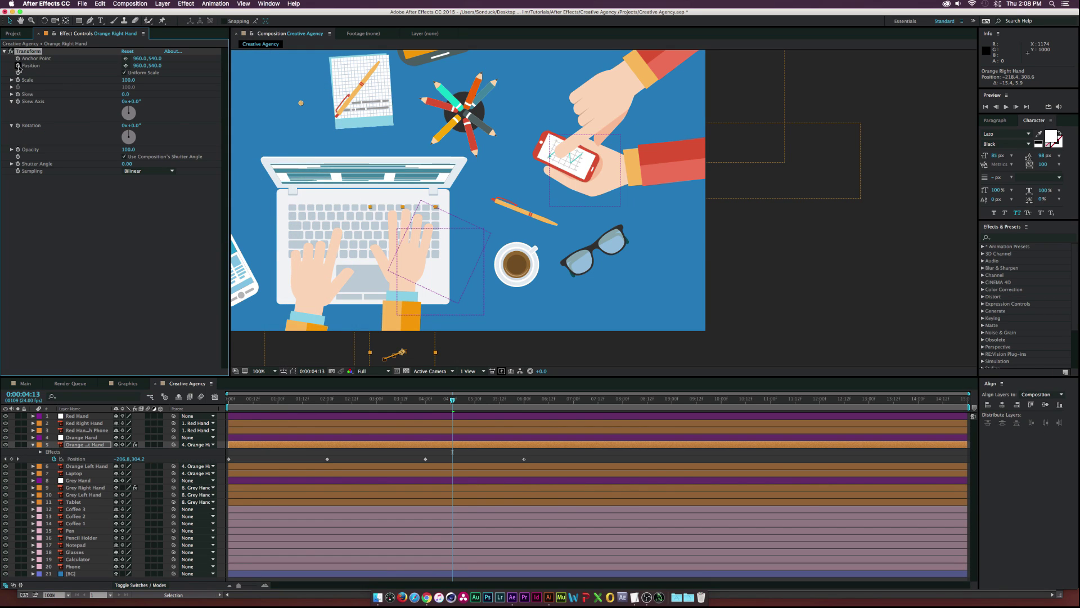
{"action": "left_click", "coordinate": [18, 65], "text": "alt"}
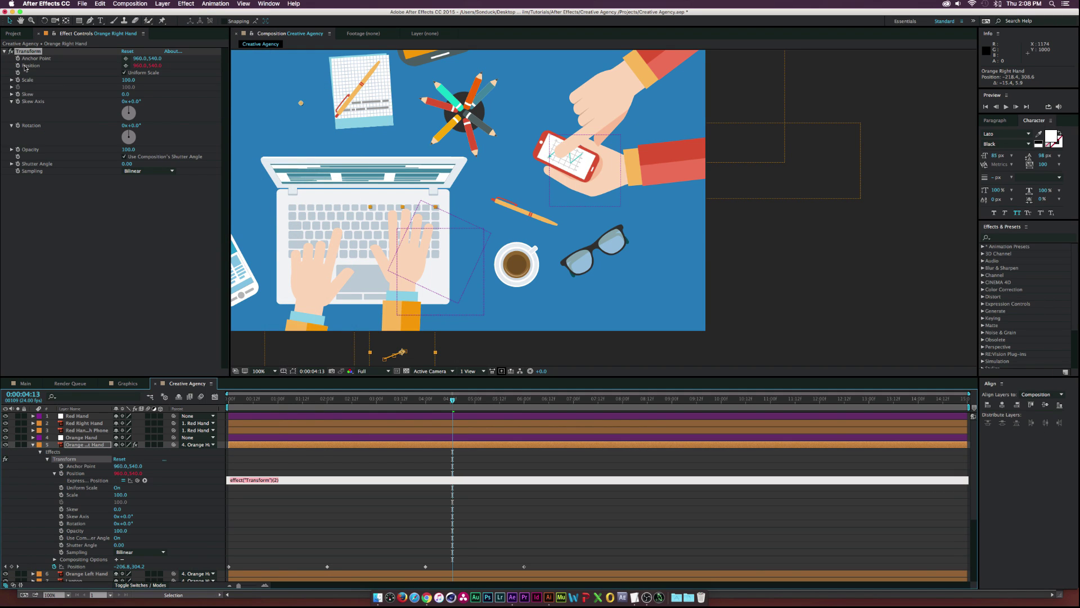
{"action": "type", "text": "wiggle(.5,10"}
{"action": "left_click", "coordinate": [301, 463]}
{"action": "left_click_drag", "start_coordinate": [313, 399], "coordinate": [450, 399]}
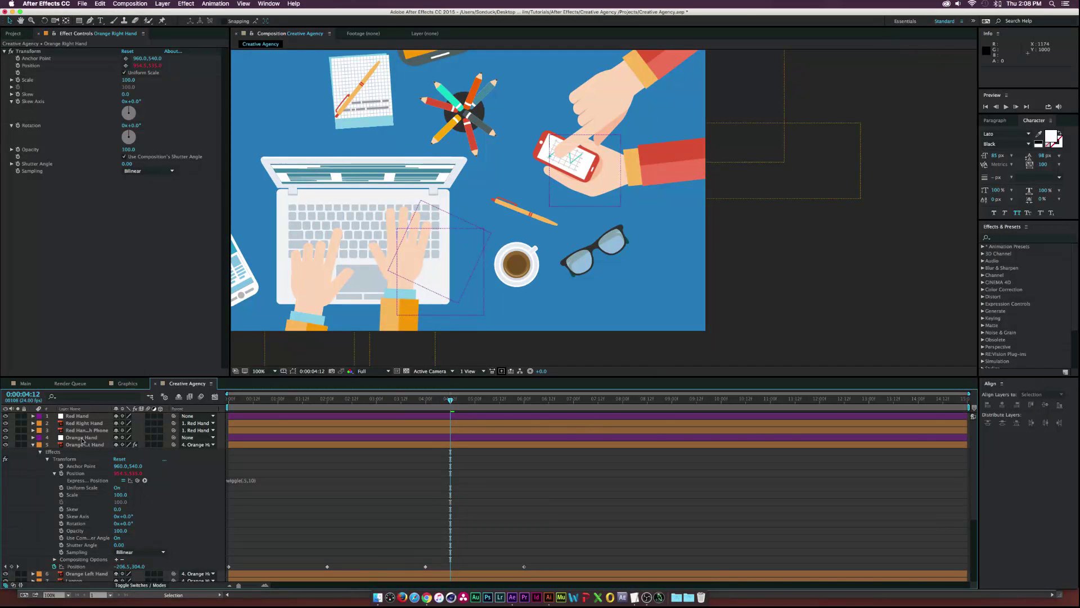
{"action": "left_click", "coordinate": [33, 444]}
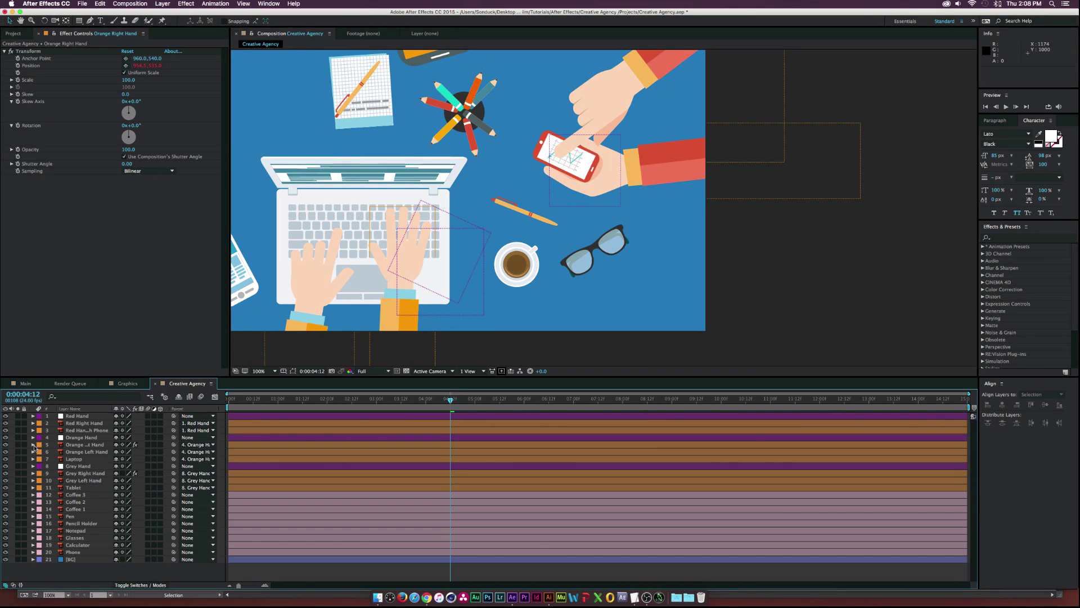
- Move the Orange Left Hand down-right and add a wiggle(.5,10) expression to its Position
{"action": "left_click", "coordinate": [71, 444]}
{"action": "left_click", "coordinate": [71, 452]}
{"action": "left_click", "coordinate": [321, 306]}
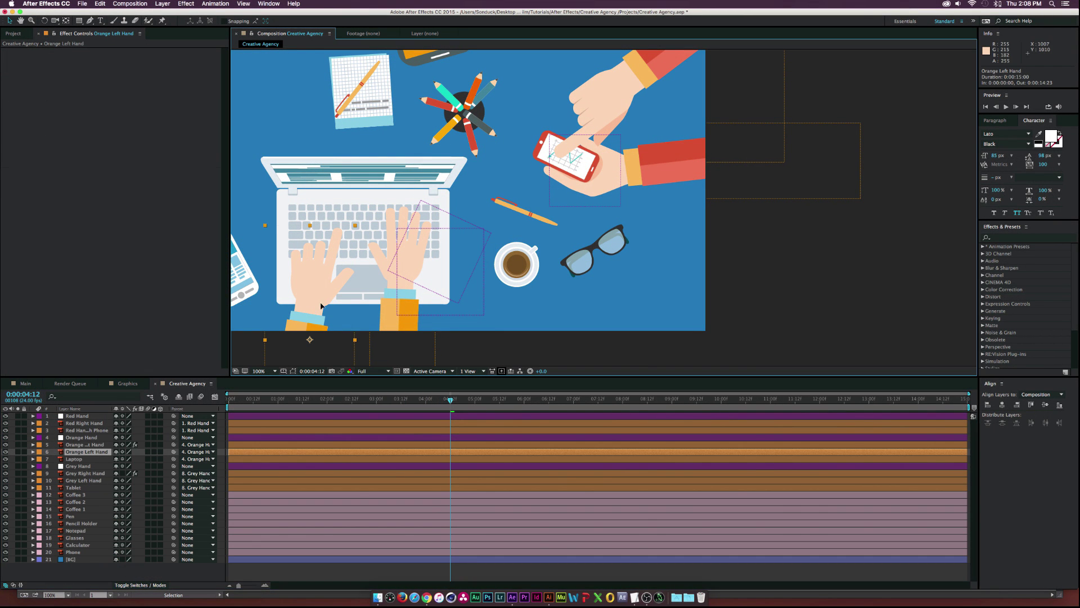
{"action": "left_click_drag", "start_coordinate": [320, 305], "coordinate": [338, 356]}
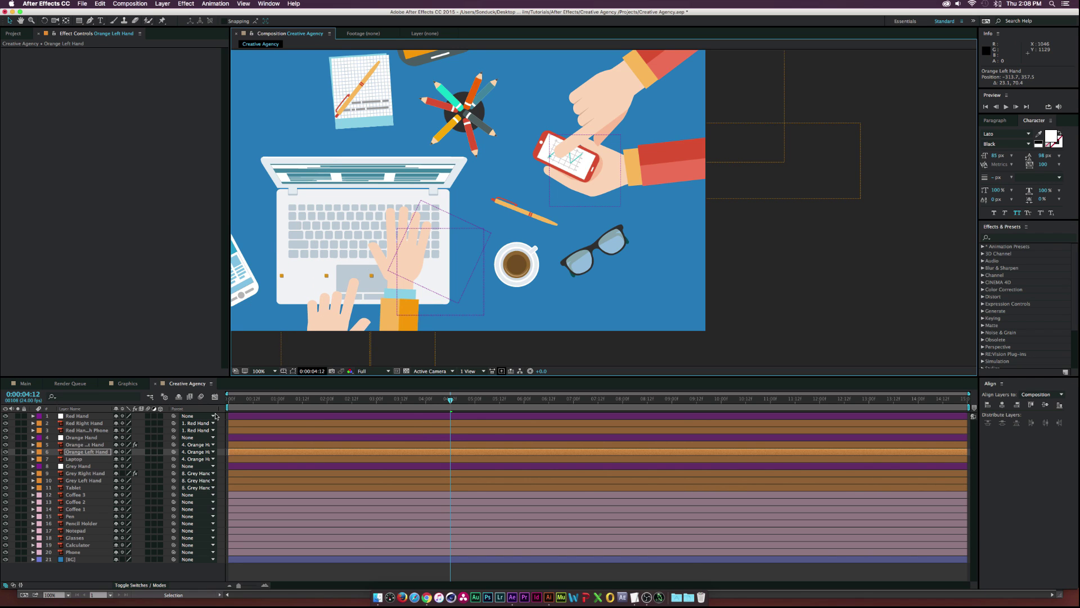
{"action": "key", "text": "p"}
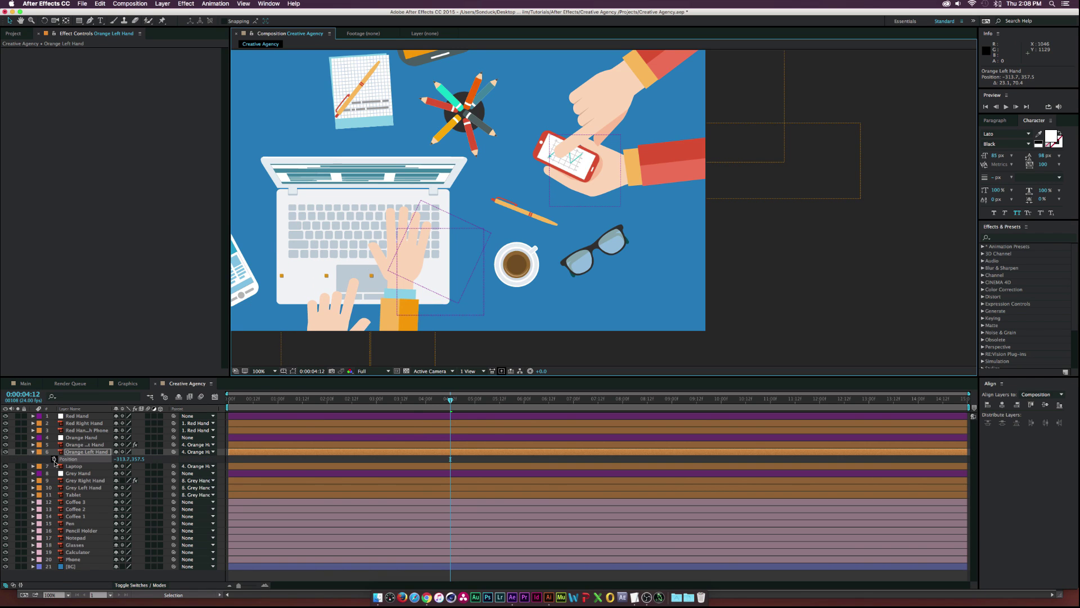
{"action": "left_click", "coordinate": [54, 459], "text": "alt"}
{"action": "type", "text": "wiggle(.5"}
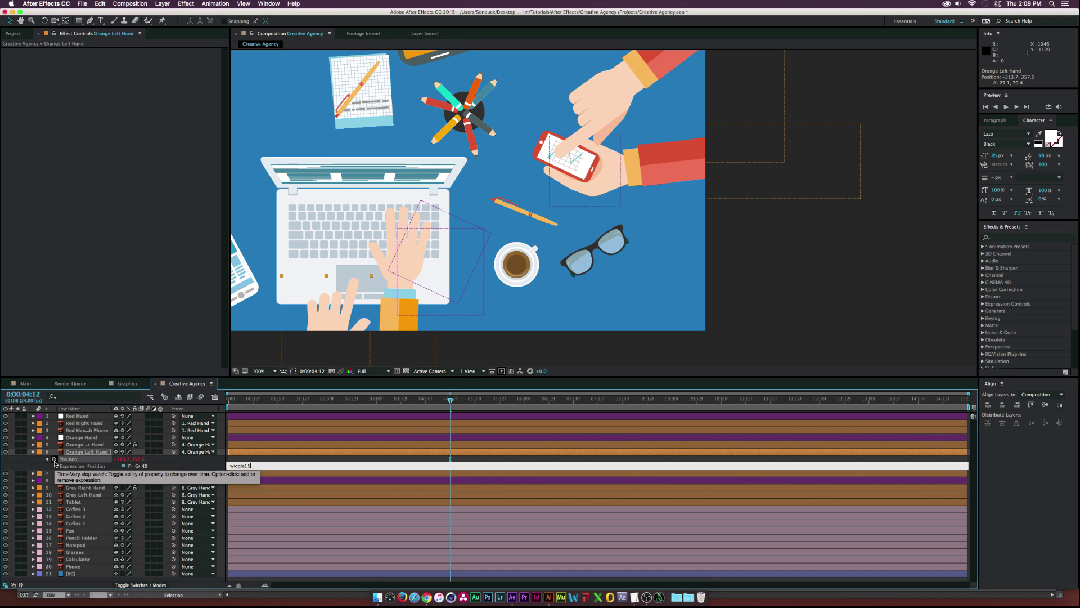
{"action": "type", "text": ",10)"}
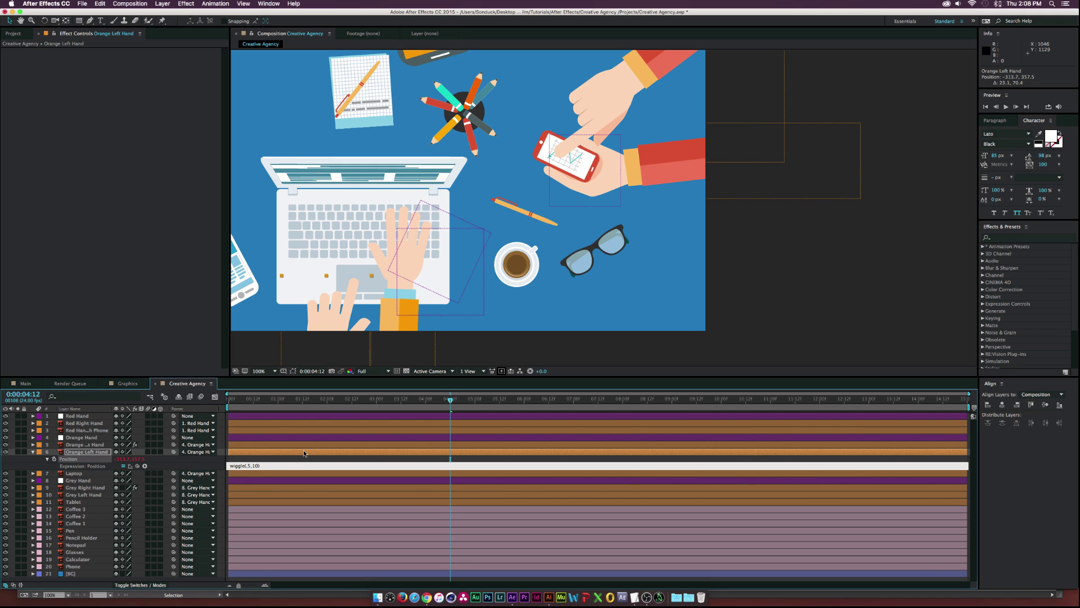
{"action": "left_click", "coordinate": [337, 399]}
{"action": "key", "text": "space"}
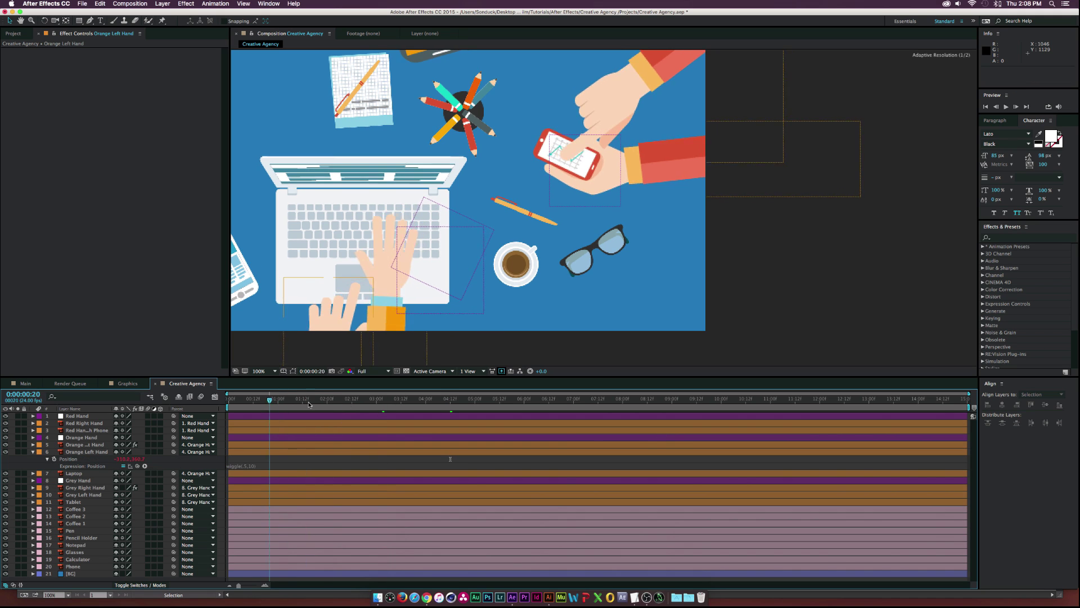
{"action": "left_click_drag", "start_coordinate": [450, 401], "coordinate": [473, 401]}
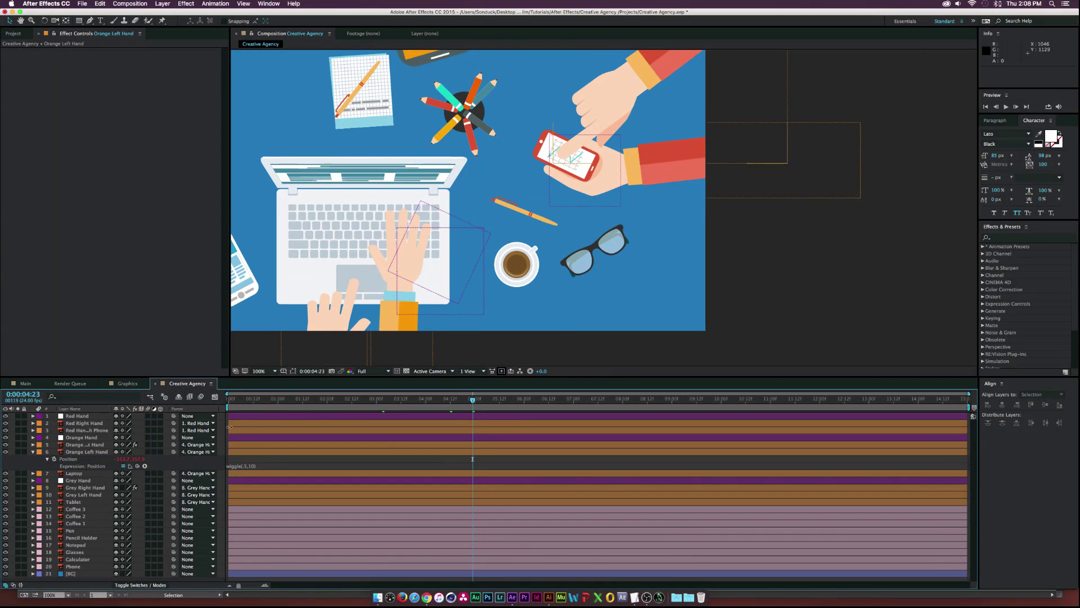
{"action": "left_click_drag", "start_coordinate": [408, 279], "coordinate": [481, 251]}
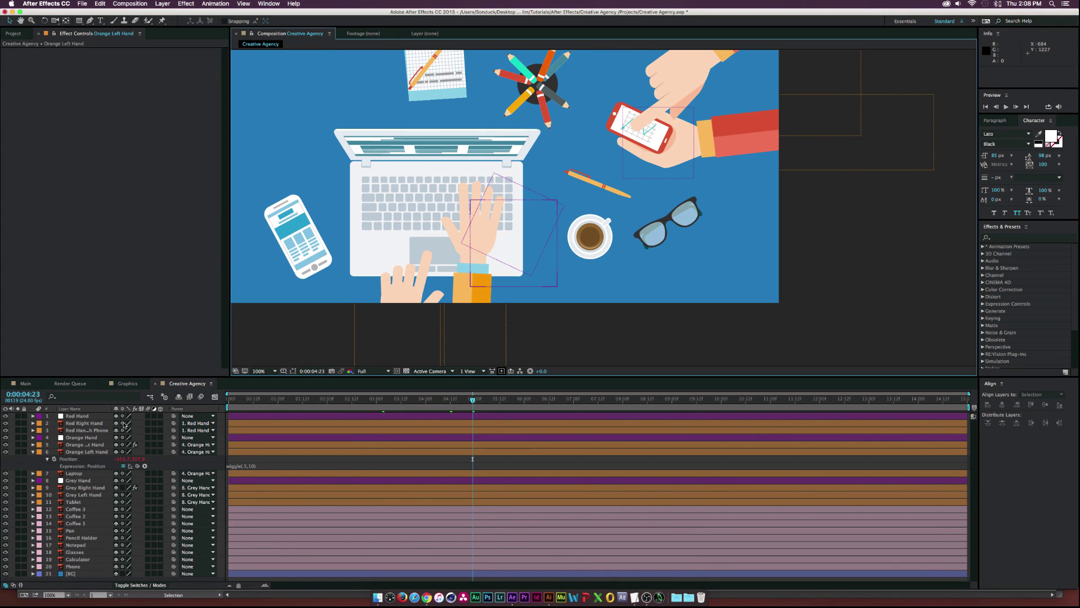
- Rotate the Orange Left Hand to 26°
{"action": "left_click", "coordinate": [83, 452]}
{"action": "key", "text": "r"}
{"action": "left_click_drag", "start_coordinate": [128, 462], "coordinate": [186, 462]}
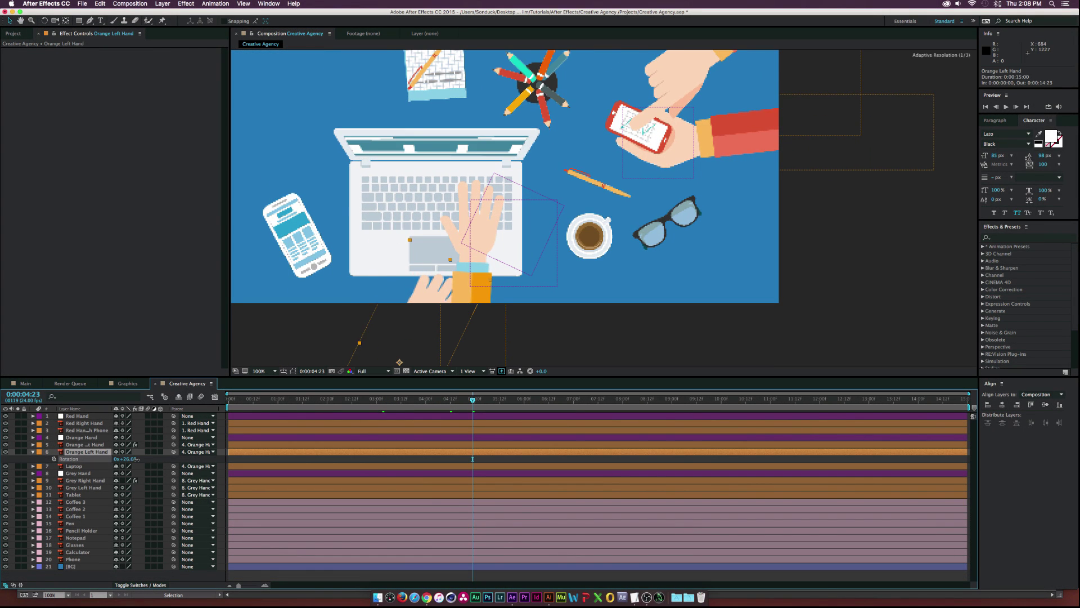
{"action": "left_click_drag", "start_coordinate": [423, 278], "coordinate": [396, 256]}
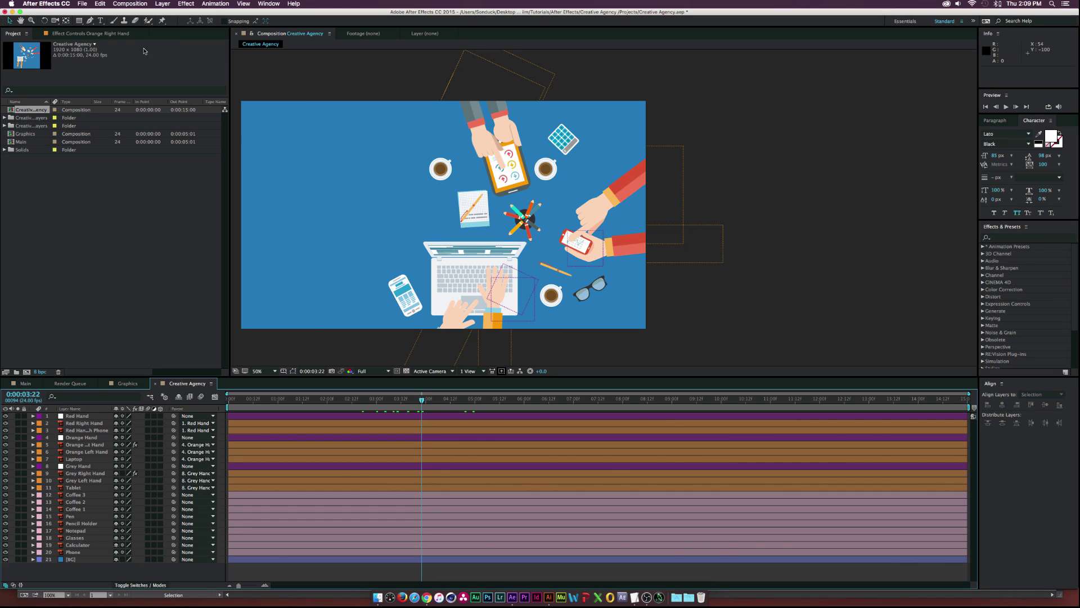
- Type the two-line title 'Welcome' / 'Sonduck.com' left of the desk and drag it into place
{"action": "left_click", "coordinate": [102, 22]}
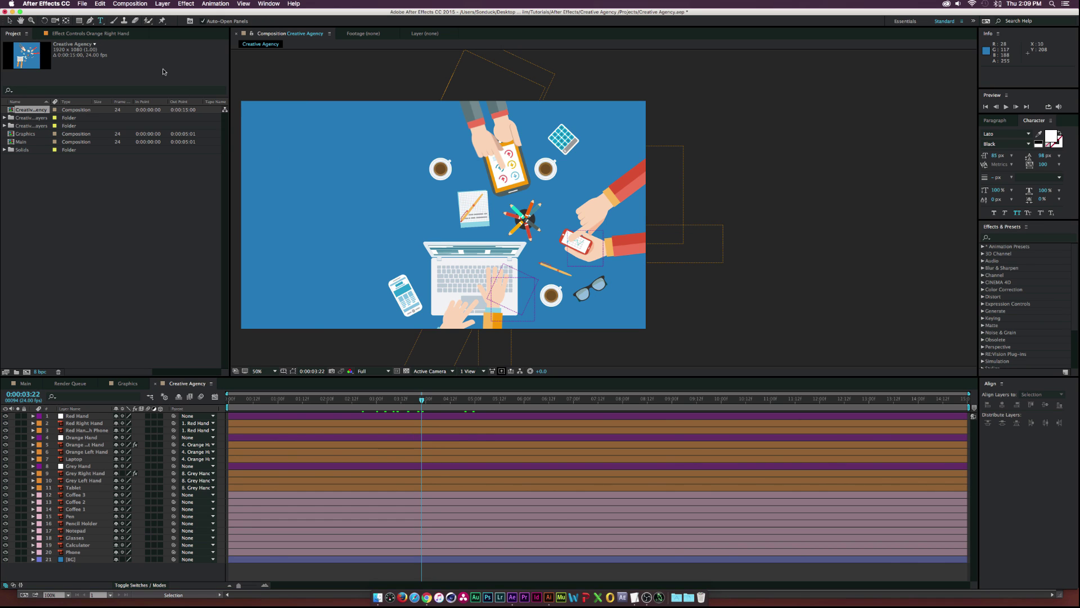
{"action": "left_click", "coordinate": [288, 192]}
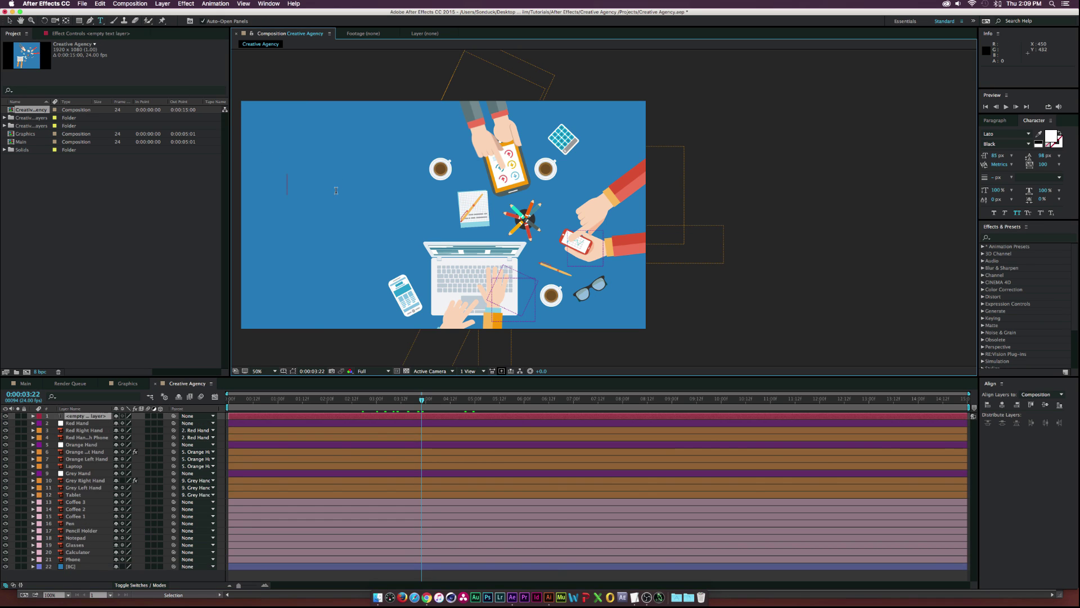
{"action": "type", "text": "Welcome"}
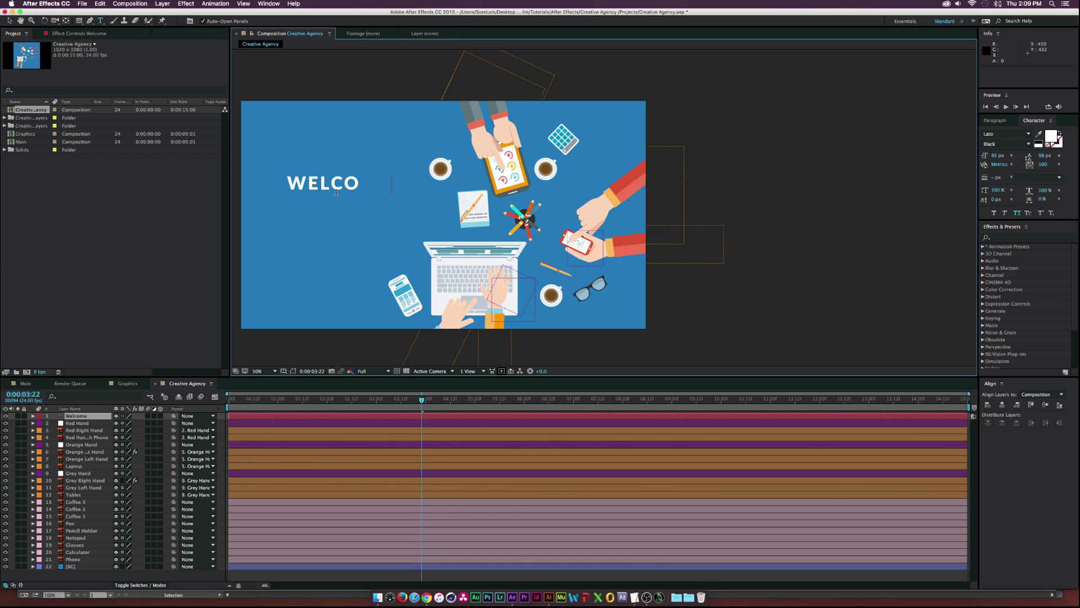
{"action": "key", "text": "Return"}
{"action": "type", "text": "Sonduck.co"}
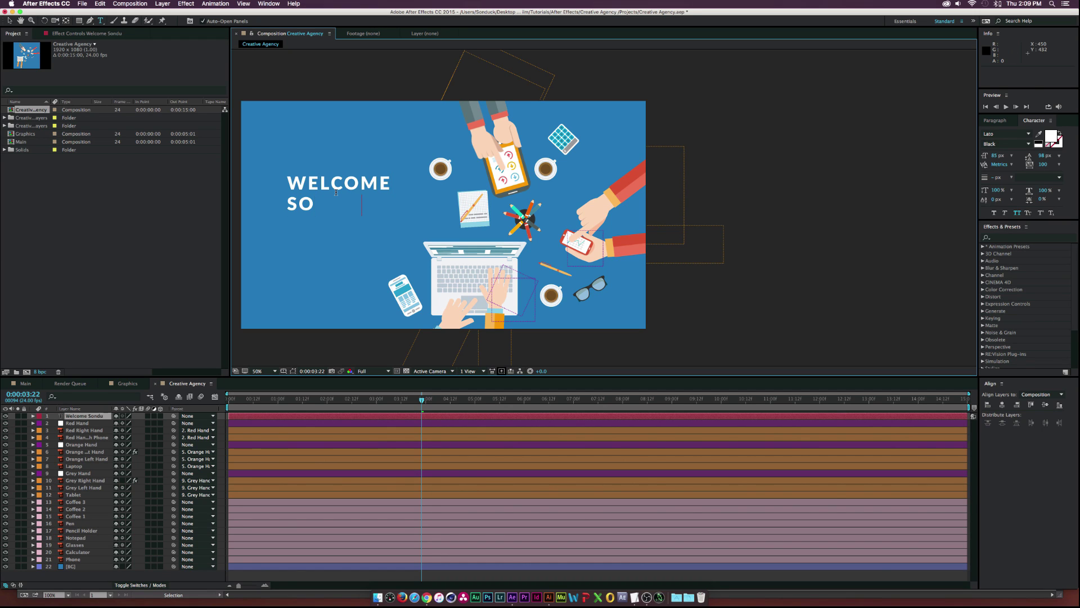
{"action": "type", "text": "m"}
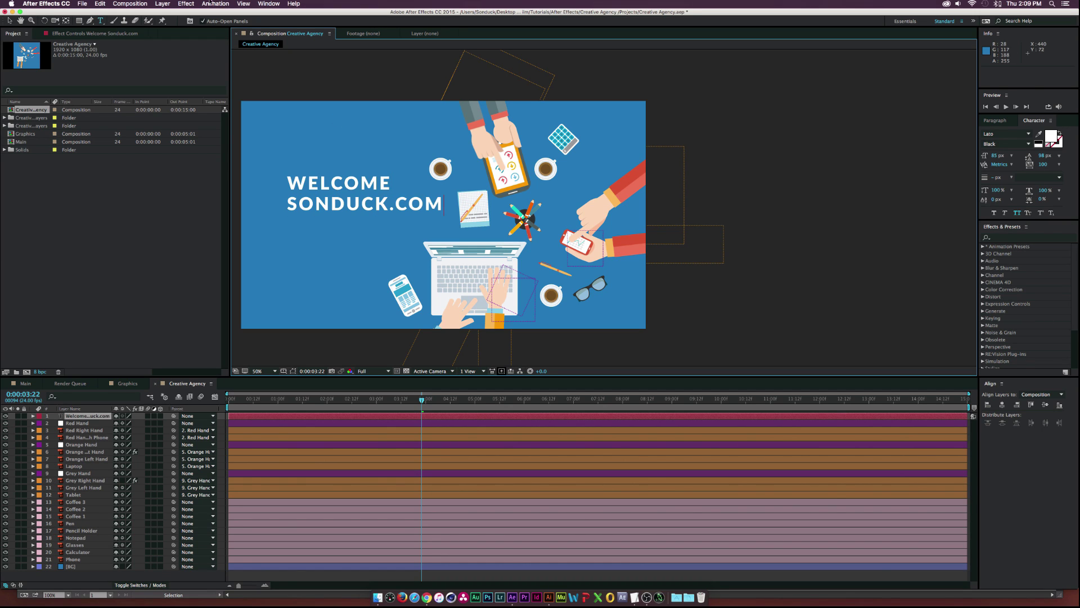
{"action": "left_click", "coordinate": [10, 21]}
{"action": "mouse_move", "coordinate": [340, 195]}
{"action": "left_mouse_down"}
{"action": "mouse_move", "coordinate": [322, 209]}
{"action": "mouse_move", "coordinate": [333, 214]}
{"action": "left_mouse_up"}
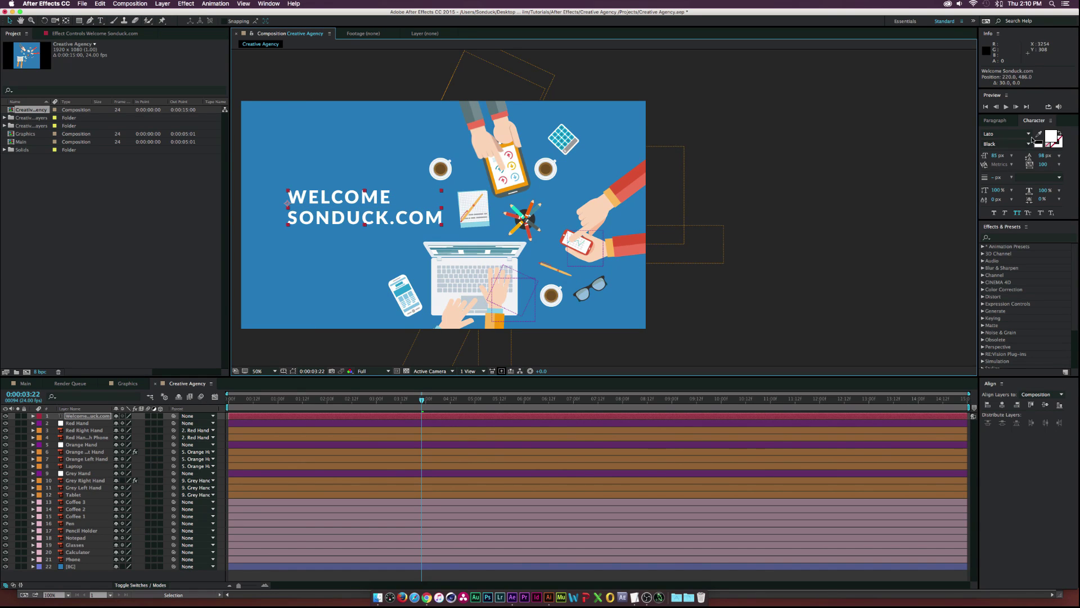
- Nudge the title up and left, then enable motion blur and 3D switches for all scene layers
{"action": "left_click_drag", "start_coordinate": [367, 213], "coordinate": [358, 211]}
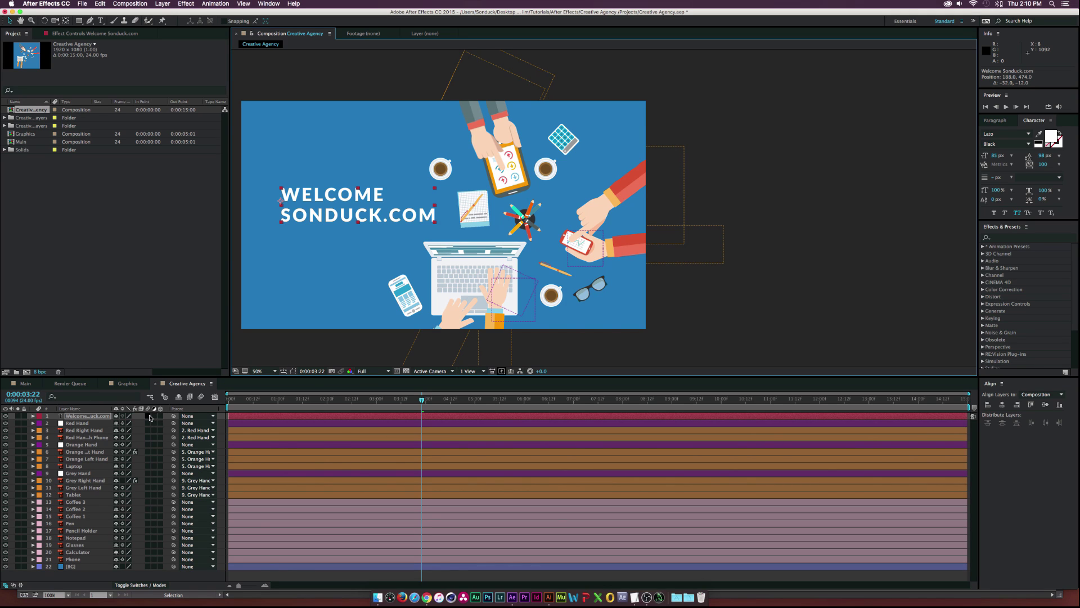
{"action": "left_click_drag", "start_coordinate": [150, 417], "coordinate": [144, 557]}
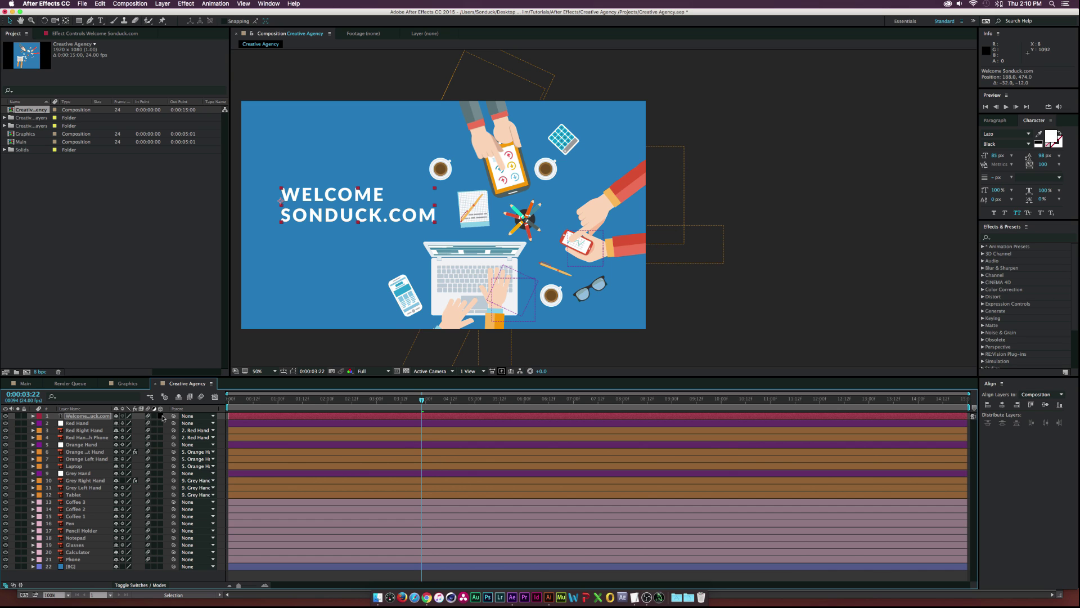
{"action": "left_click_drag", "start_coordinate": [162, 417], "coordinate": [162, 563]}
- Add a new null object layer to the composition
{"action": "key", "text": "F2"}
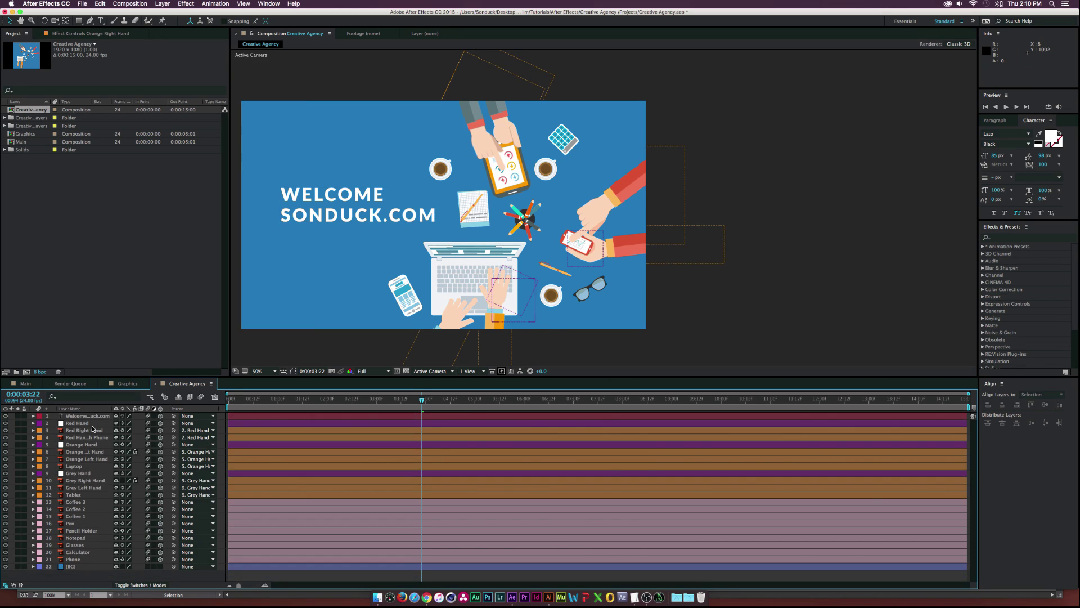
{"action": "left_click", "coordinate": [163, 4]}
{"action": "mouse_move", "coordinate": [174, 13]}
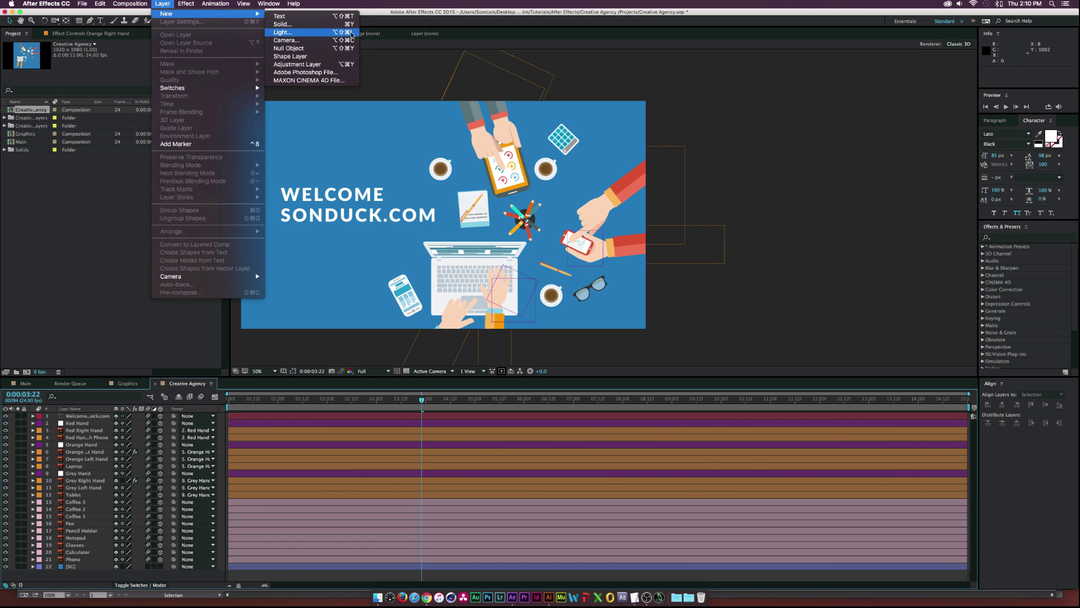
{"action": "left_click", "coordinate": [322, 53]}
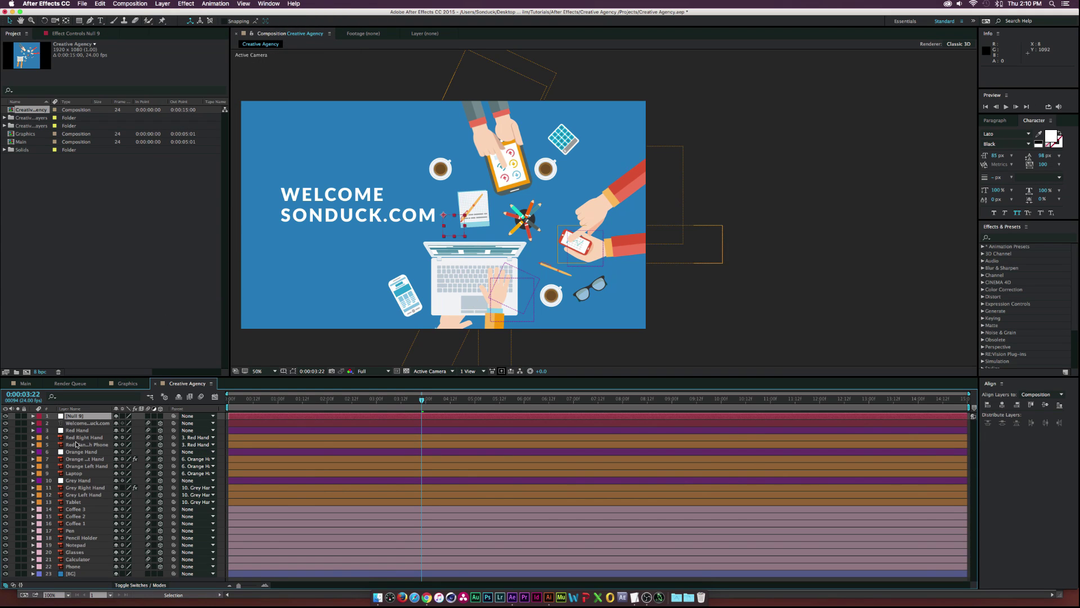
- Parent the desk objects (Coffee 3 to Phone), the Grey, Orange and Red hands, and the welcome text to the null
{"action": "left_click", "coordinate": [72, 565]}
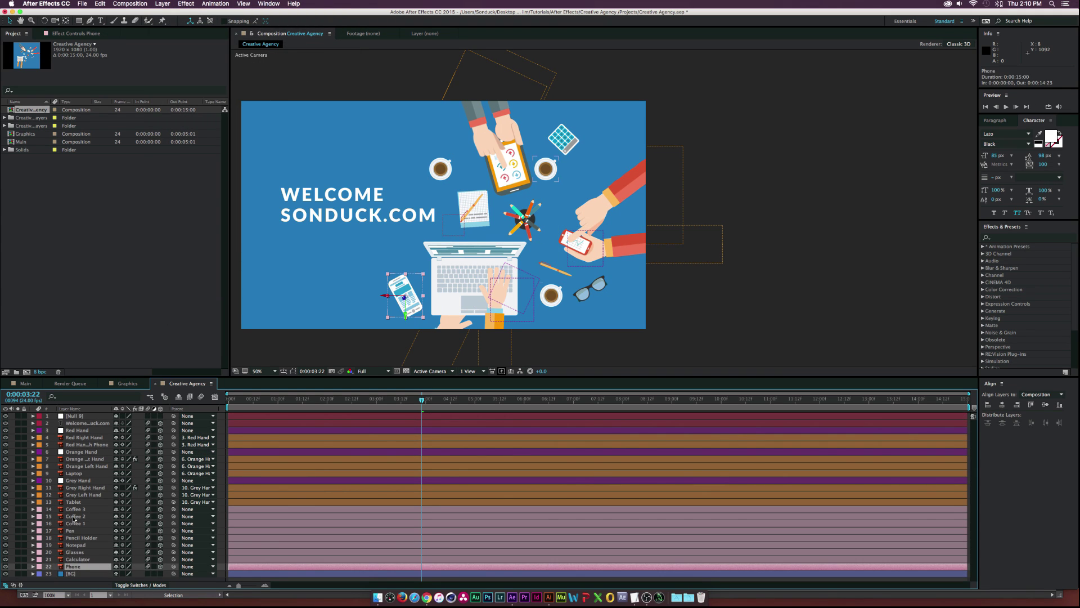
{"action": "left_click", "coordinate": [78, 512], "text": "shift"}
{"action": "left_click_drag", "start_coordinate": [167, 514], "coordinate": [74, 416]}
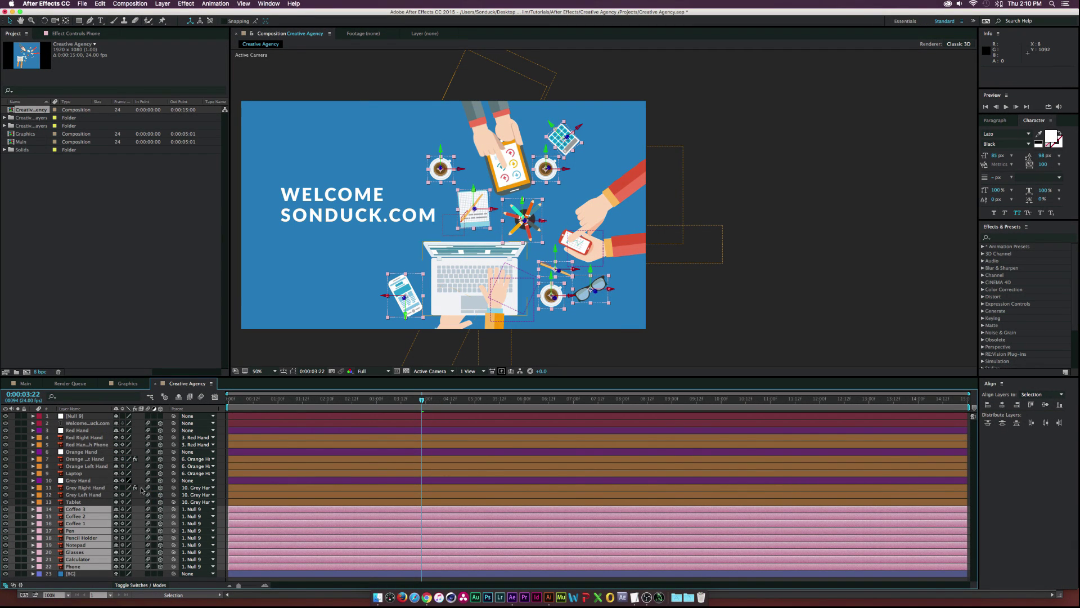
{"action": "left_click", "coordinate": [81, 481]}
{"action": "left_click", "coordinate": [80, 451], "text": "super"}
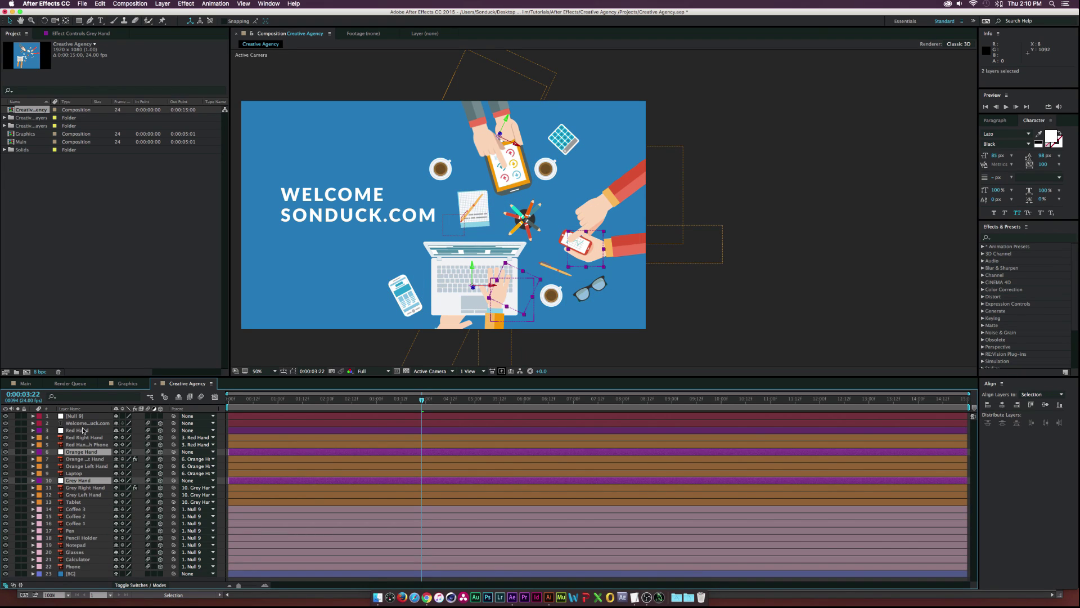
{"action": "left_click", "coordinate": [84, 430], "text": "super"}
{"action": "left_click_drag", "start_coordinate": [174, 423], "coordinate": [83, 416]}
{"action": "left_click", "coordinate": [74, 417]}
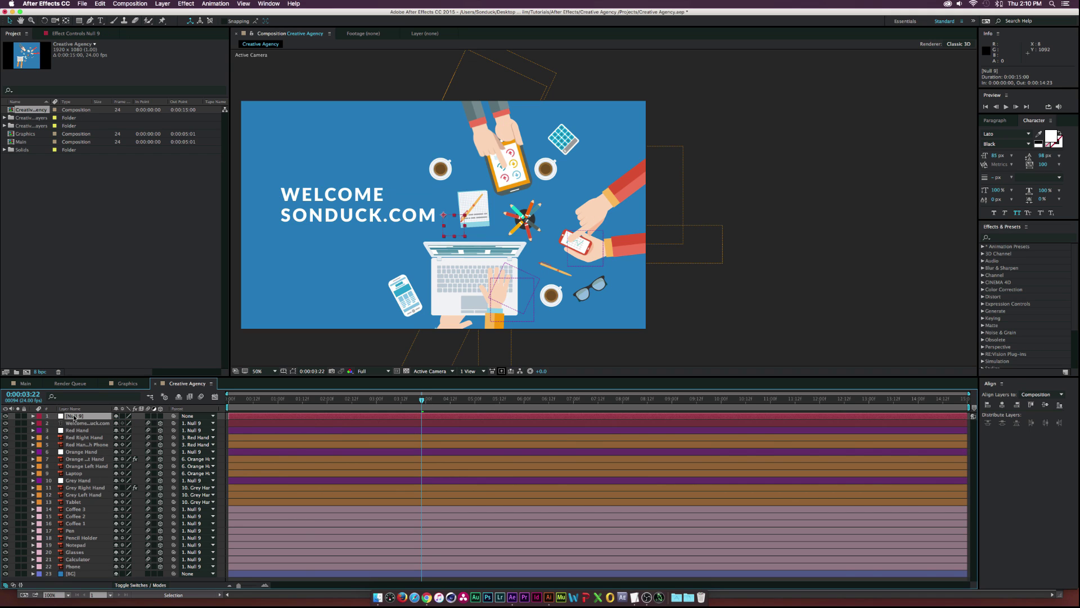
- Rename the null layer to 'Camera Control'
{"action": "key", "text": "Return"}
{"action": "type", "text": "Camera Control"}
{"action": "key", "text": "Return"}
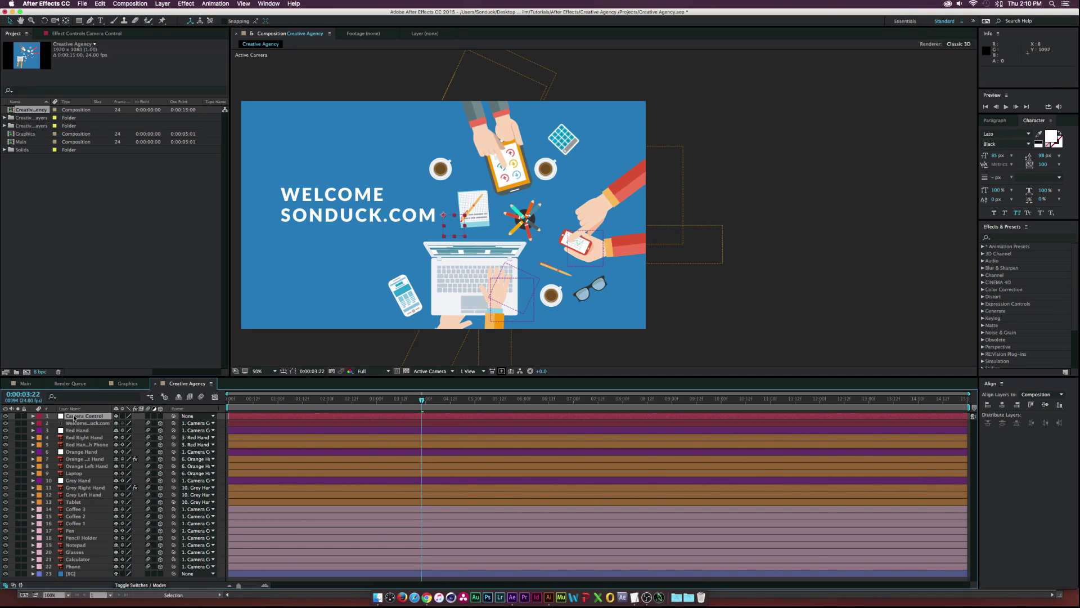
- Make Camera Control 3D and keyframe its Position at 1:00 and at frame 12 with Z -909
{"action": "left_click", "coordinate": [160, 416]}
{"action": "left_click_drag", "start_coordinate": [236, 403], "coordinate": [228, 403]}
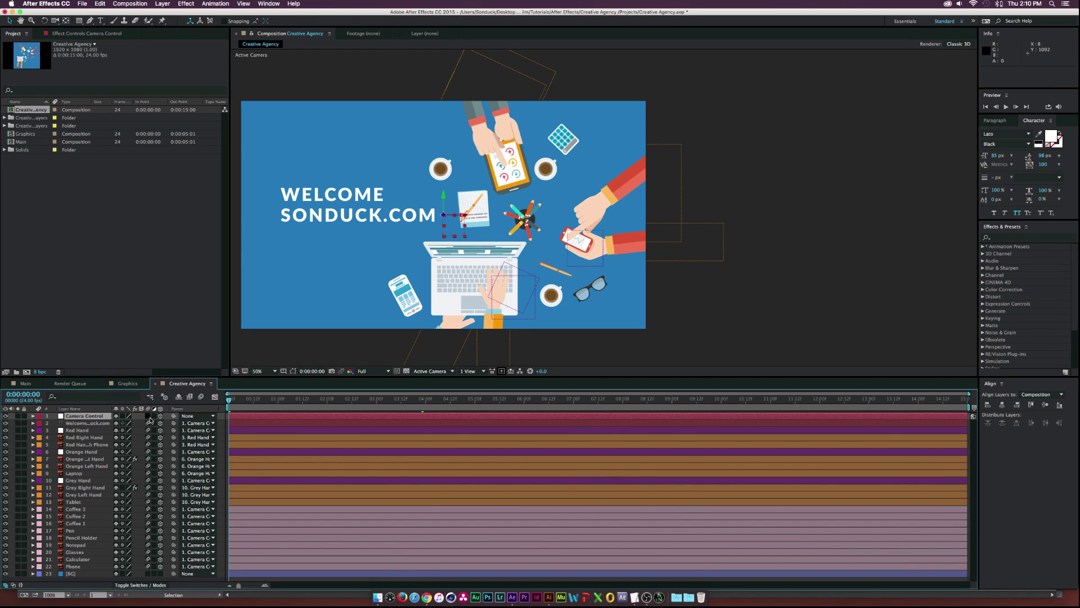
{"action": "key", "text": "p"}
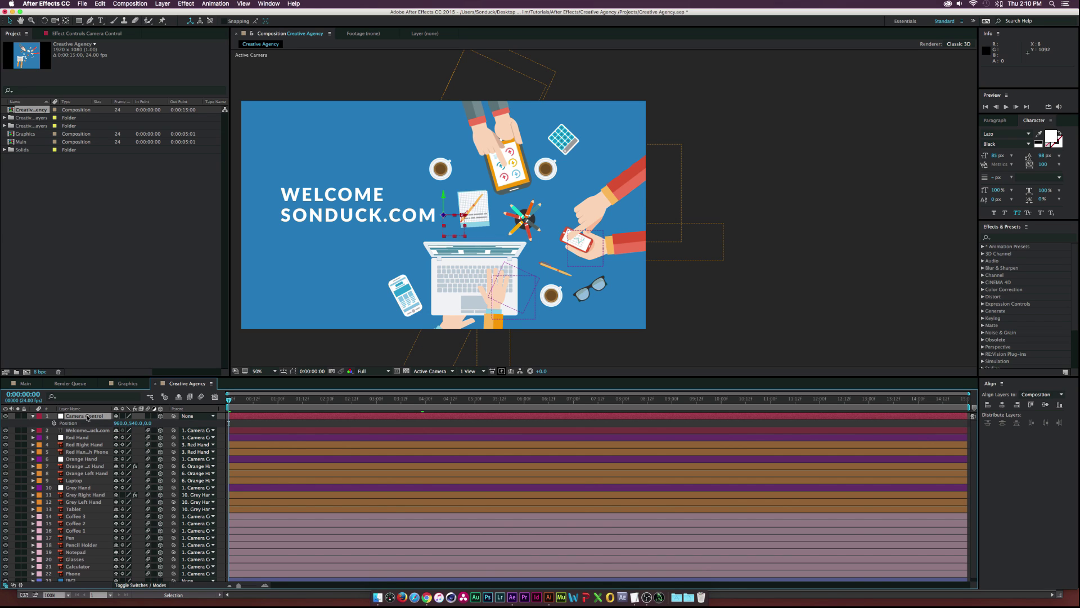
{"action": "left_click", "coordinate": [54, 423]}
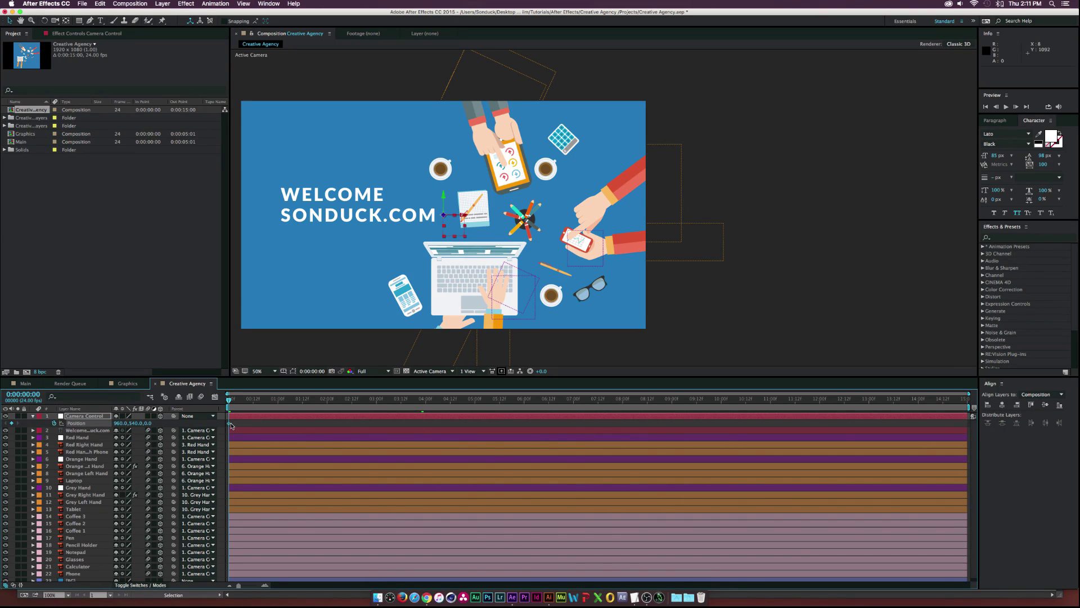
{"action": "left_click_drag", "start_coordinate": [229, 423], "coordinate": [278, 423]}
{"action": "left_click", "coordinate": [252, 401]}
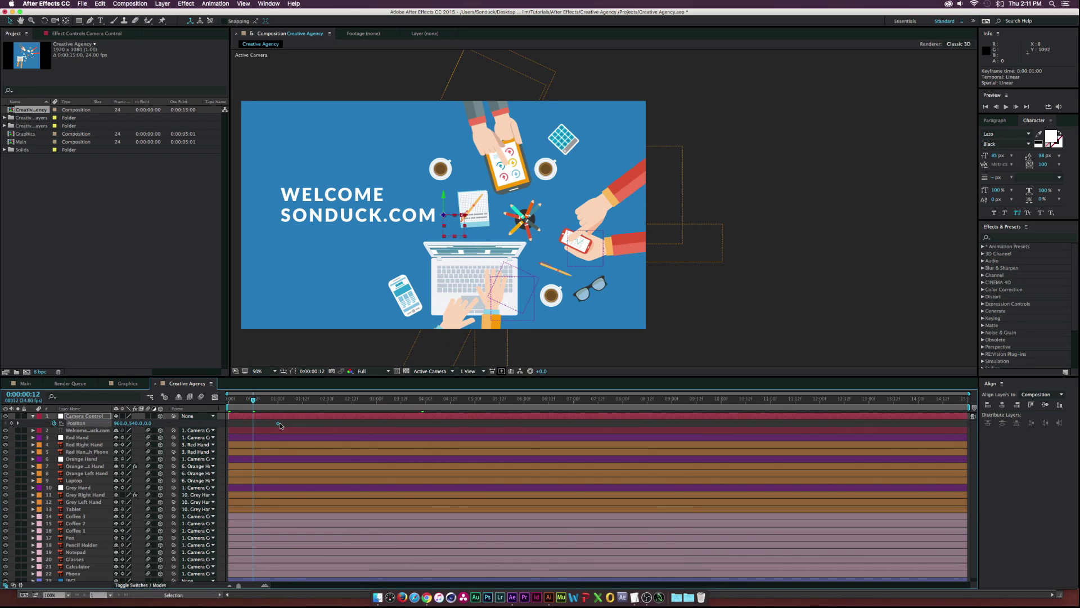
{"action": "left_click_drag", "start_coordinate": [280, 423], "coordinate": [302, 425]}
{"action": "left_click_drag", "start_coordinate": [143, 423], "coordinate": [39, 423]}
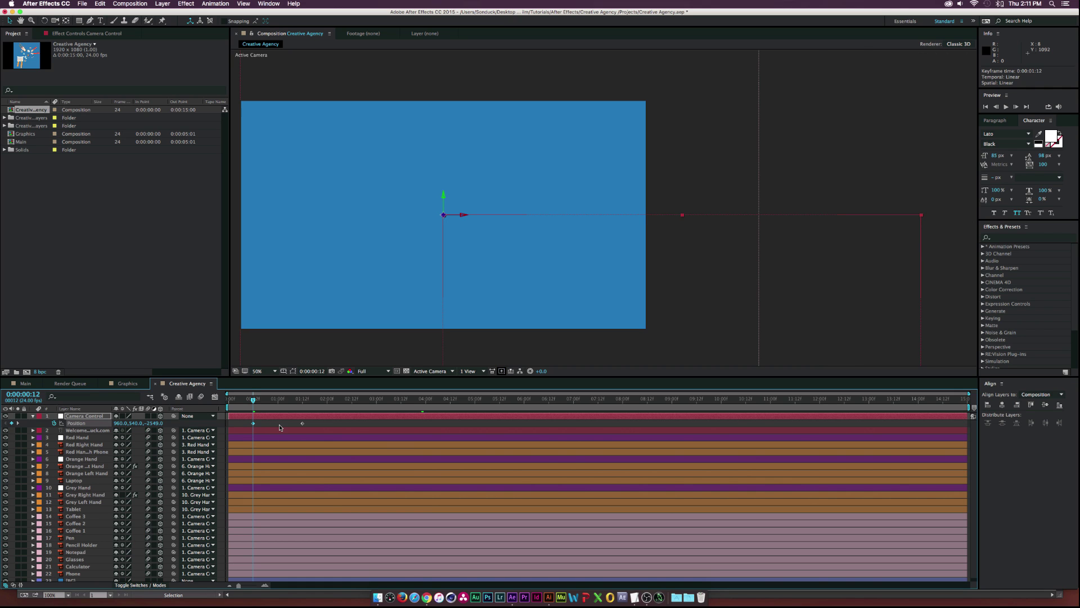
- Enable composition motion blur and scrub through the opening camera push-in up to 1:12
{"action": "left_click_drag", "start_coordinate": [280, 422], "coordinate": [324, 425]}
{"action": "left_click_drag", "start_coordinate": [257, 401], "coordinate": [278, 400]}
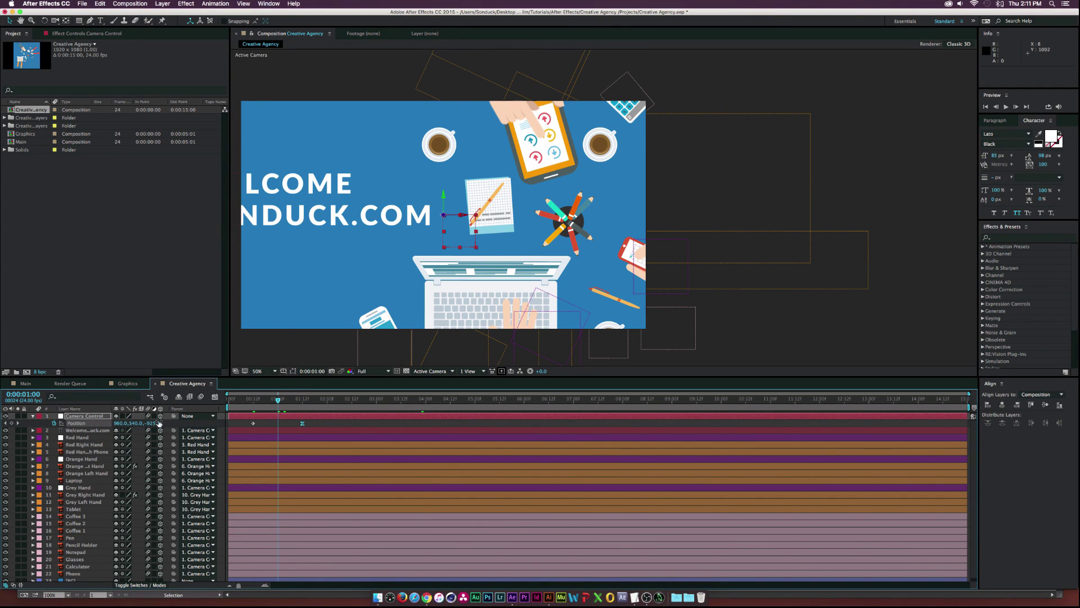
{"action": "left_click", "coordinate": [200, 397]}
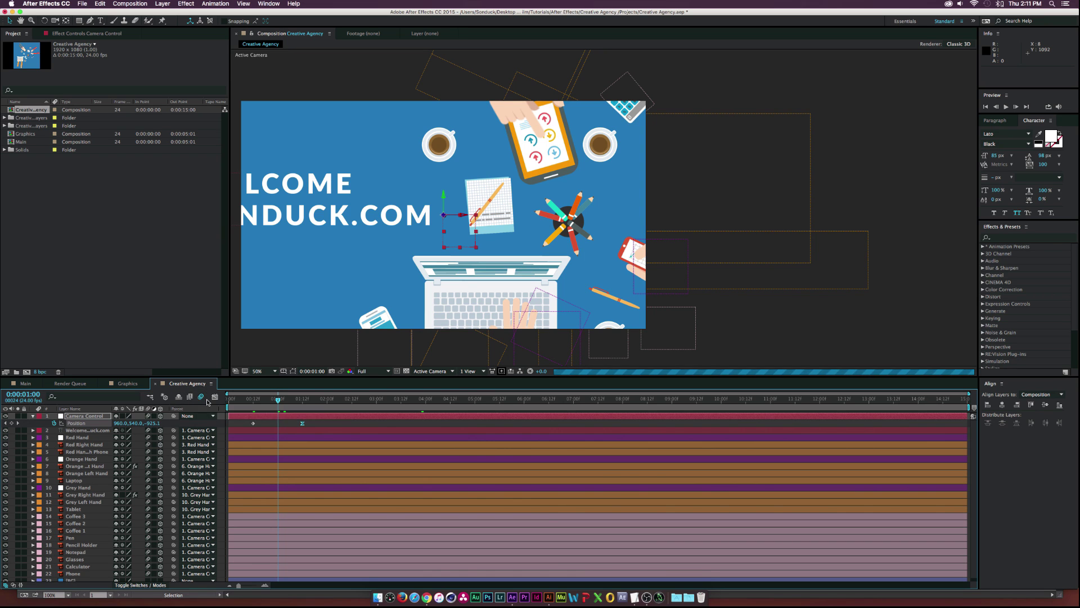
{"action": "left_click_drag", "start_coordinate": [278, 398], "coordinate": [271, 399]}
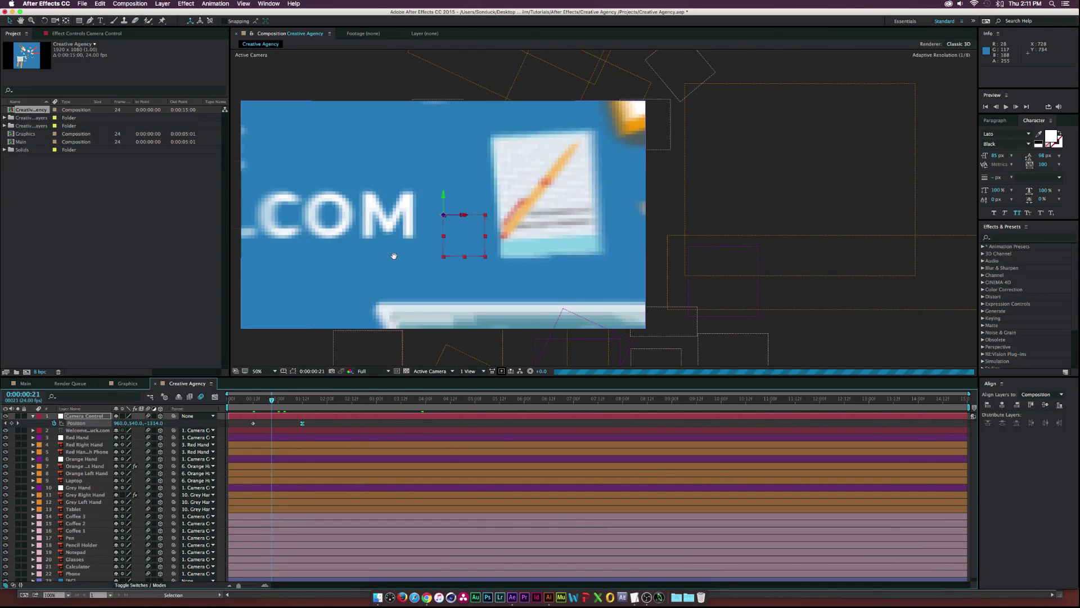
{"action": "key", "text": "space"}
{"action": "left_click_drag", "start_coordinate": [394, 255], "coordinate": [436, 254]}
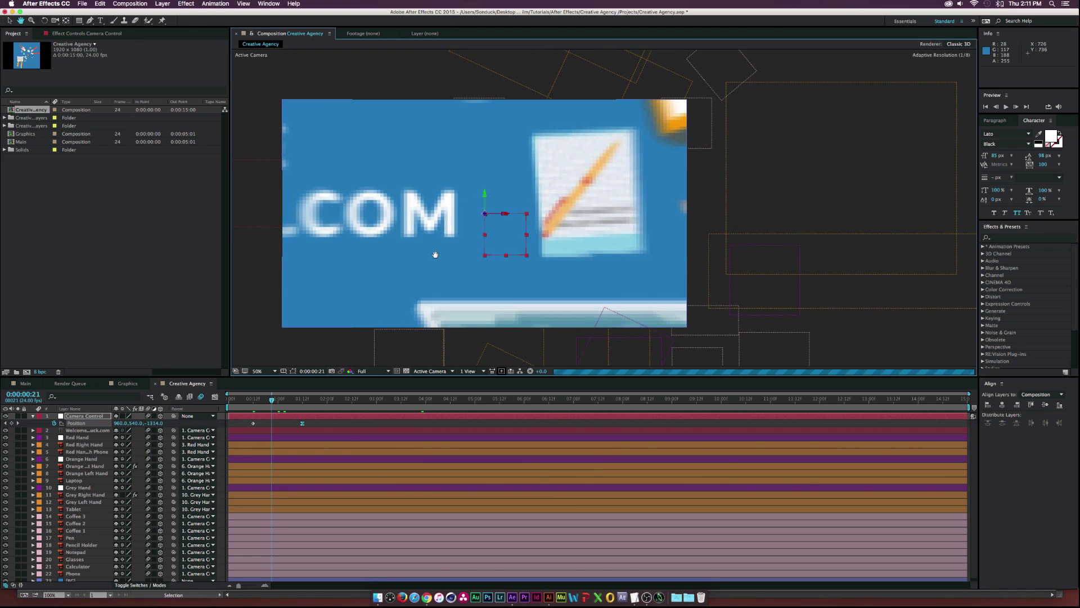
{"action": "left_click", "coordinate": [302, 399]}
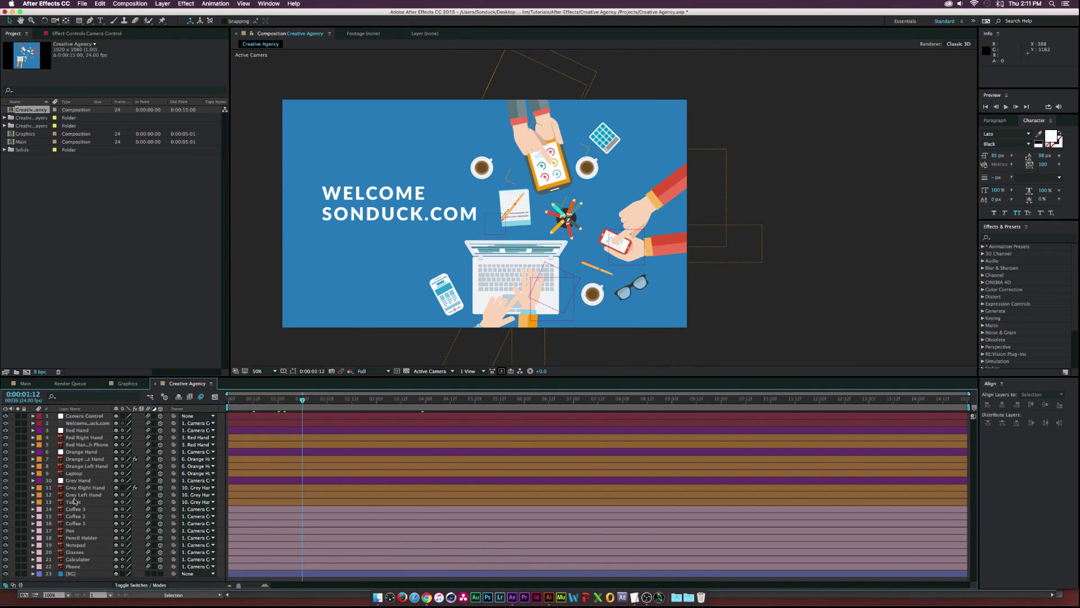
- Select Camera Control through all layers above the background and pre-compose them as 'Graphic'
{"action": "left_click", "coordinate": [84, 417]}
{"action": "left_click", "coordinate": [68, 568], "text": "shift"}
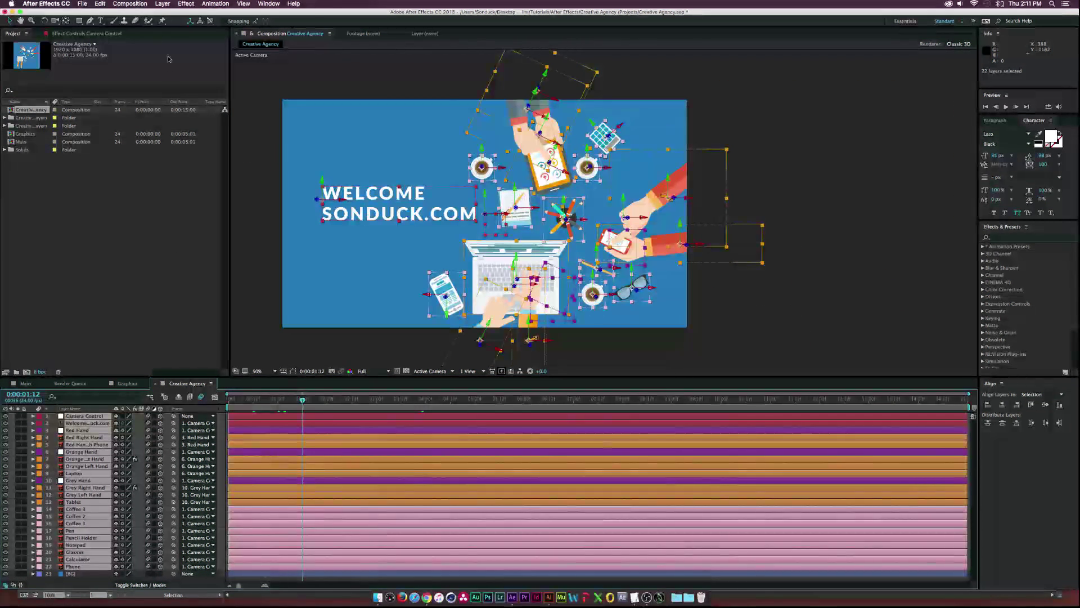
{"action": "left_click", "coordinate": [163, 3]}
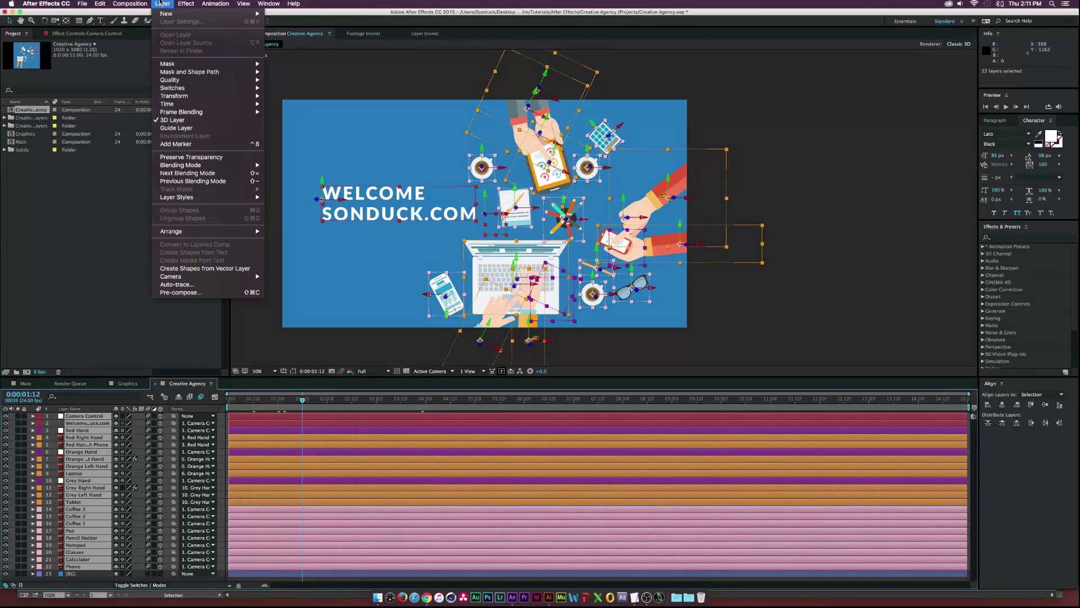
{"action": "left_click", "coordinate": [202, 292]}
{"action": "type", "text": "Gr"}
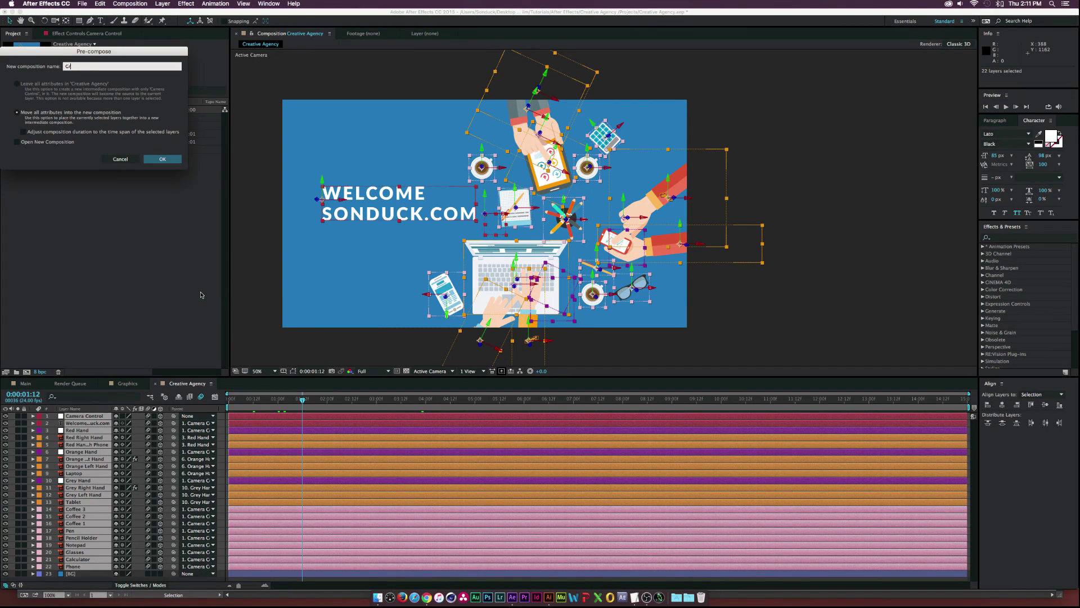
{"action": "type", "text": "aphic"}
{"action": "key", "text": "Return"}
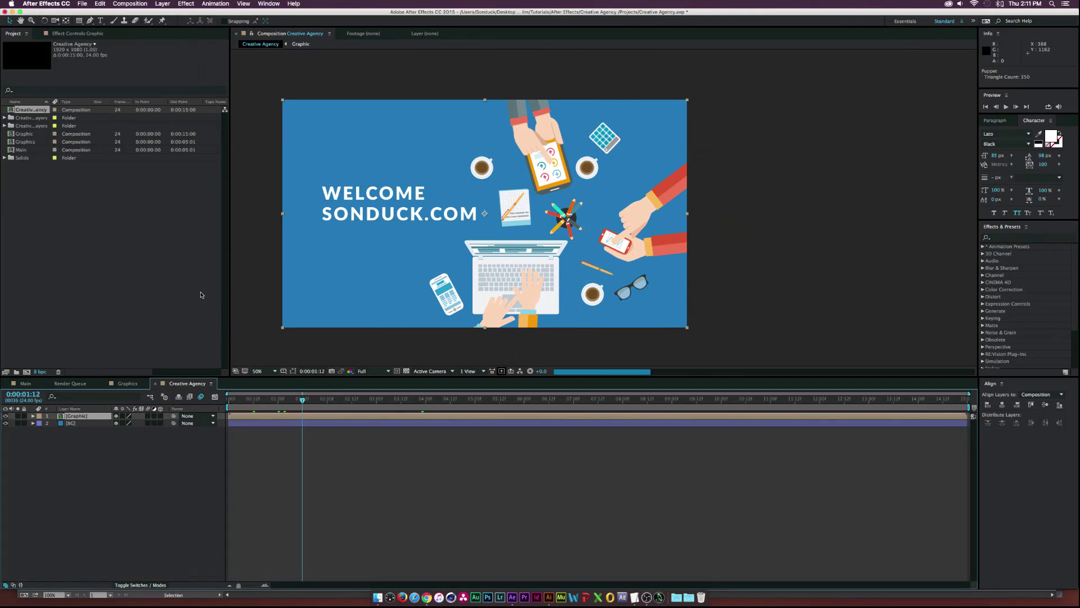
- Keyframe the Graphic layer's Scale at 100% at 0:00 and 105% at 6:00
{"action": "left_click", "coordinate": [234, 399]}
{"action": "left_click_drag", "start_coordinate": [234, 399], "coordinate": [228, 399]}
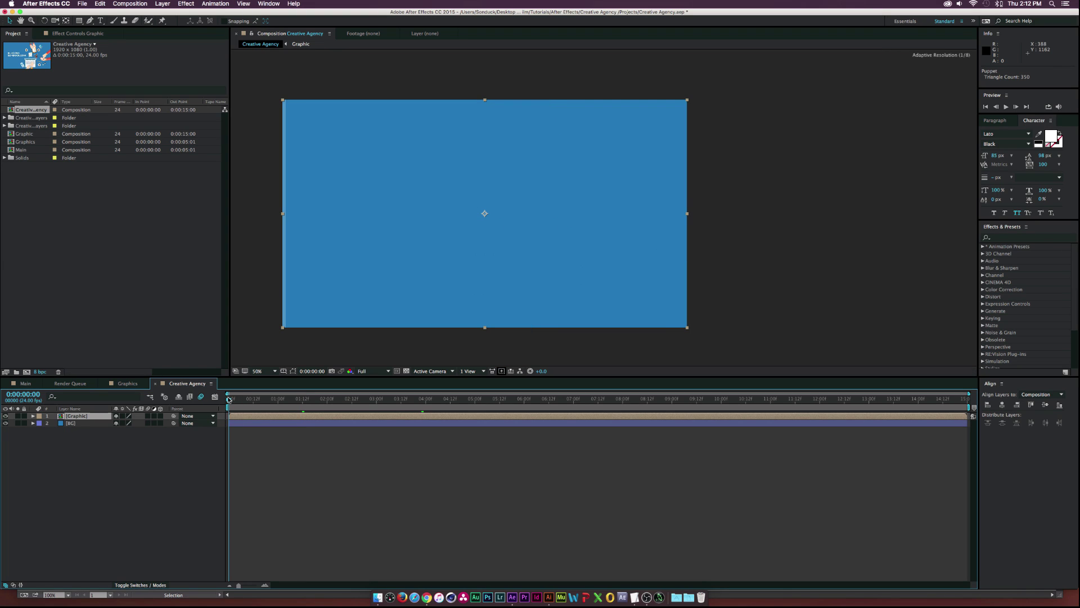
{"action": "key", "text": "s"}
{"action": "left_click", "coordinate": [54, 423]}
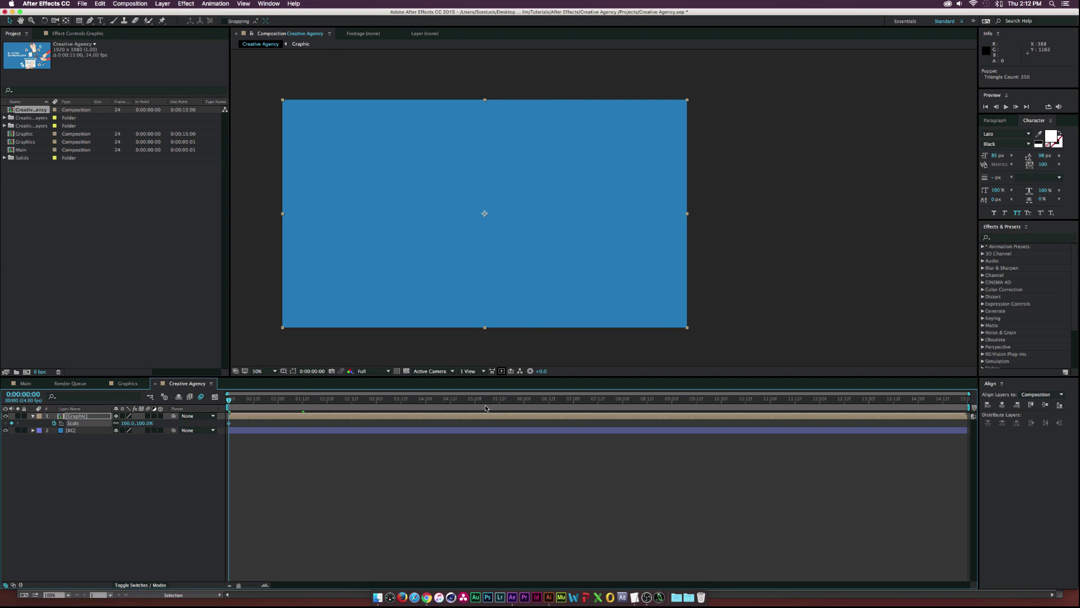
{"action": "left_click", "coordinate": [520, 403]}
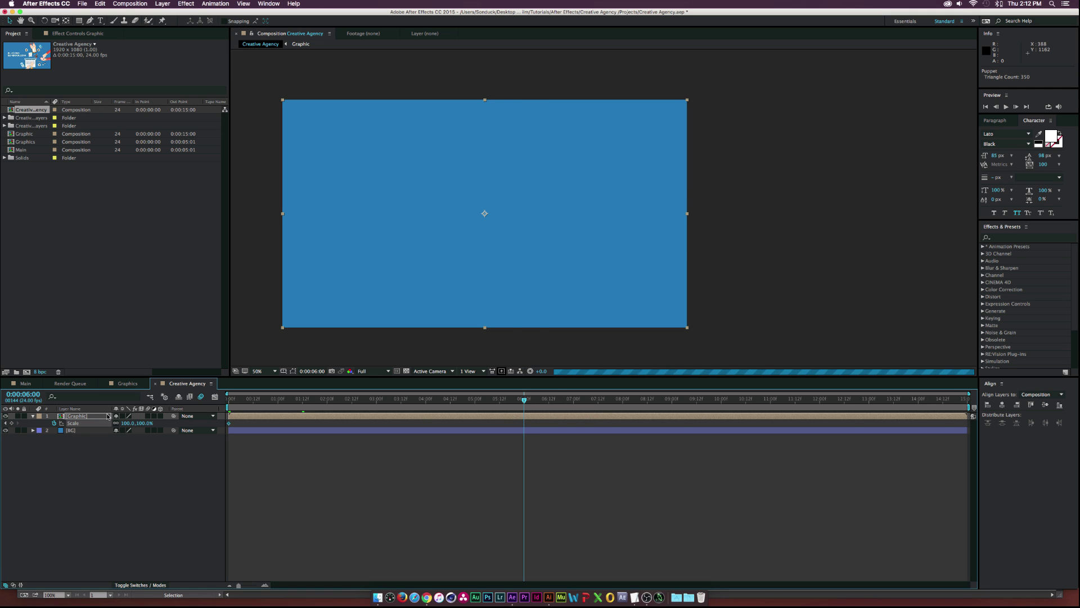
{"action": "left_click_drag", "start_coordinate": [116, 424], "coordinate": [131, 422]}
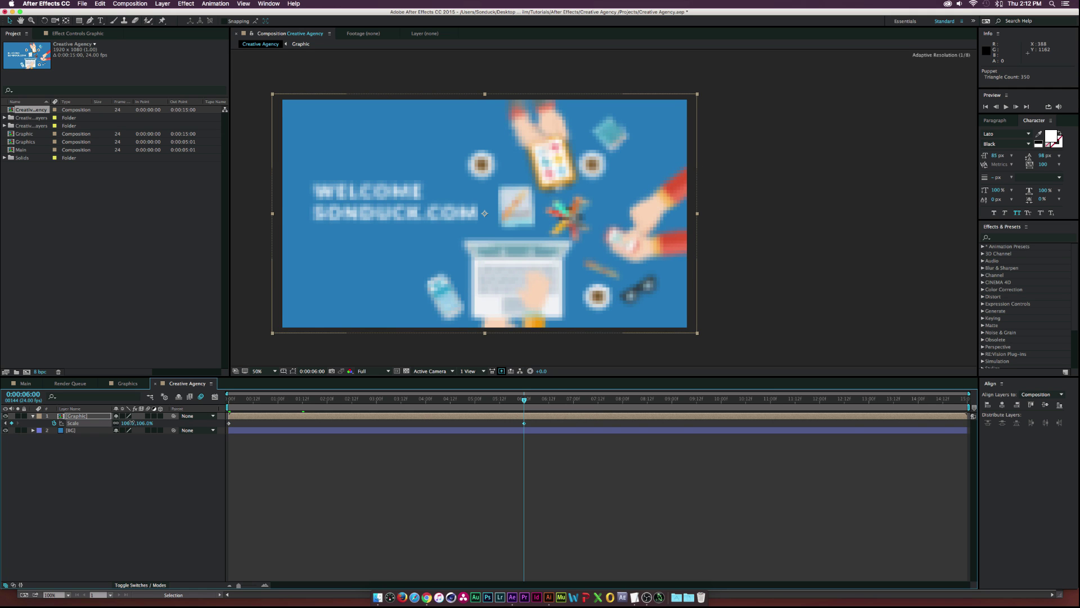
- Play a preview of the desk scene with its push-in and slow 105% scale-up
{"action": "left_click", "coordinate": [1007, 106]}
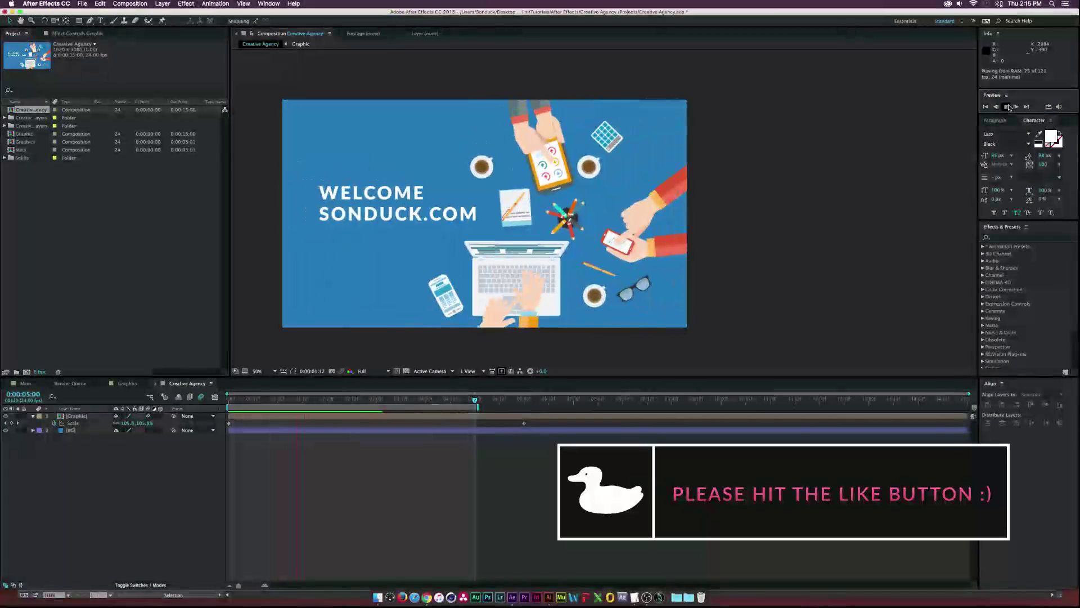